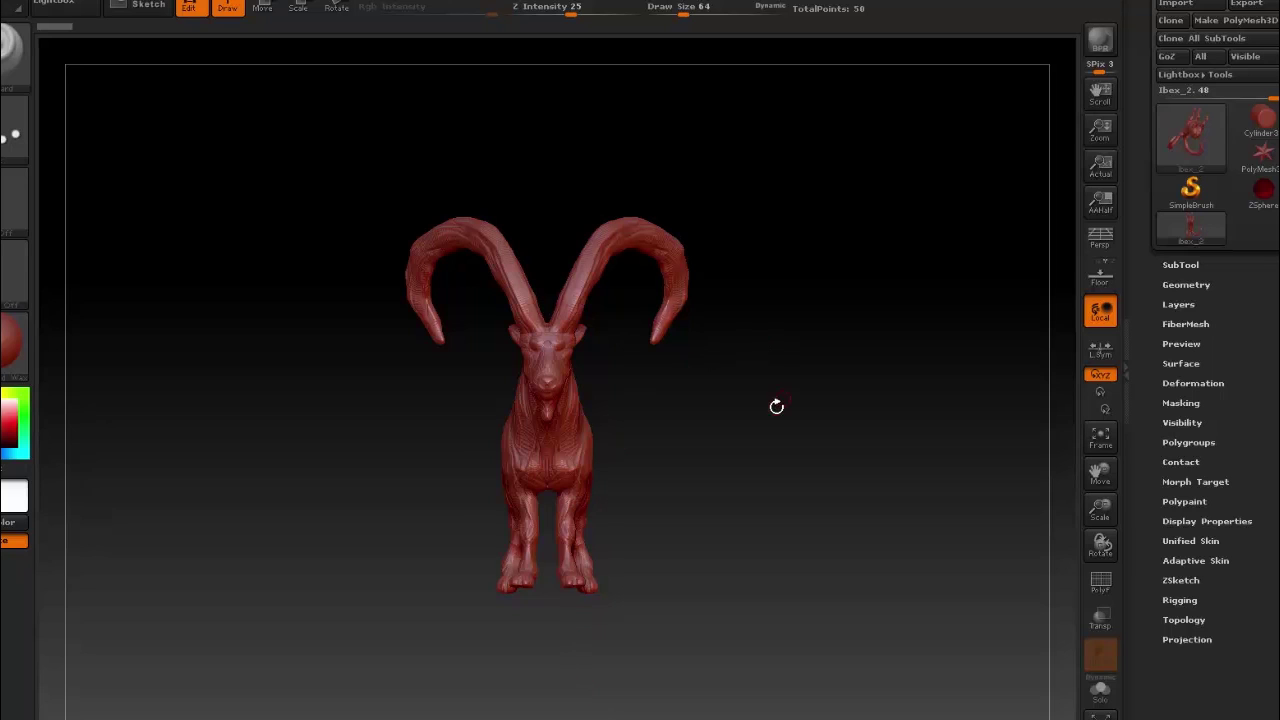
# Step: Pick a new sculpting brush and alpha from the brush and alpha palettes
pyautogui.moveTo(776, 449)
pyautogui.mouseDown()
pyautogui.moveTo(766, 437)
pyautogui.moveTo(757, 586)
pyautogui.moveTo(776, 503)
pyautogui.mouseUp()
pyautogui.press('b')
pyautogui.press('s')
pyautogui.press('t')
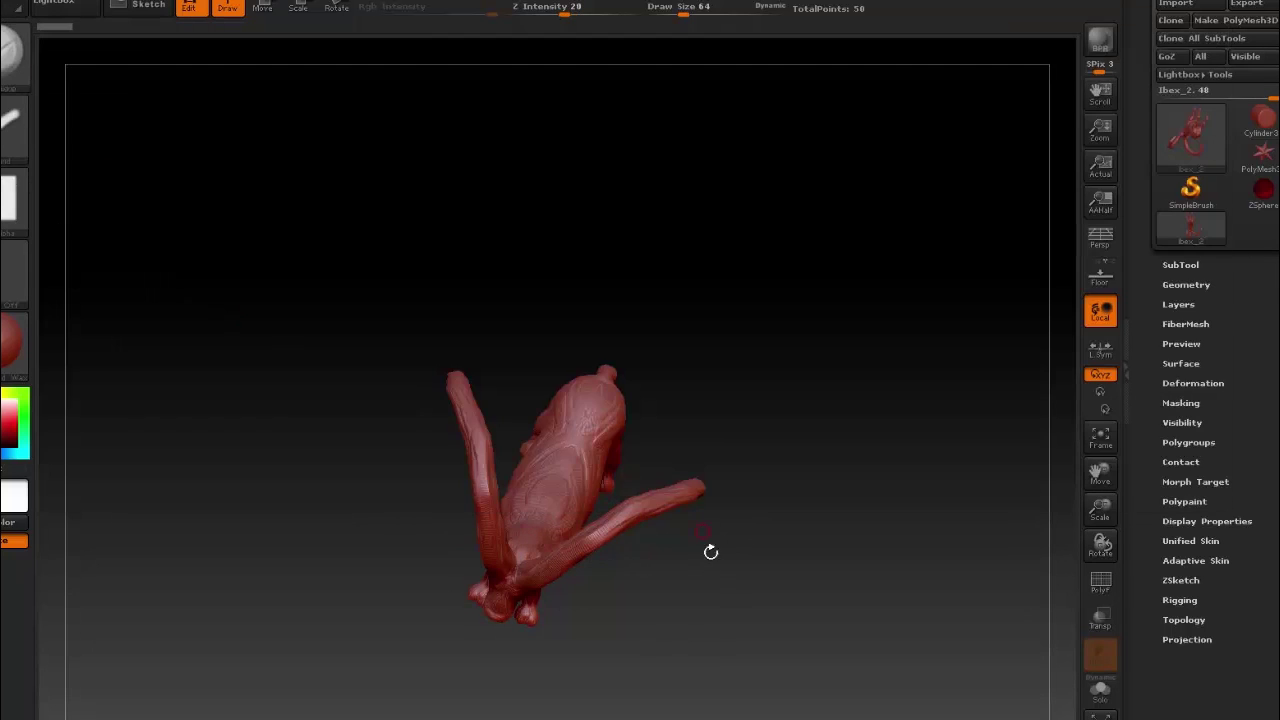
pyautogui.moveTo(709, 551); pyautogui.dragTo(726, 549)
pyautogui.click(14, 200)
pyautogui.click(737, 420)
# Step: Turn to a side view of the horns and body and switch to the Move Topological brush
pyautogui.moveTo(737, 420)
pyautogui.mouseDown()
pyautogui.moveTo(766, 546)
pyautogui.moveTo(847, 440)
pyautogui.moveTo(586, 443)
pyautogui.moveTo(818, 572)
pyautogui.moveTo(626, 557)
pyautogui.mouseUp()
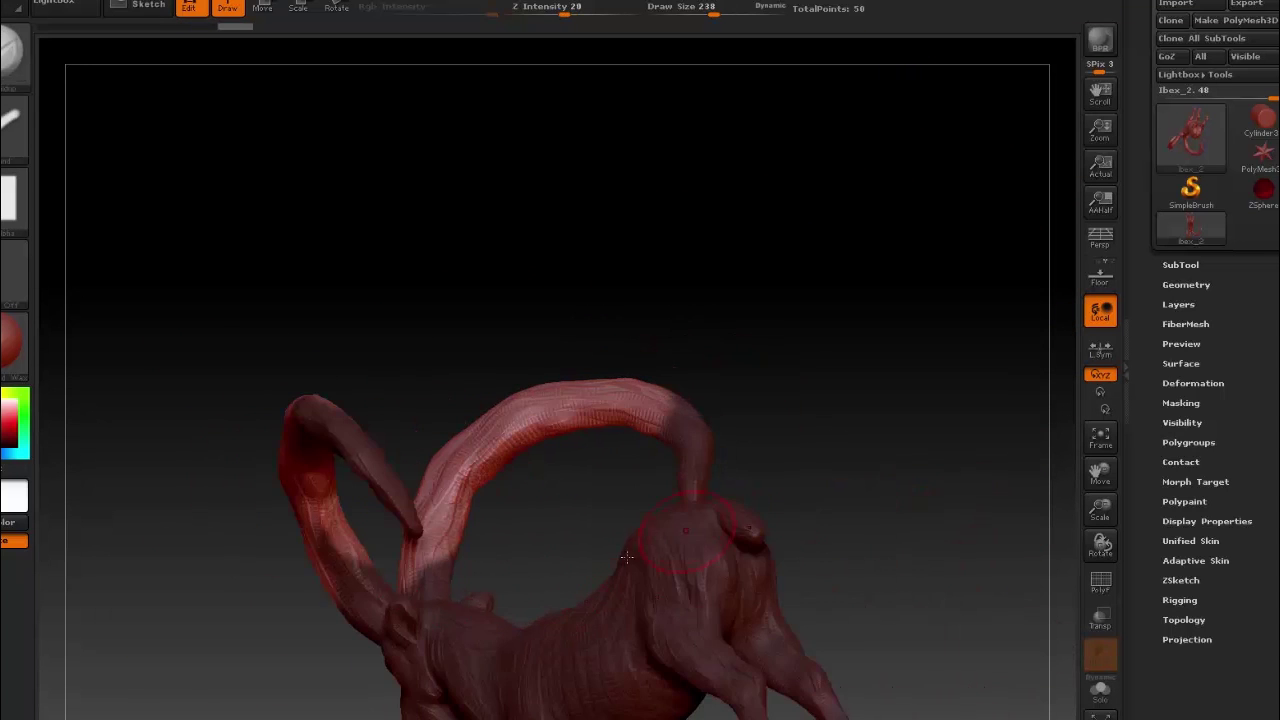
pyautogui.moveTo(495, 493)
pyautogui.mouseDown()
pyautogui.moveTo(714, 528)
pyautogui.moveTo(510, 444)
pyautogui.moveTo(700, 400)
pyautogui.moveTo(652, 467)
pyautogui.moveTo(692, 446)
pyautogui.mouseUp()
pyautogui.press('b')
pyautogui.click(754, 376)
pyautogui.press('space')
# Step: Zoom in on the head and horns and reduce the brush size to 186
pyautogui.moveTo(556, 447)
pyautogui.mouseDown()
pyautogui.moveTo(660, 480)
pyautogui.moveTo(632, 543)
pyautogui.moveTo(654, 537)
pyautogui.mouseUp()
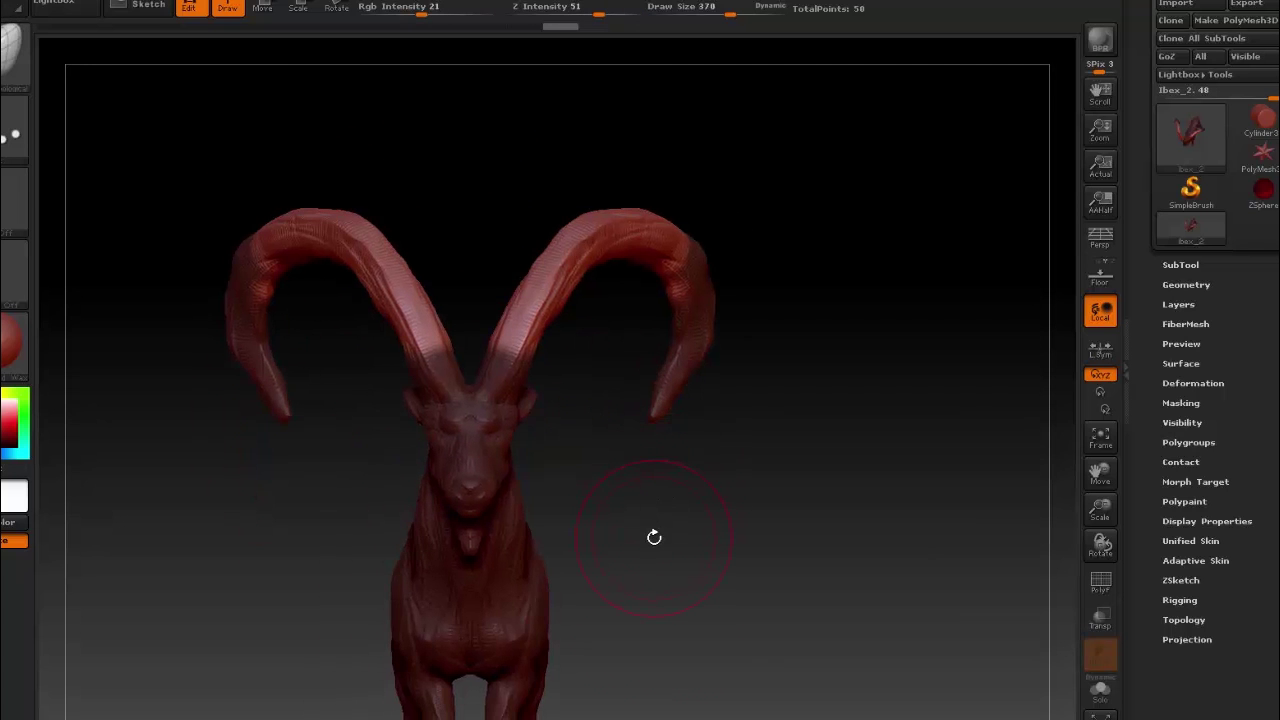
pyautogui.moveTo(571, 548)
pyautogui.keyDown('alt'); pyautogui.mouseDown()
pyautogui.moveTo(571, 625)
pyautogui.moveTo(229, 486)
pyautogui.moveTo(82, 447)
pyautogui.moveTo(286, 466)
pyautogui.moveTo(694, 343)
pyautogui.moveTo(700, 528)
pyautogui.mouseUp(); pyautogui.keyUp('alt')
pyautogui.press('space')
pyautogui.moveTo(771, 420)
pyautogui.mouseDown()
pyautogui.moveTo(779, 453)
pyautogui.moveTo(651, 594)
pyautogui.moveTo(1010, 135)
pyautogui.mouseUp()
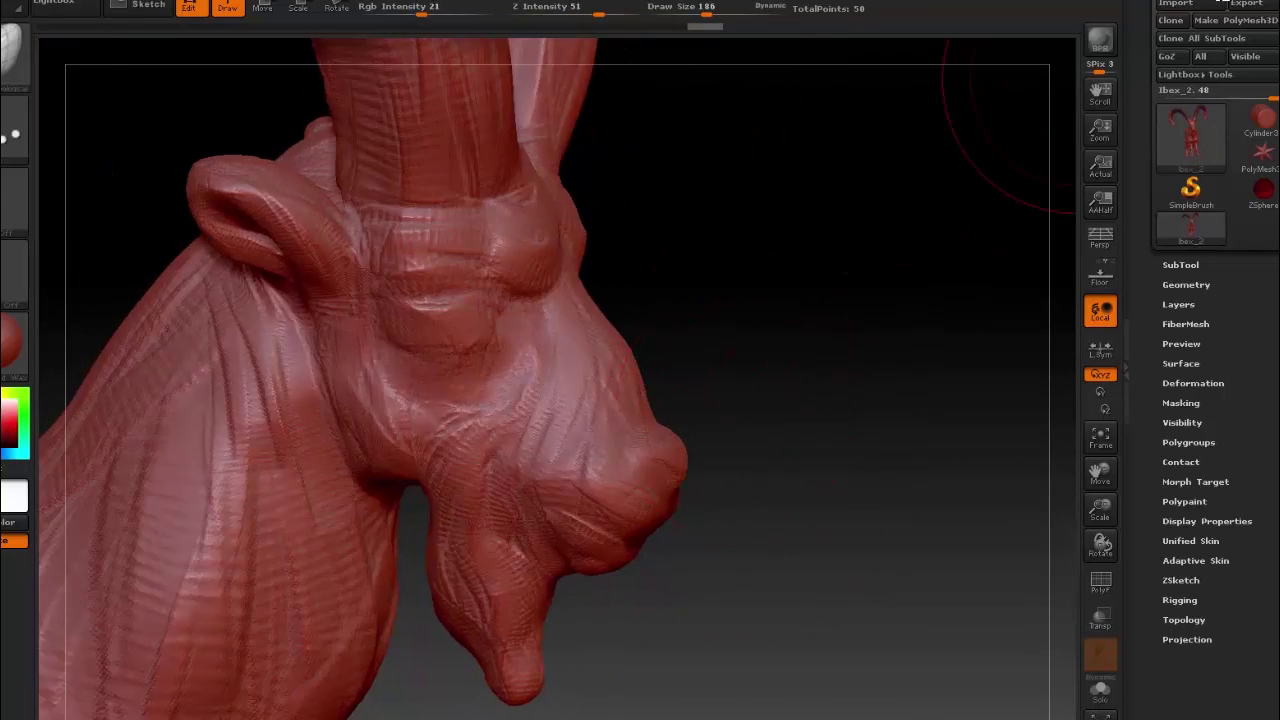
# Step: Save the tool as a new version named Ibex_3
pyautogui.hotkey('ctrl', 's')
pyautogui.write('3')
pyautogui.press('Return')
pyautogui.press('space')
# Step: Sculpt the head's muscles and folds with a new brush from front, three-quarter and side views
pyautogui.press('b')
pyautogui.click(557, 436)
pyautogui.moveTo(516, 395)
pyautogui.mouseDown()
pyautogui.moveTo(743, 391)
pyautogui.moveTo(557, 386)
pyautogui.moveTo(776, 466)
pyautogui.moveTo(700, 455)
pyautogui.moveTo(778, 448)
pyautogui.mouseUp()
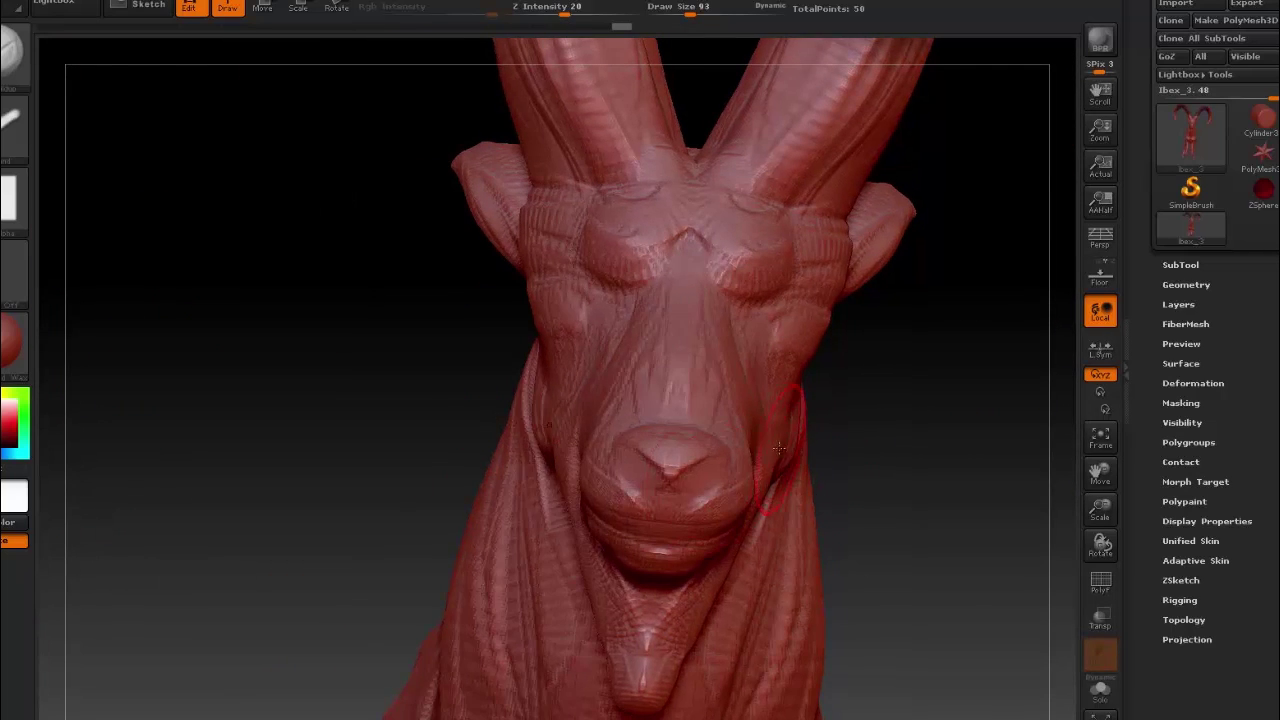
pyautogui.moveTo(616, 310); pyautogui.dragTo(562, 262)
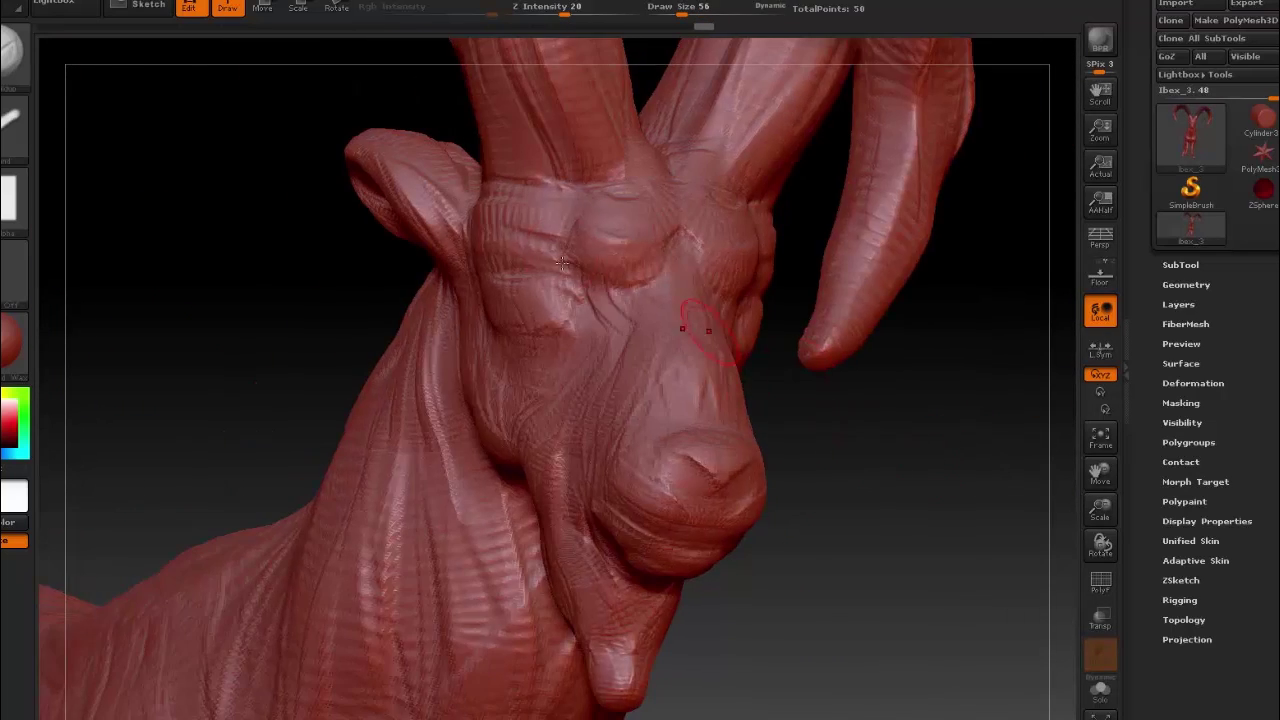
pyautogui.moveTo(700, 450)
pyautogui.mouseDown()
pyautogui.moveTo(908, 457)
pyautogui.moveTo(791, 277)
pyautogui.moveTo(760, 491)
pyautogui.moveTo(778, 571)
pyautogui.moveTo(814, 414)
pyautogui.moveTo(878, 484)
pyautogui.mouseUp()
# Step: Switch to another sculpting brush and continue on the front of the head and muzzle
pyautogui.press('b')
pyautogui.click(878, 484)
pyautogui.moveTo(900, 400)
pyautogui.mouseDown()
pyautogui.moveTo(810, 510)
pyautogui.moveTo(640, 516)
pyautogui.mouseUp()
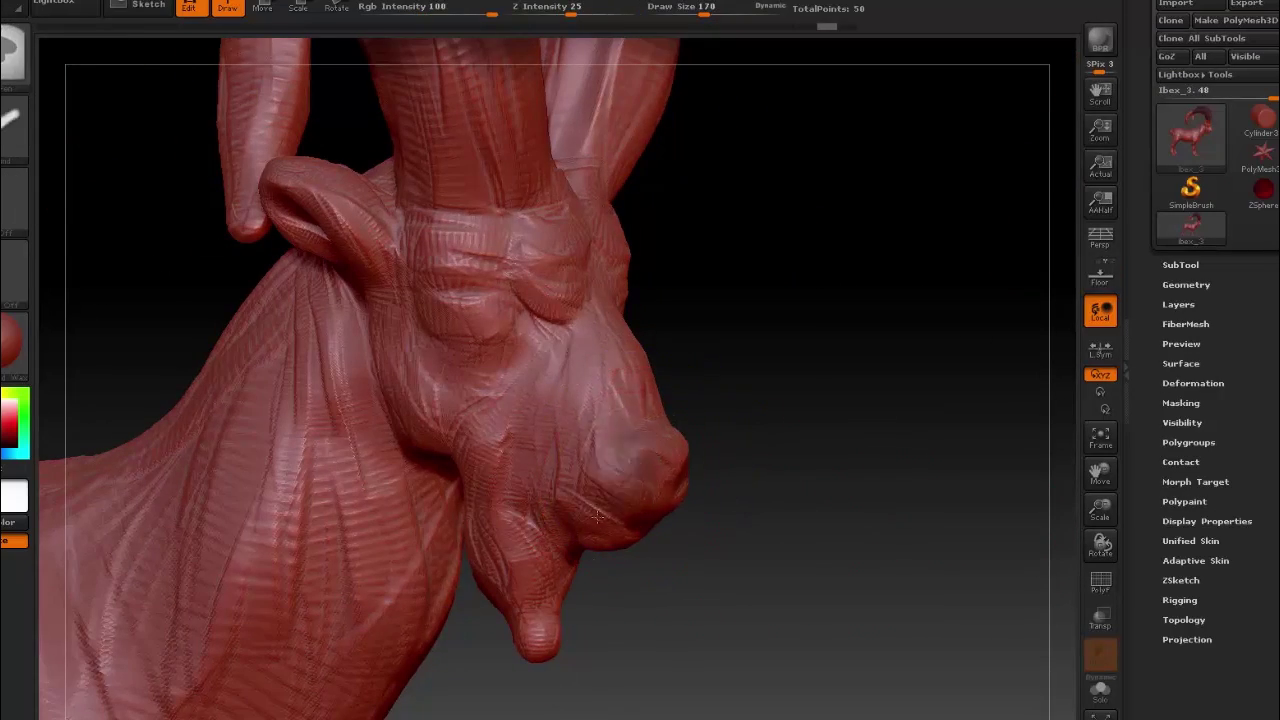
pyautogui.press('space')
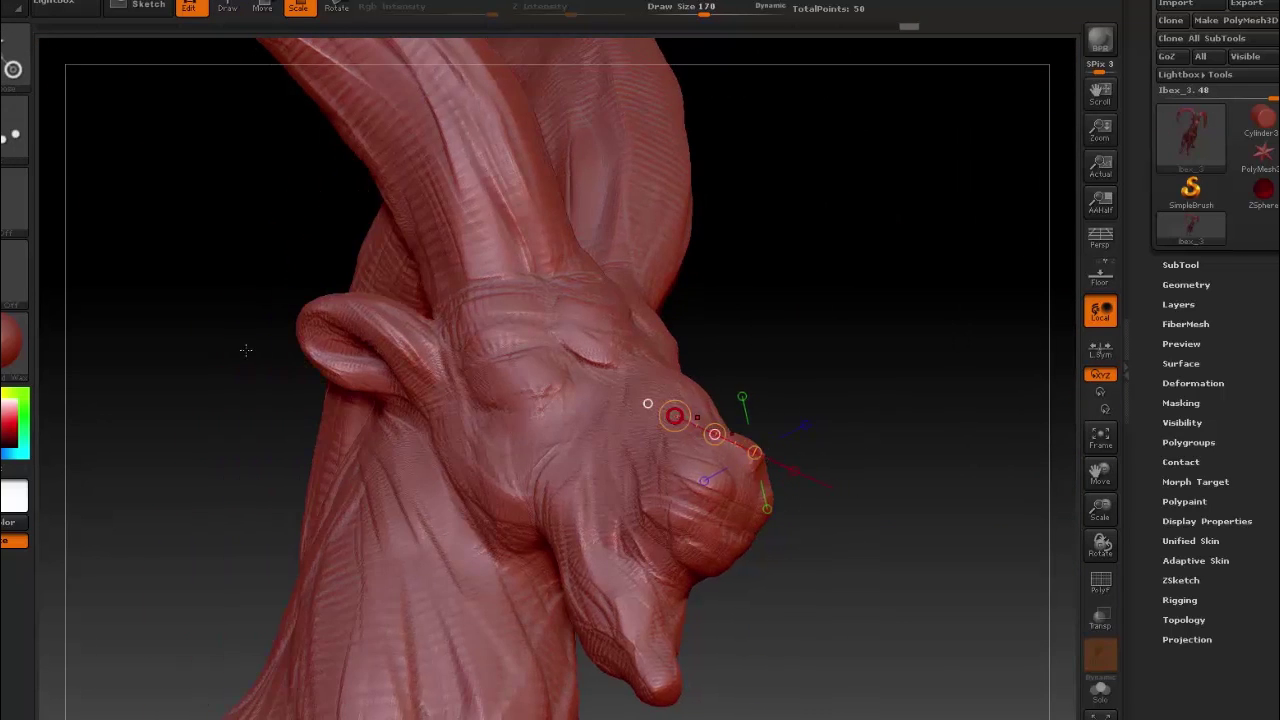
# Step: Drag a Transpose action line down the snout to reshape the muzzle with the head masked
pyautogui.press('q')
pyautogui.moveTo(851, 502); pyautogui.dragTo(882, 514)
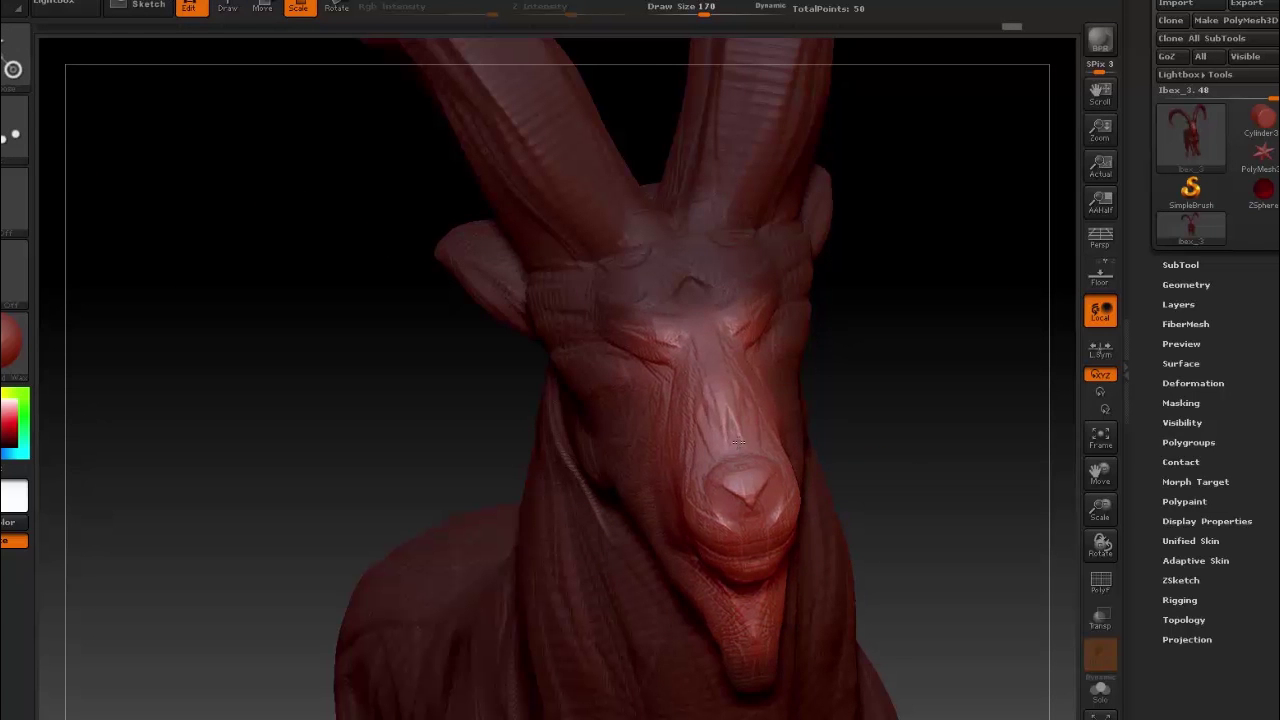
pyautogui.moveTo(616, 518); pyautogui.dragTo(757, 548)
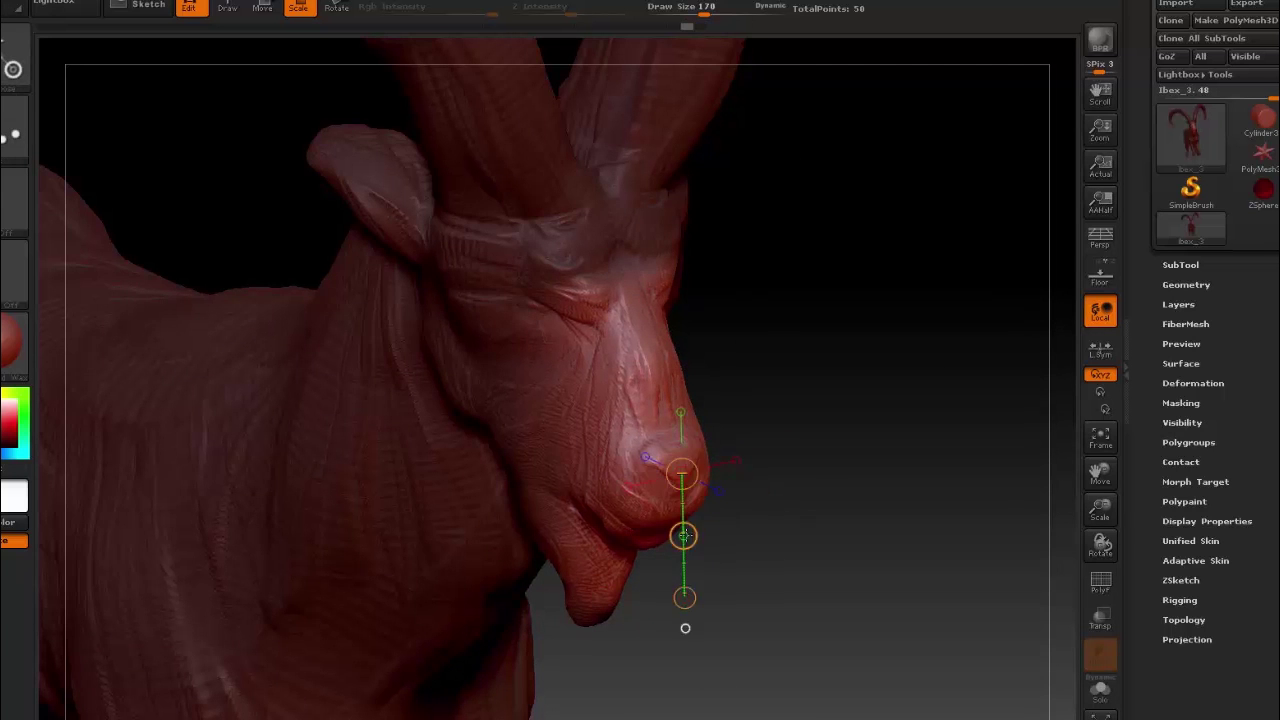
pyautogui.moveTo(585, 508); pyautogui.dragTo(736, 590)
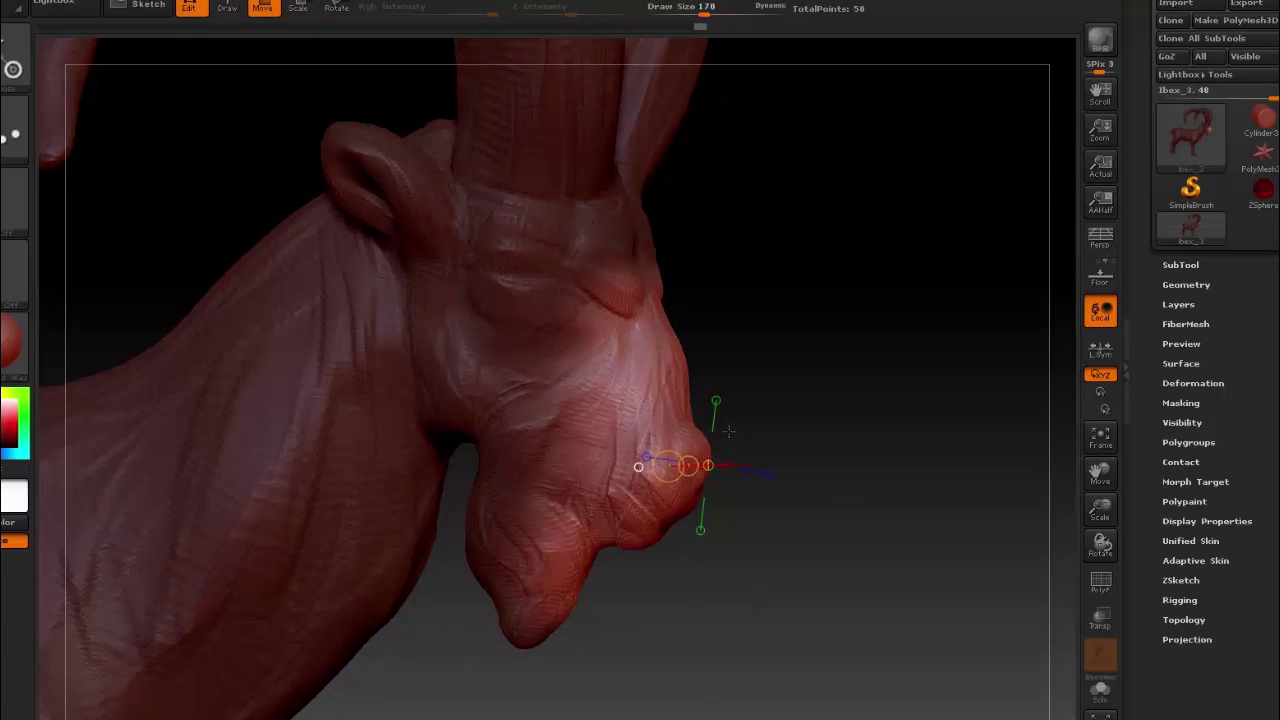
pyautogui.moveTo(735, 514); pyautogui.dragTo(710, 557)
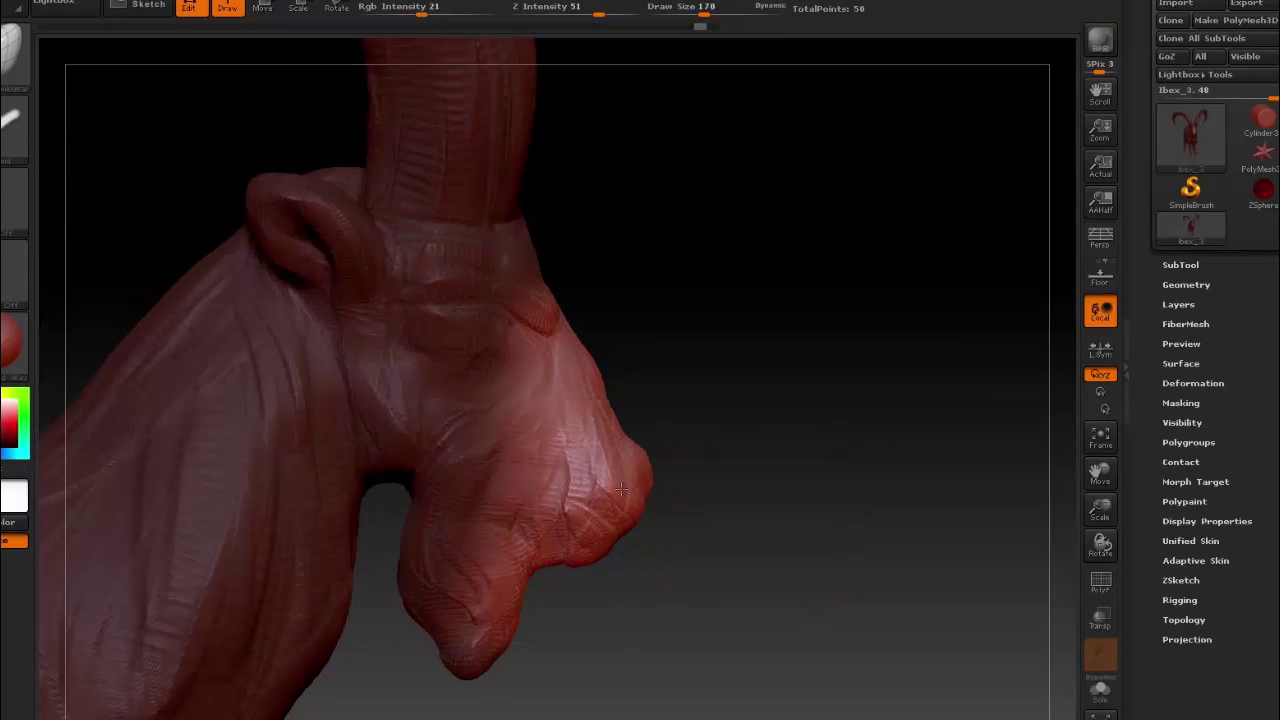
# Step: Rotate the unmasked ear outward along a Transpose line drawn along the ear
pyautogui.moveTo(621, 488); pyautogui.dragTo(847, 431)
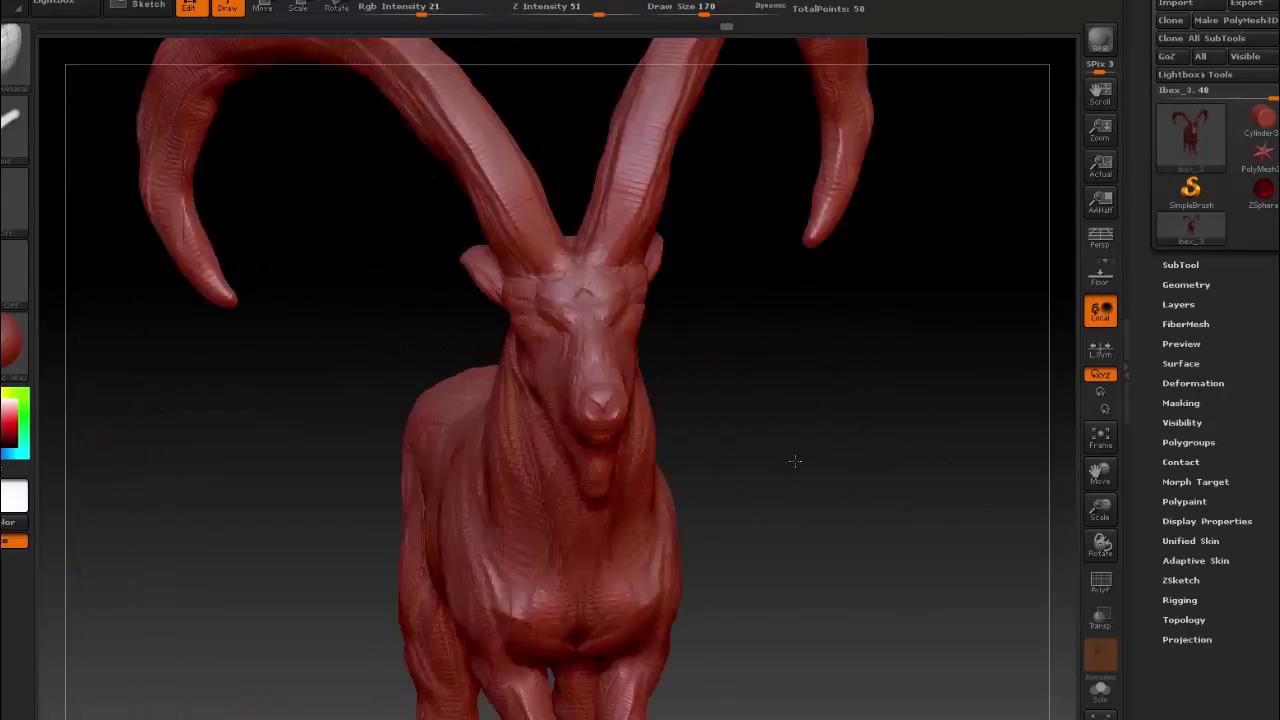
pyautogui.moveTo(847, 431); pyautogui.dragTo(755, 475)
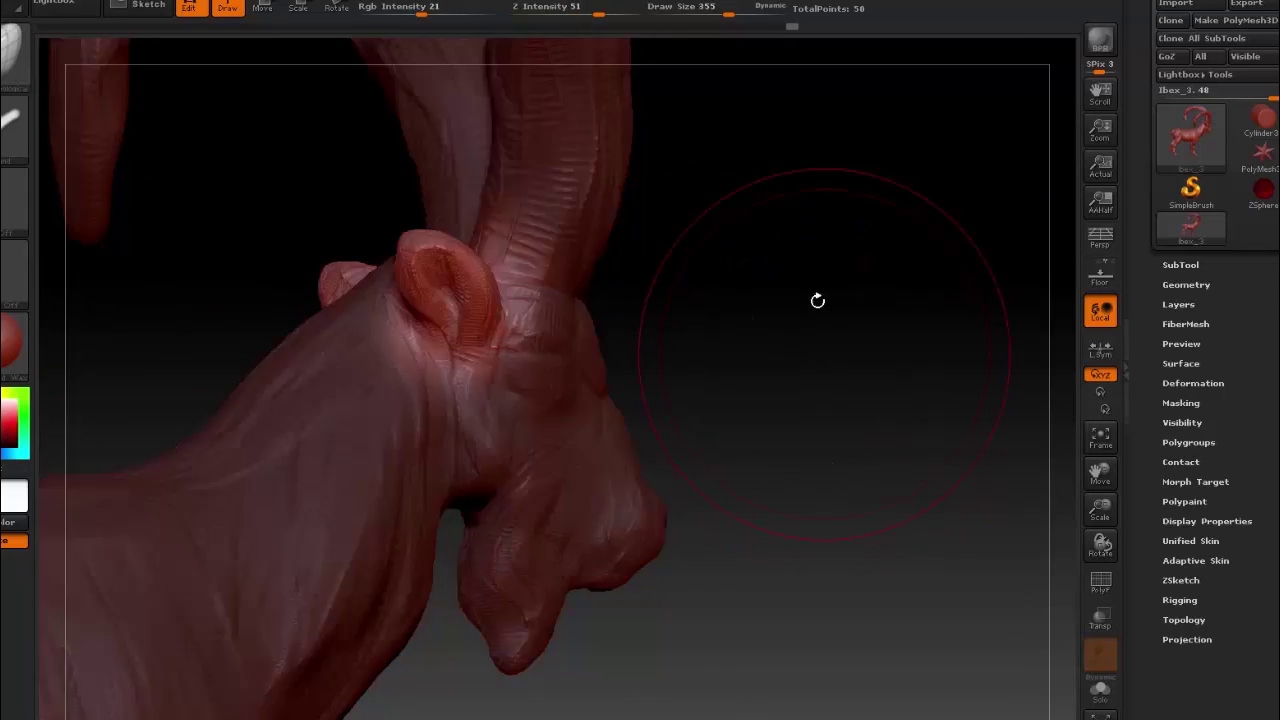
pyautogui.moveTo(817, 300)
pyautogui.mouseDown()
pyautogui.moveTo(717, 325)
pyautogui.moveTo(736, 341)
pyautogui.mouseUp()
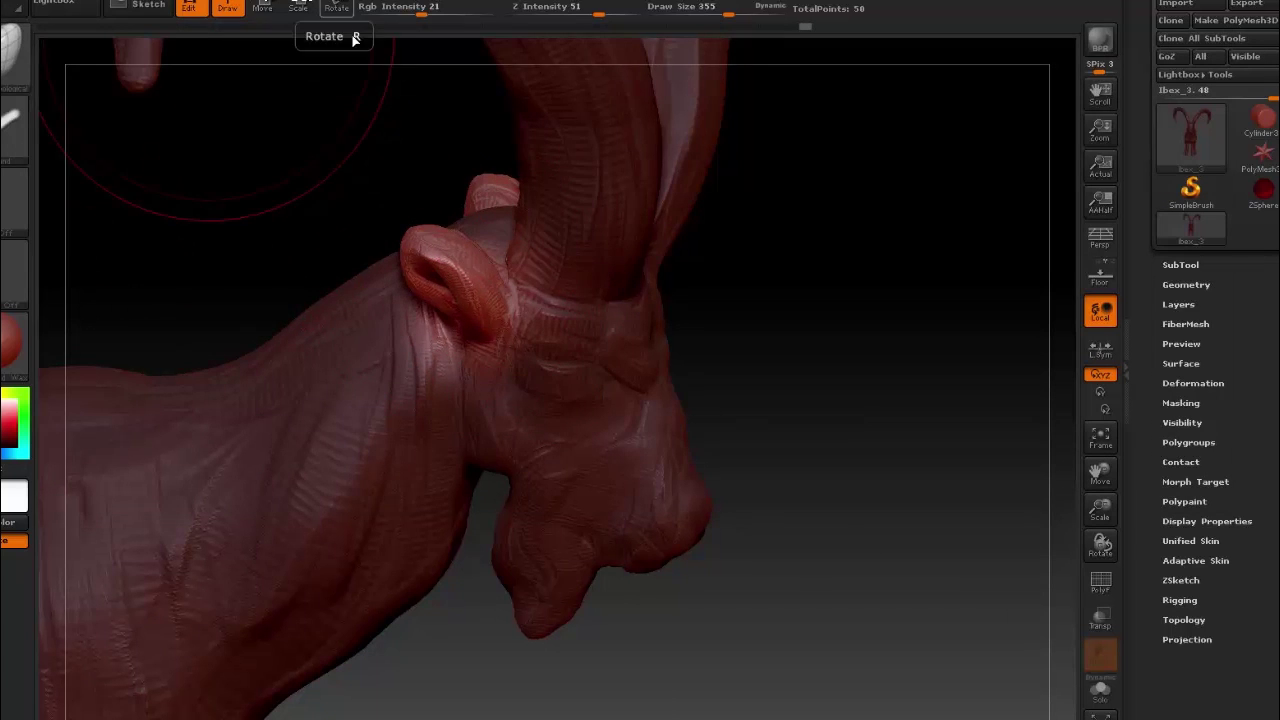
pyautogui.click(352, 33)
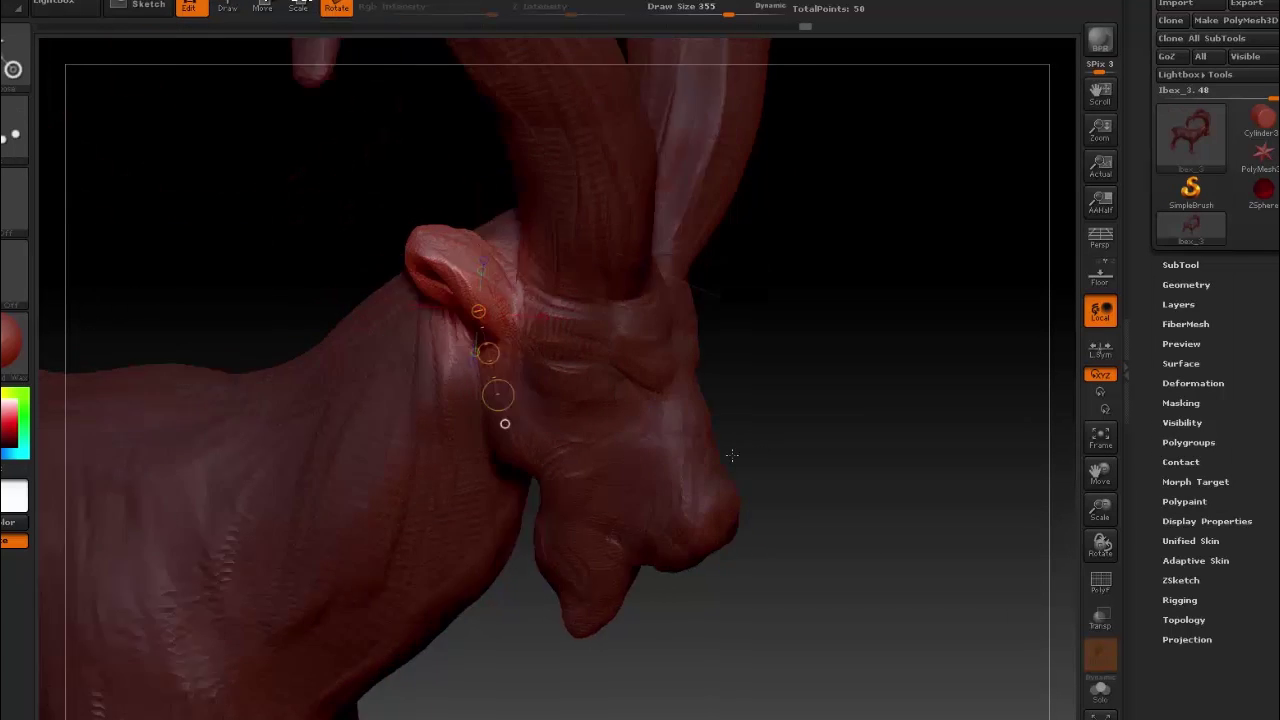
pyautogui.moveTo(522, 290); pyautogui.dragTo(801, 374)
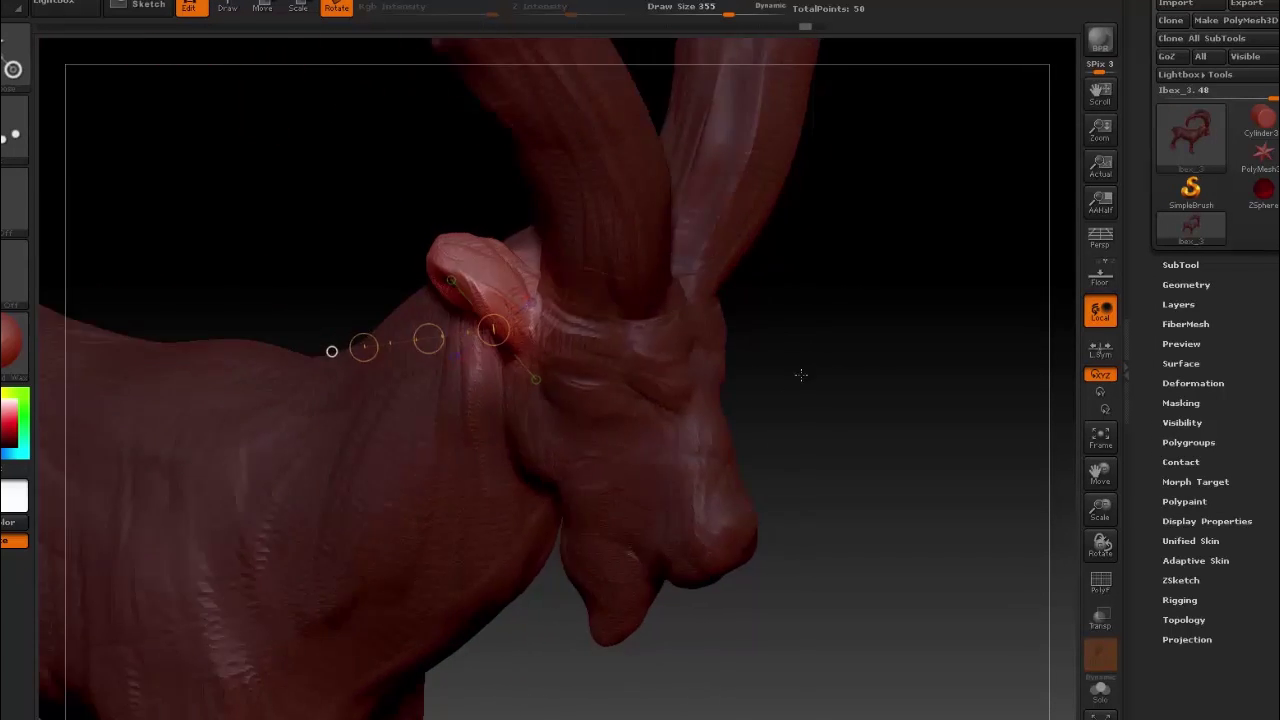
pyautogui.moveTo(468, 357); pyautogui.dragTo(424, 408)
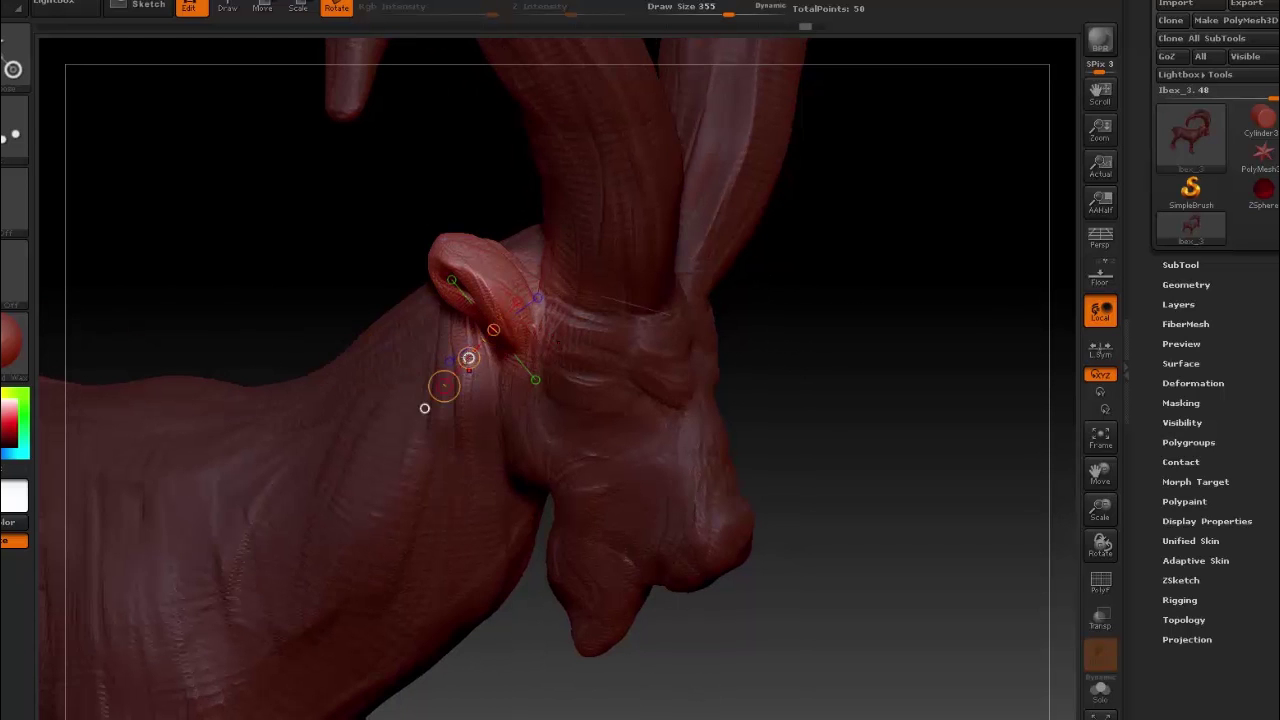
pyautogui.moveTo(437, 248)
pyautogui.mouseDown()
pyautogui.moveTo(636, 450)
pyautogui.moveTo(407, 316)
pyautogui.moveTo(786, 250)
pyautogui.moveTo(800, 400)
pyautogui.moveTo(745, 447)
pyautogui.moveTo(794, 323)
pyautogui.moveTo(781, 298)
pyautogui.mouseUp()
# Step: Switch to a finer detail brush and set its Draw Size to 72
pyautogui.press('b')
pyautogui.click(766, 409)
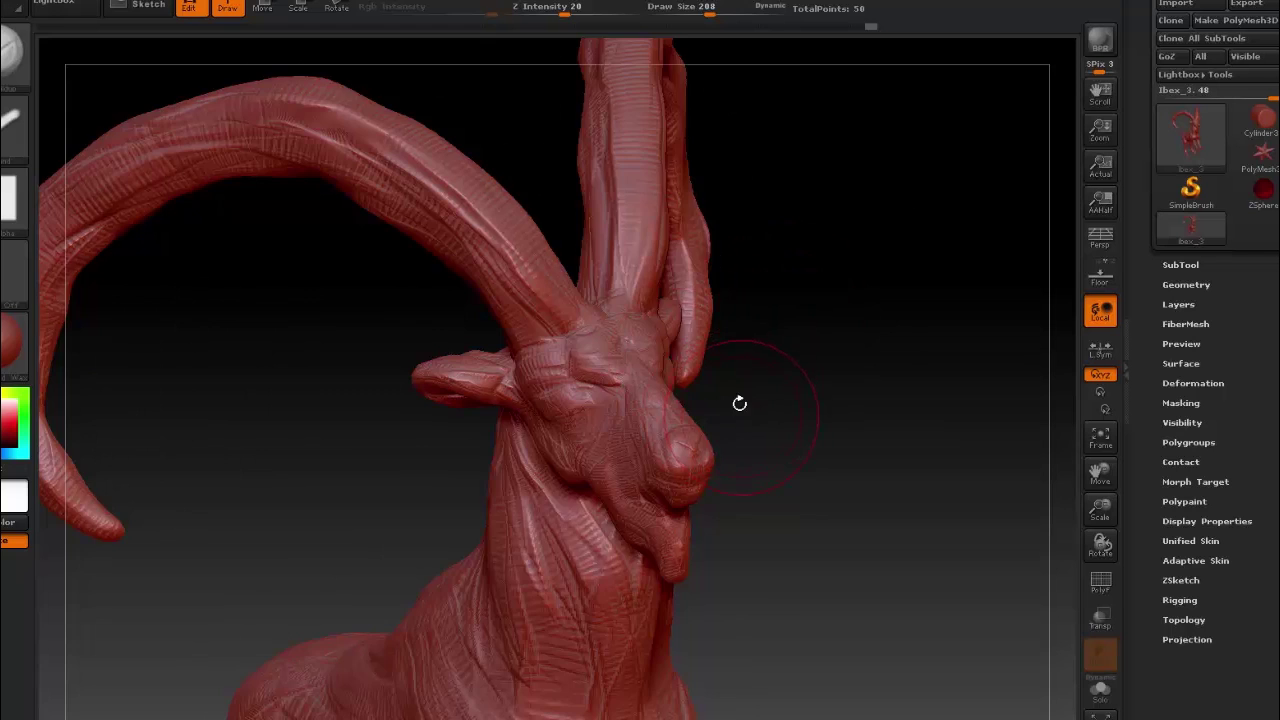
pyautogui.moveTo(739, 403); pyautogui.dragTo(701, 385)
pyautogui.press('space')
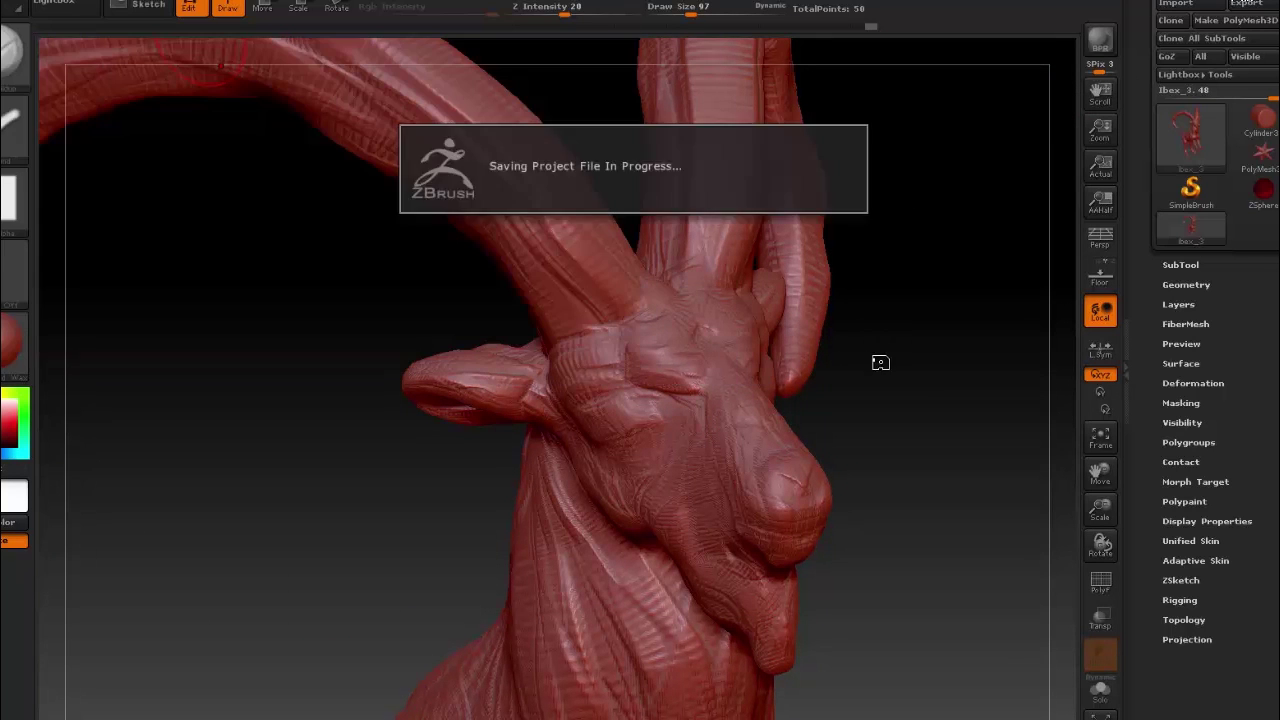
pyautogui.press('space')
pyautogui.moveTo(716, 352); pyautogui.dragTo(686, 348)
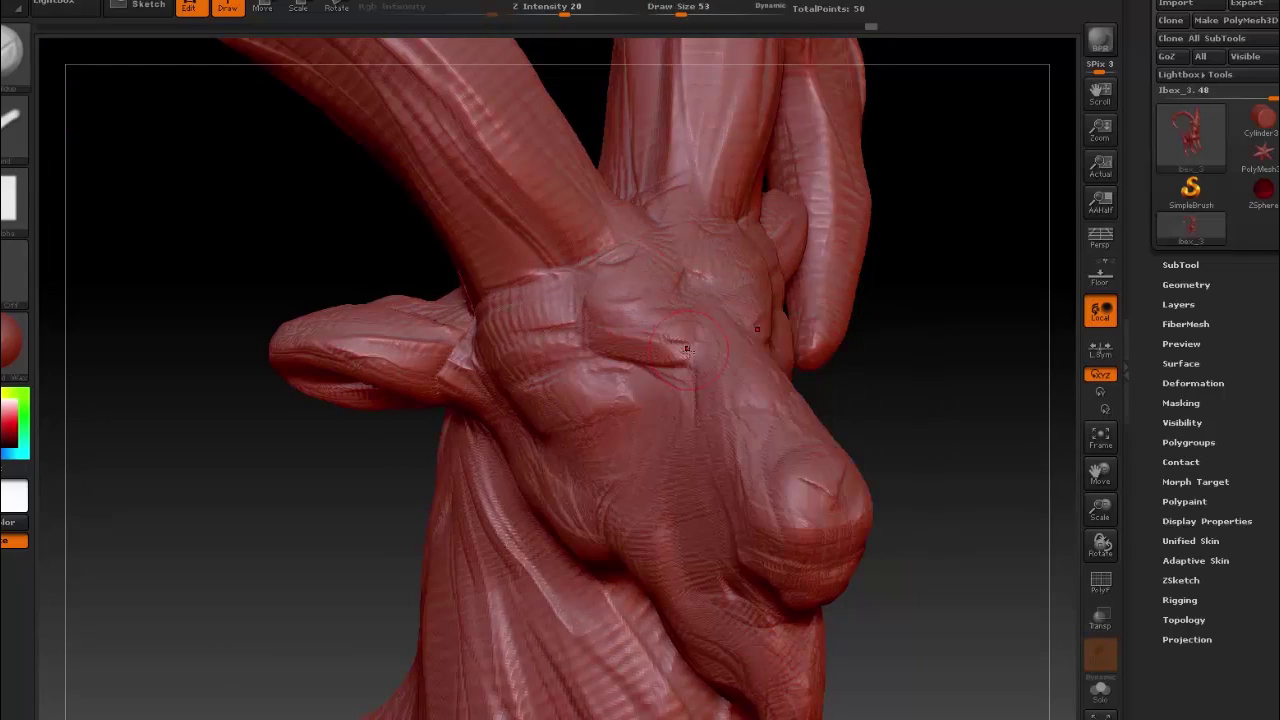
pyautogui.press('space')
pyautogui.moveTo(884, 385); pyautogui.dragTo(711, 397)
# Step: Sculpt wrinkles and creases around the eyes, brow, horn bases and muzzle
pyautogui.moveTo(876, 346); pyautogui.dragTo(719, 323)
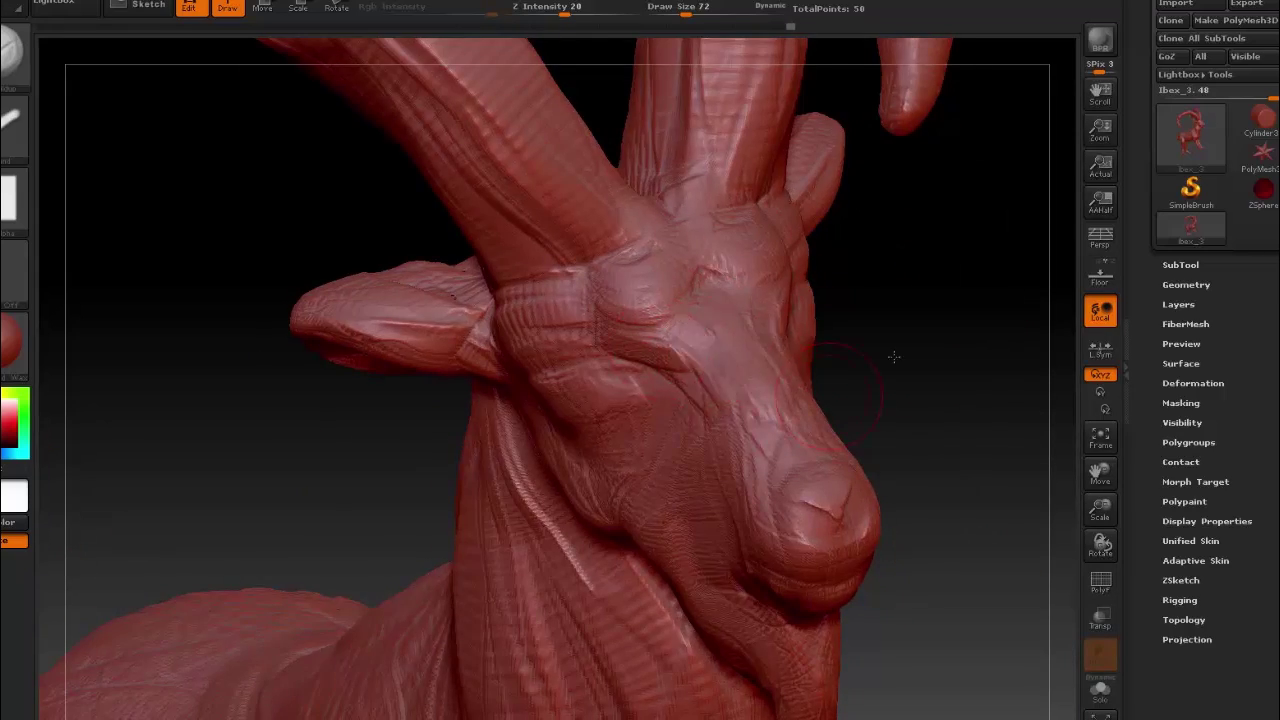
pyautogui.moveTo(893, 356)
pyautogui.mouseDown()
pyautogui.moveTo(903, 346)
pyautogui.moveTo(604, 390)
pyautogui.moveTo(482, 314)
pyautogui.mouseUp()
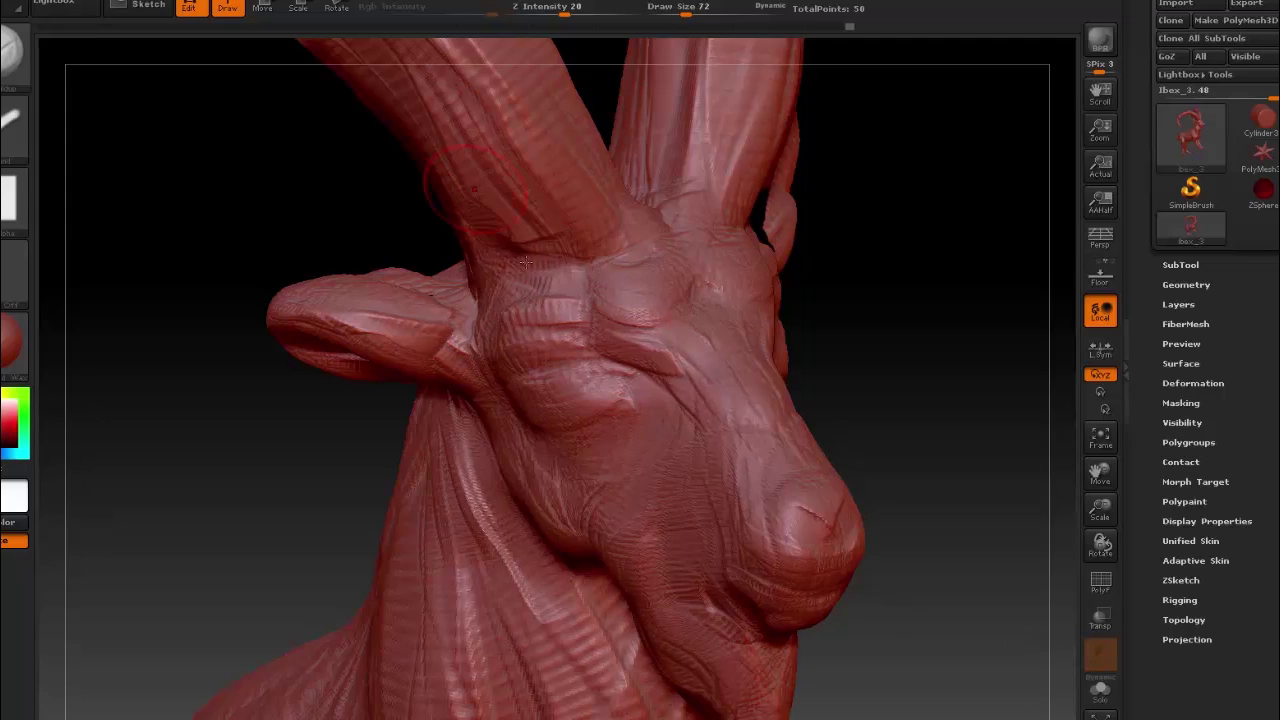
pyautogui.moveTo(525, 262); pyautogui.dragTo(860, 355)
pyautogui.moveTo(692, 491)
pyautogui.mouseDown()
pyautogui.moveTo(920, 343)
pyautogui.moveTo(951, 434)
pyautogui.moveTo(713, 567)
pyautogui.mouseUp()
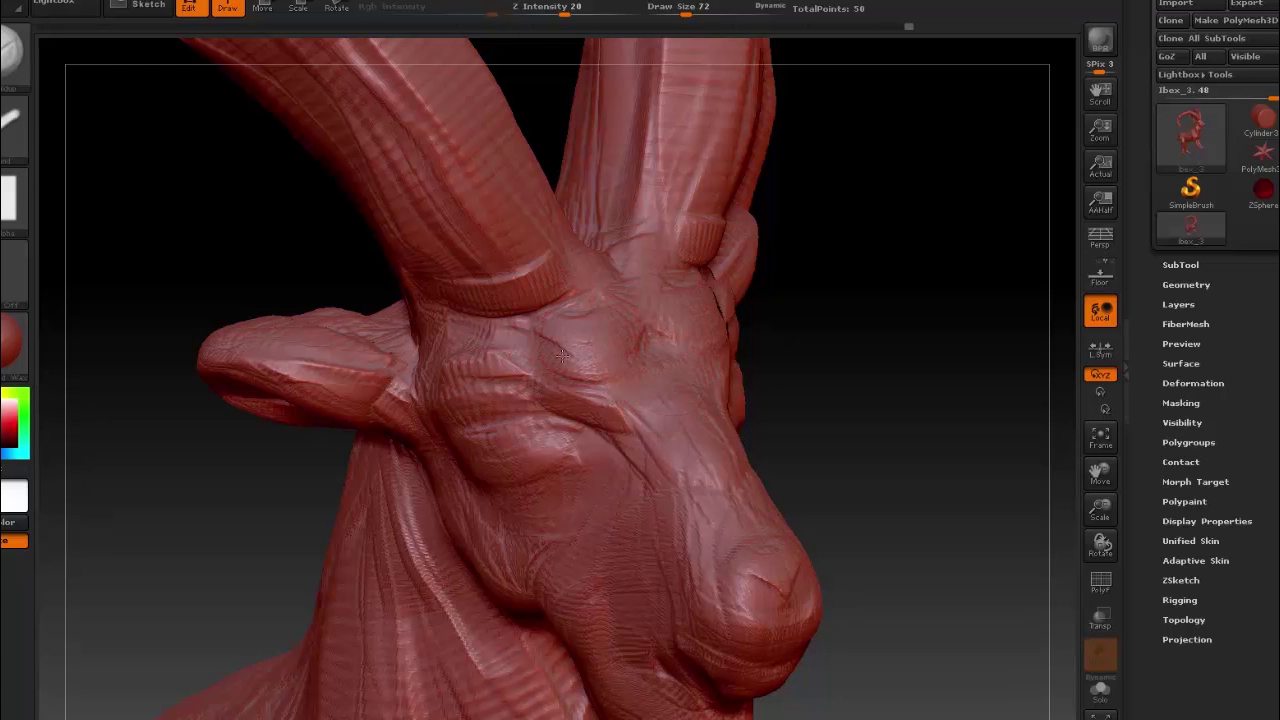
pyautogui.moveTo(624, 337); pyautogui.dragTo(593, 313, button='right')
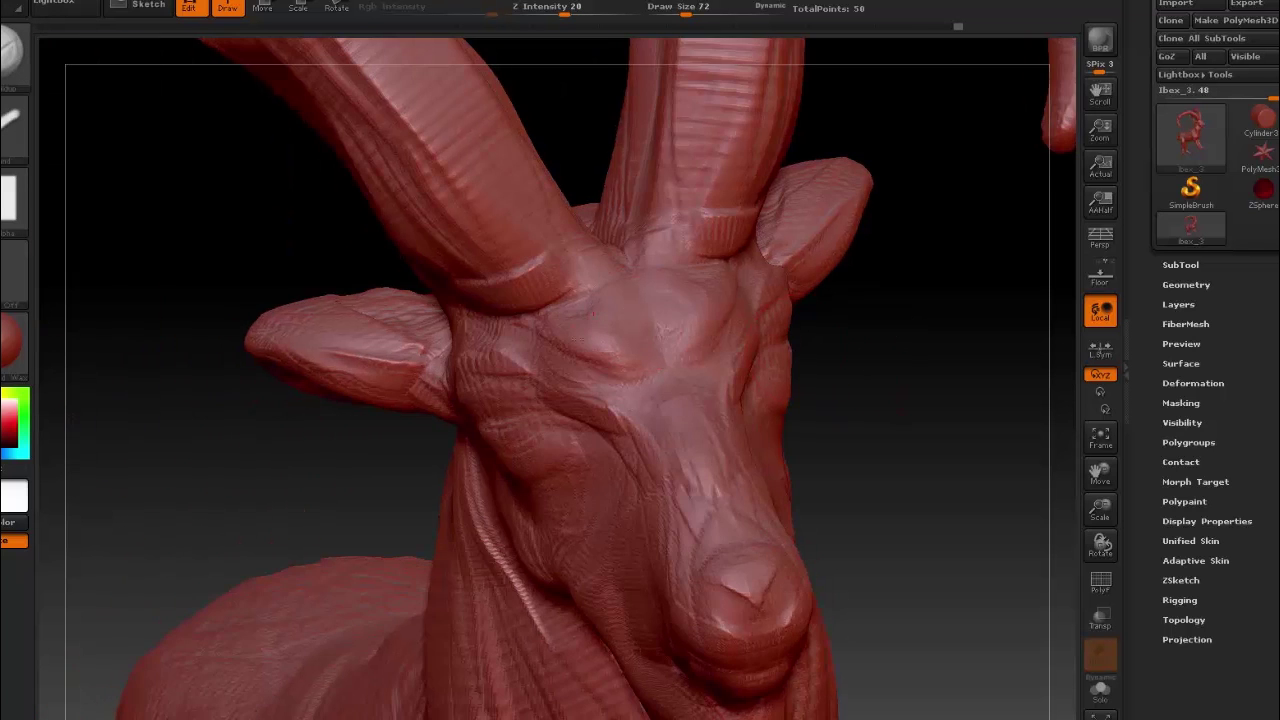
pyautogui.moveTo(838, 355)
pyautogui.mouseDown()
pyautogui.moveTo(832, 372)
pyautogui.moveTo(824, 350)
pyautogui.mouseUp()
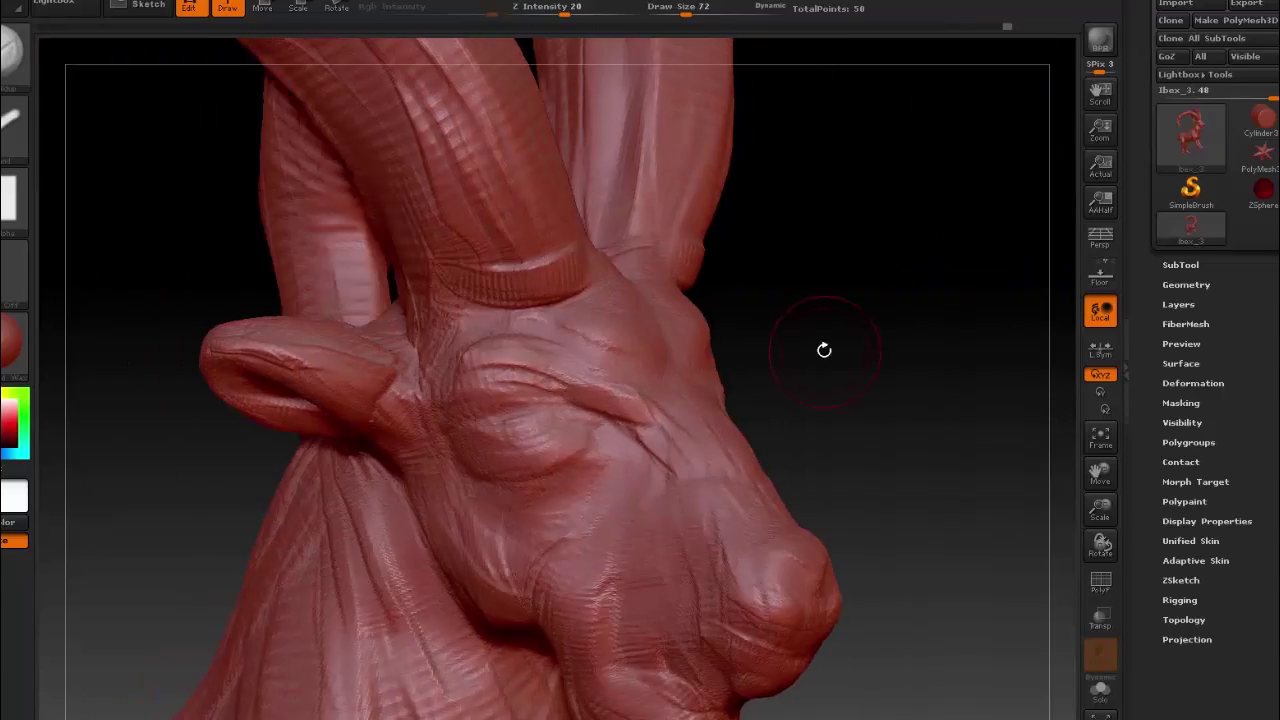
pyautogui.moveTo(920, 365)
pyautogui.mouseDown()
pyautogui.moveTo(657, 443)
pyautogui.moveTo(727, 318)
pyautogui.mouseUp()
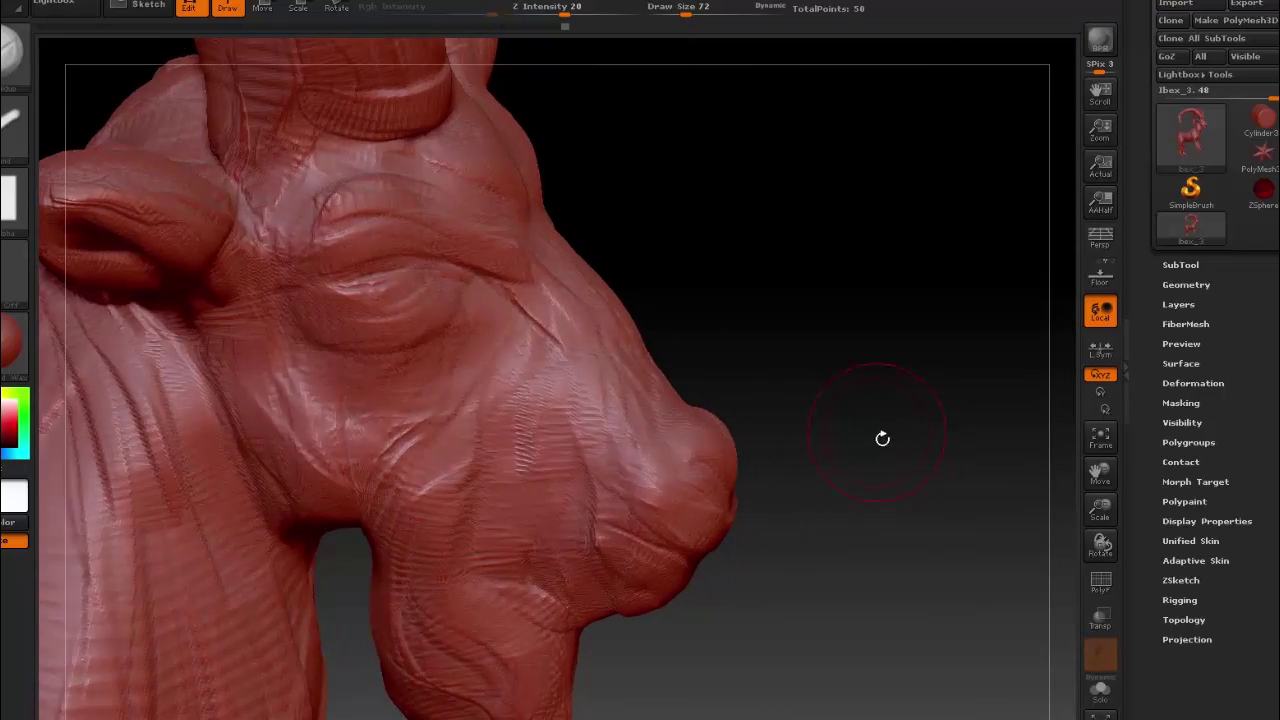
pyautogui.moveTo(883, 437); pyautogui.dragTo(894, 397)
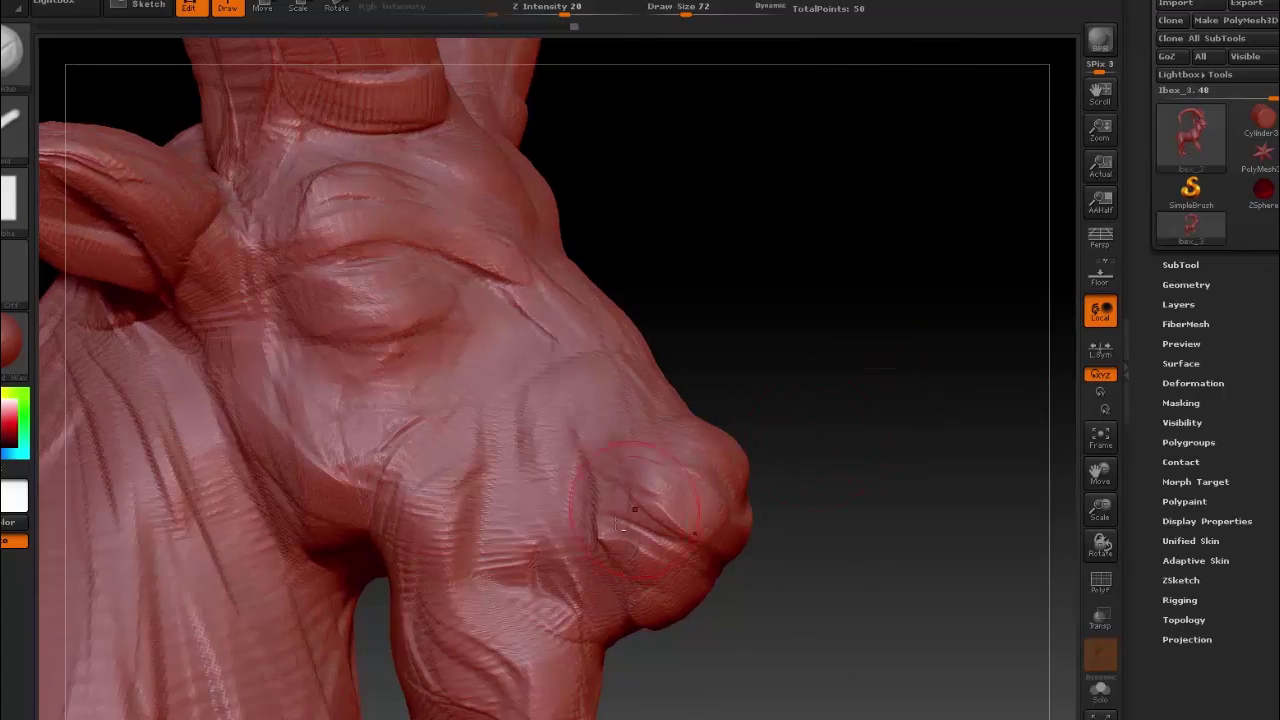
pyautogui.moveTo(796, 503); pyautogui.dragTo(837, 543)
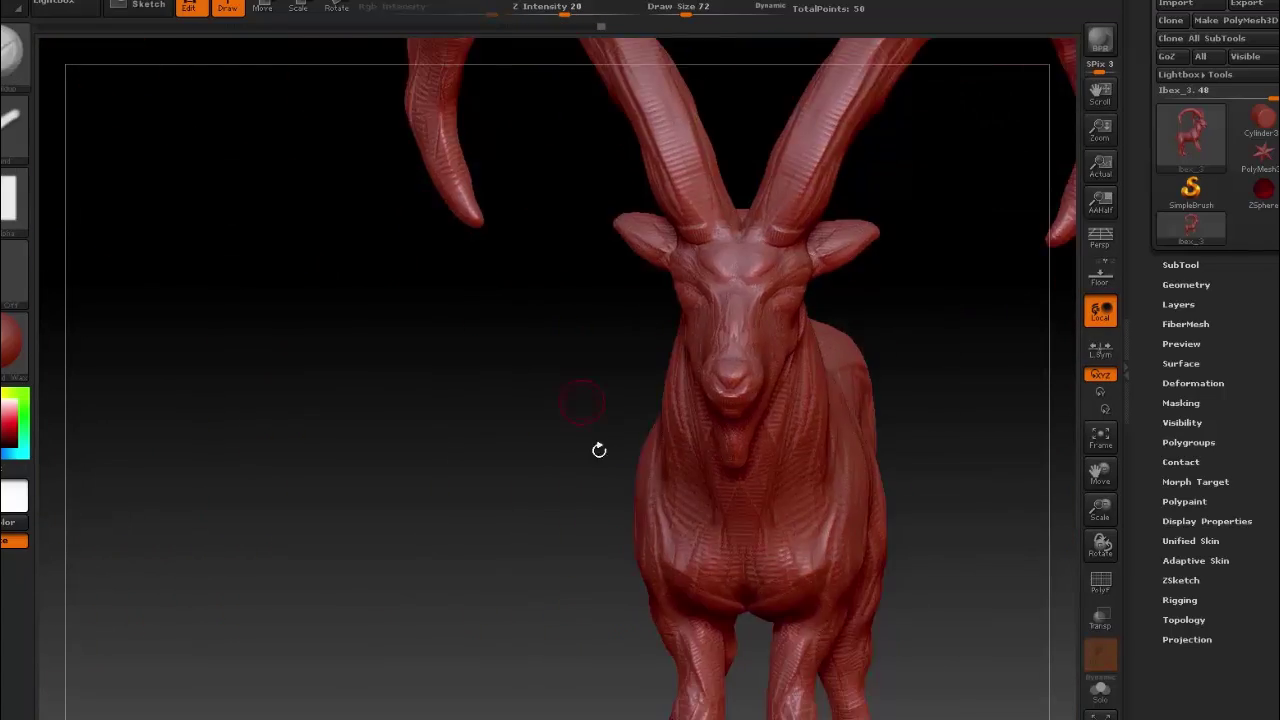
pyautogui.moveTo(600, 449)
pyautogui.mouseDown()
pyautogui.moveTo(686, 557)
pyautogui.moveTo(755, 521)
pyautogui.mouseUp()
# Step: Enlarge the brush and use Transpose action lines to lift the head, neck and horns
pyautogui.press('space')
pyautogui.moveTo(617, 194); pyautogui.dragTo(511, 357)
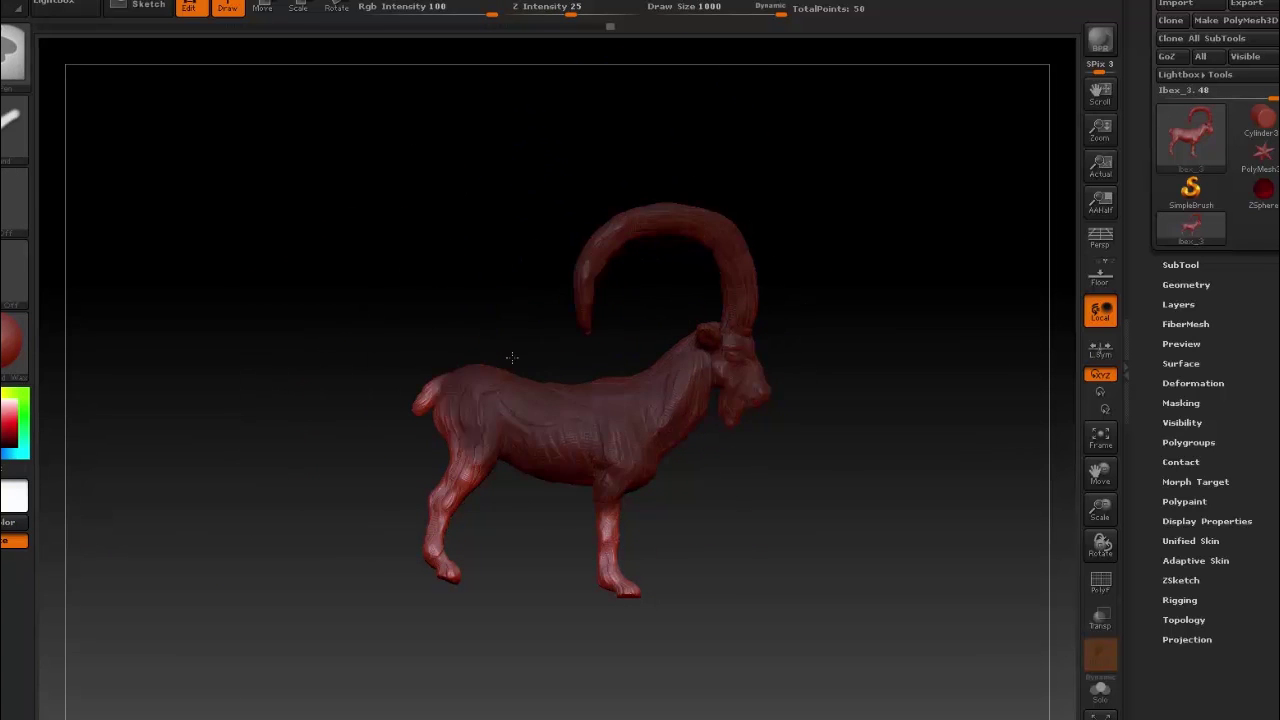
pyautogui.moveTo(463, 477); pyautogui.dragTo(300, 35)
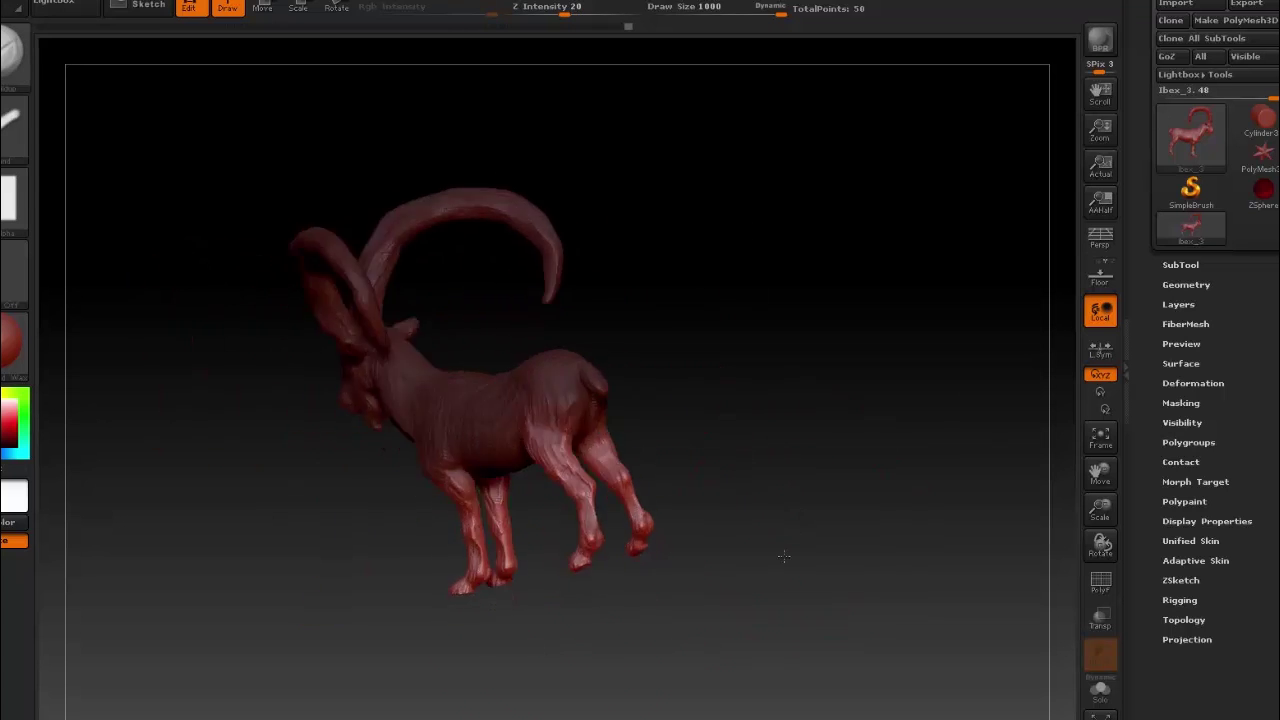
pyautogui.moveTo(489, 462); pyautogui.dragTo(300, 480)
pyautogui.moveTo(417, 431)
pyautogui.mouseDown()
pyautogui.moveTo(289, 494)
pyautogui.moveTo(420, 514)
pyautogui.moveTo(300, 520)
pyautogui.mouseUp()
pyautogui.scroll(2, 424, 557)
pyautogui.moveTo(371, 414); pyautogui.dragTo(189, 569)
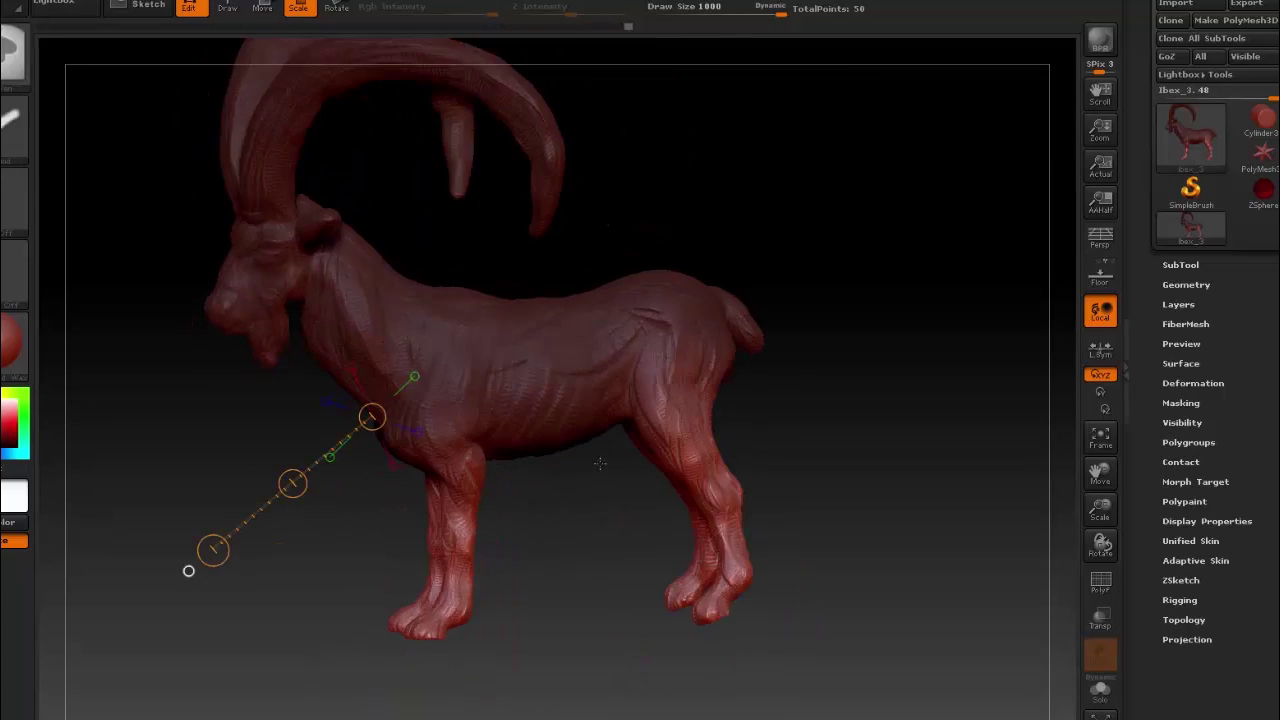
pyautogui.moveTo(545, 405); pyautogui.dragTo(547, 248)
pyautogui.moveTo(816, 365)
pyautogui.mouseDown()
pyautogui.moveTo(851, 277)
pyautogui.moveTo(551, 287)
pyautogui.mouseUp()
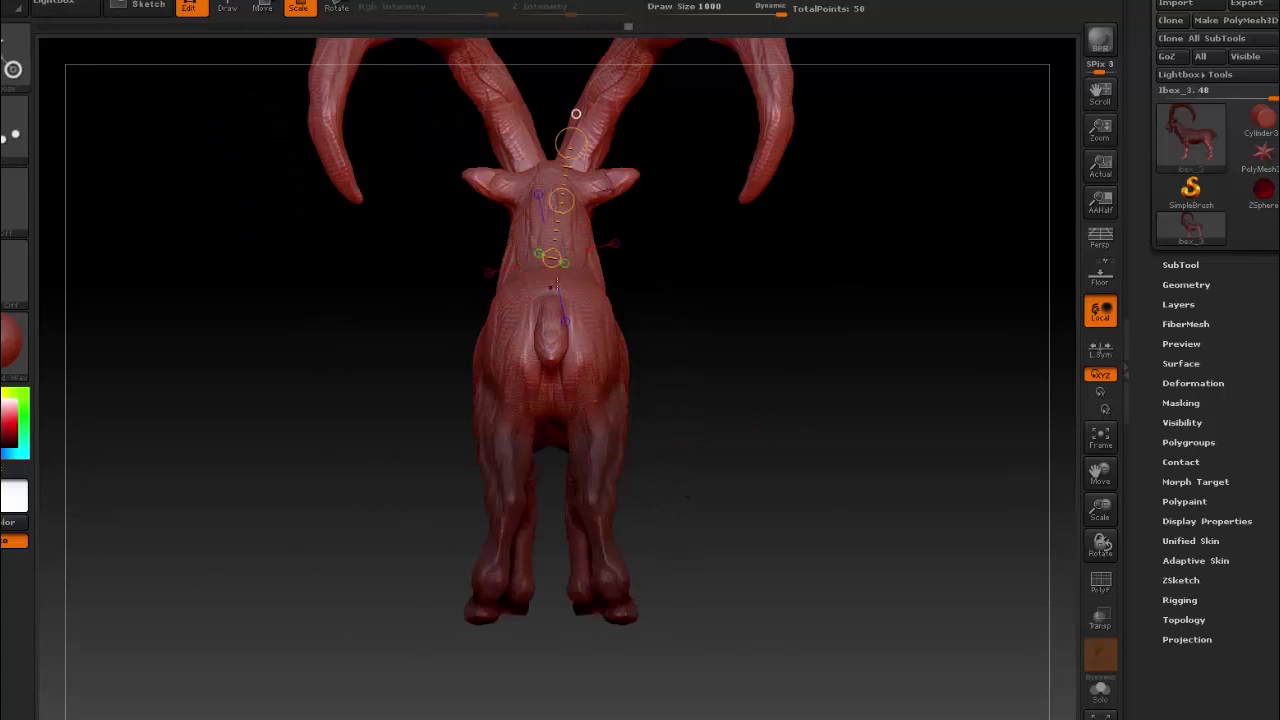
pyautogui.moveTo(737, 466)
pyautogui.mouseDown()
pyautogui.moveTo(892, 530)
pyautogui.moveTo(840, 500)
pyautogui.moveTo(830, 402)
pyautogui.moveTo(894, 480)
pyautogui.moveTo(869, 503)
pyautogui.mouseUp()
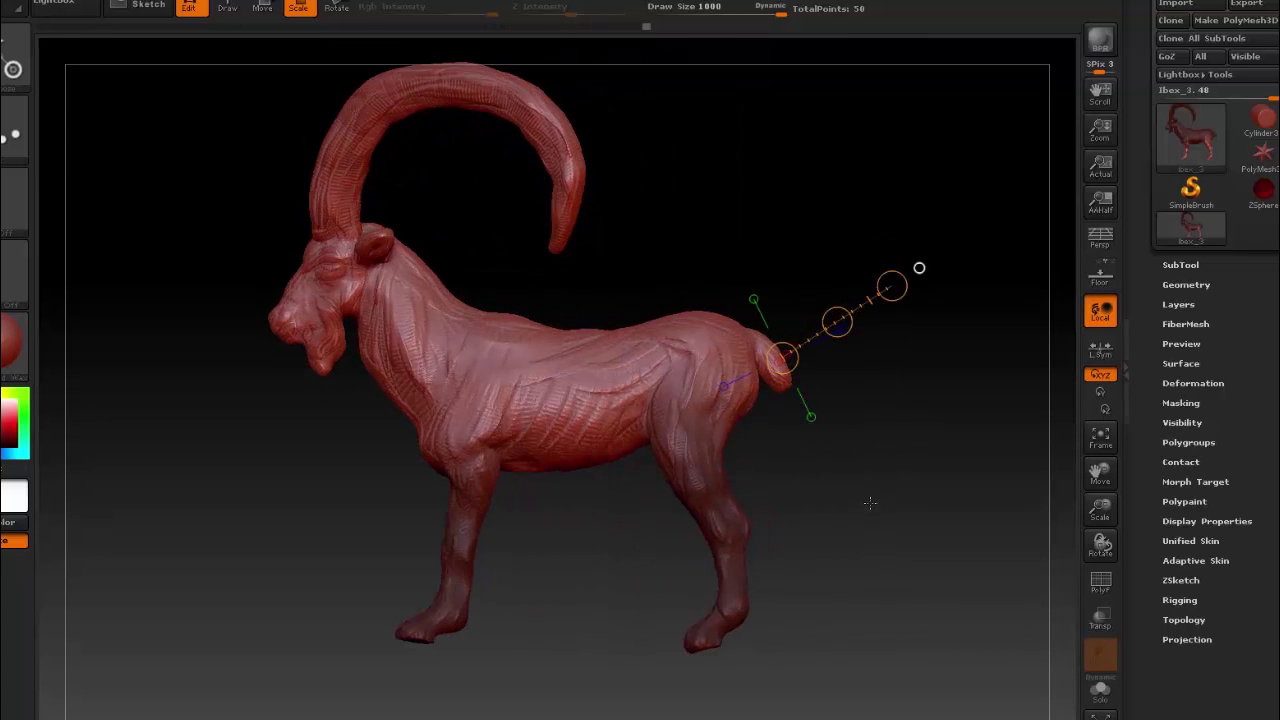
pyautogui.moveTo(860, 328); pyautogui.dragTo(760, 313)
pyautogui.moveTo(724, 387); pyautogui.dragTo(797, 409)
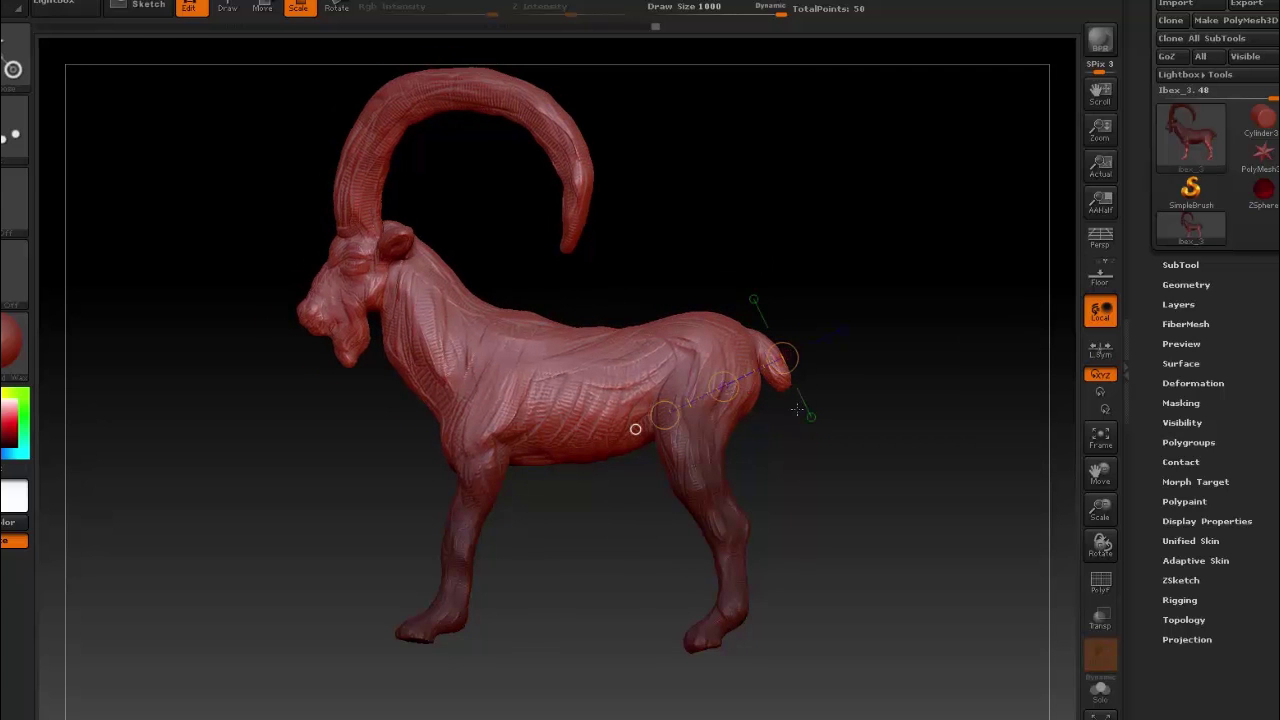
pyautogui.moveTo(929, 286); pyautogui.dragTo(815, 426)
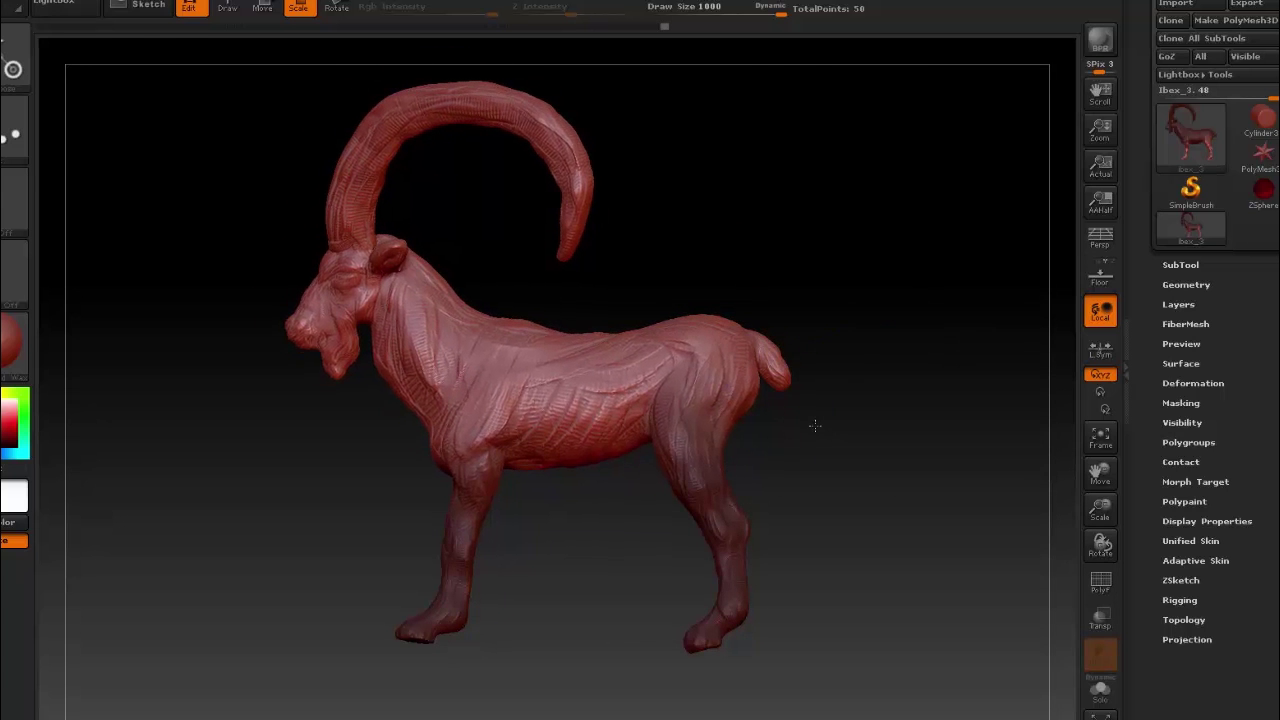
pyautogui.moveTo(808, 558); pyautogui.dragTo(300, 90)
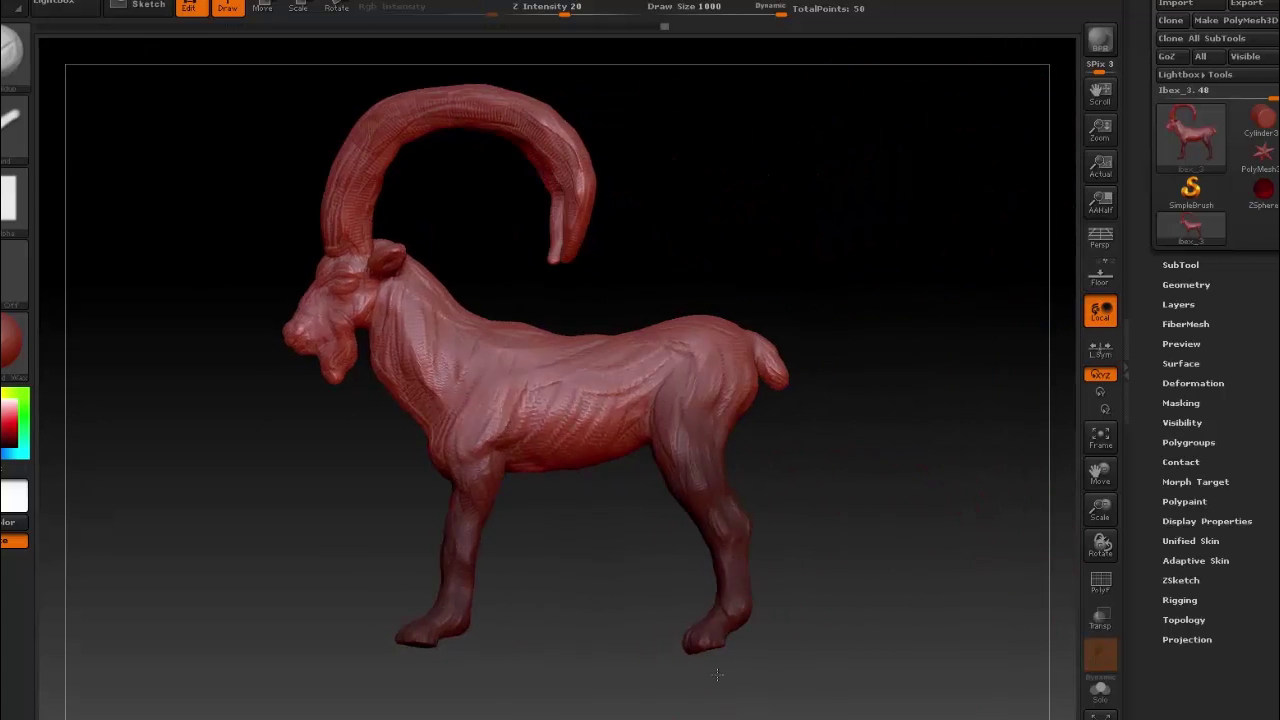
# Step: Rotate the front leg so it stands nearly vertical
pyautogui.press('r')
pyautogui.moveTo(503, 509)
pyautogui.mouseDown()
pyautogui.moveTo(637, 486)
pyautogui.moveTo(500, 537)
pyautogui.moveTo(313, 536)
pyautogui.mouseUp()
pyautogui.moveTo(481, 585); pyautogui.dragTo(537, 547)
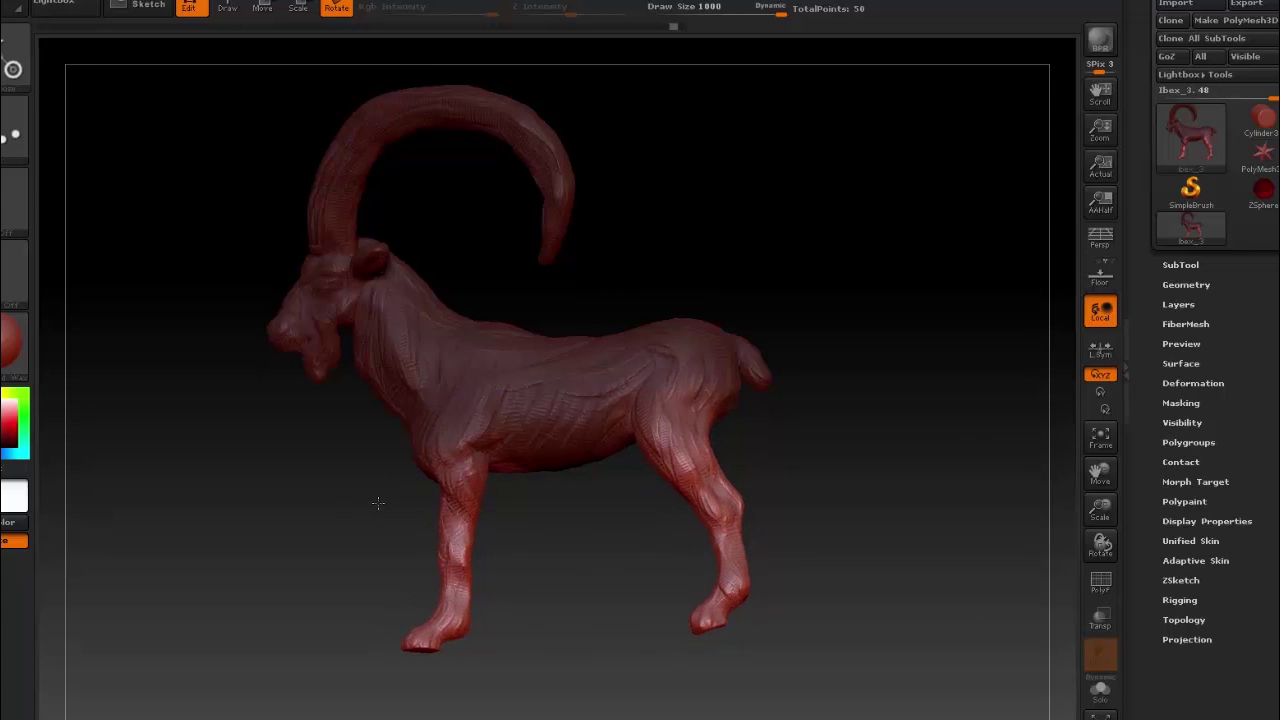
pyautogui.press('space')
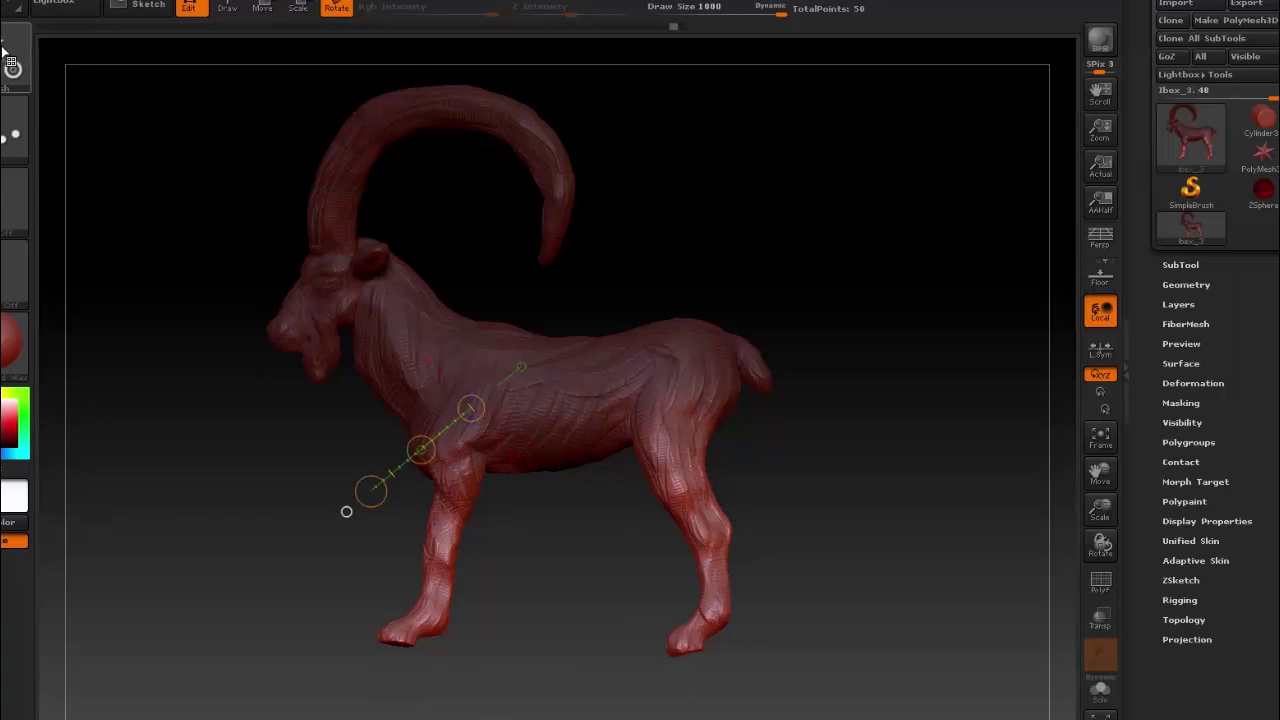
pyautogui.press('q')
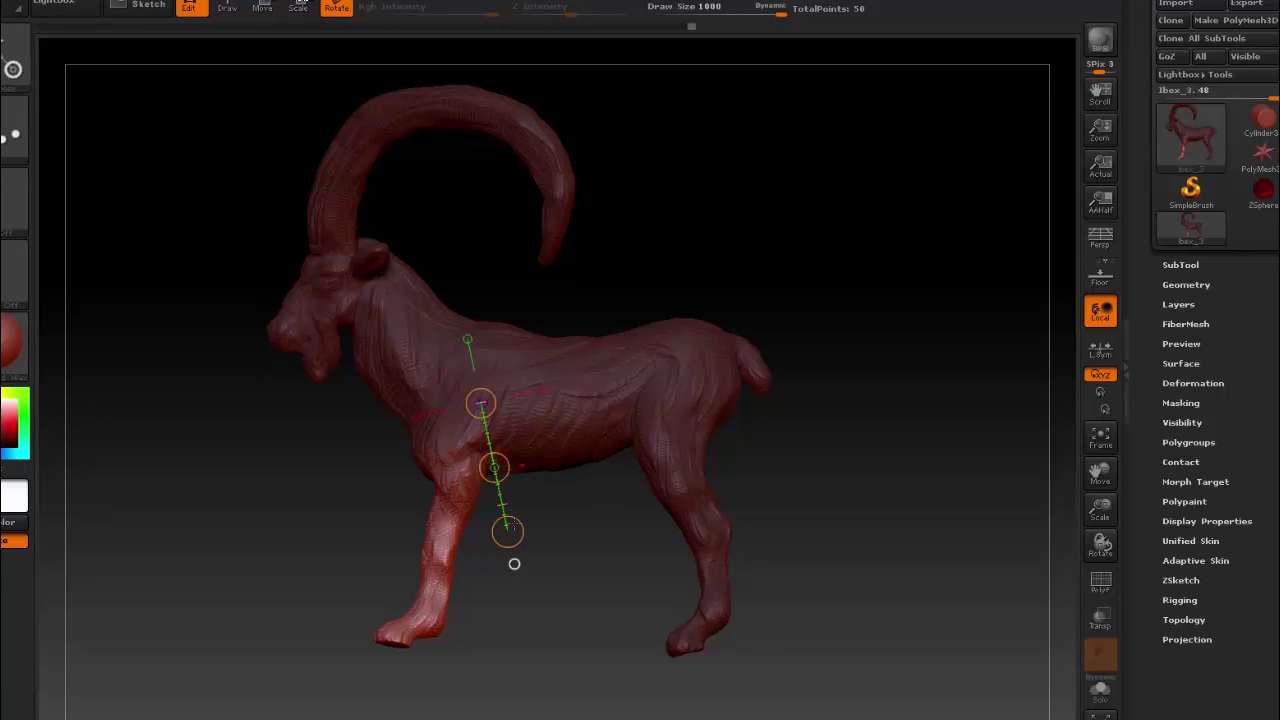
pyautogui.moveTo(507, 531)
pyautogui.mouseDown()
pyautogui.moveTo(872, 516)
pyautogui.moveTo(889, 377)
pyautogui.moveTo(846, 471)
pyautogui.mouseUp()
# Step: Mask the hind leg with a 340 brush, invert the mask, and shift the leg backward
pyautogui.press('b')
pyautogui.press('Escape')
pyautogui.keyDown('ctrl'); pyautogui.moveTo(668, 382); pyautogui.dragTo(733, 609); pyautogui.keyUp('ctrl')
pyautogui.keyDown('ctrl'); pyautogui.moveTo(747, 556); pyautogui.dragTo(800, 597); pyautogui.keyUp('ctrl')
pyautogui.press('q')
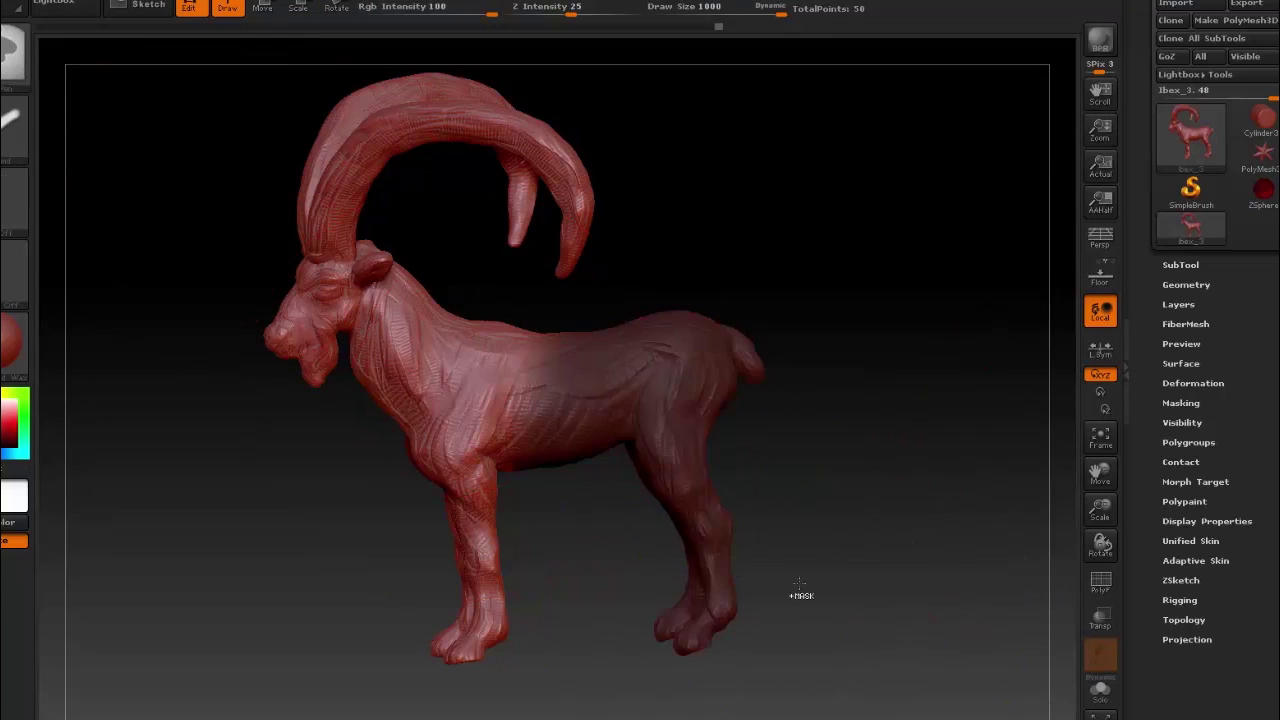
pyautogui.press('space')
pyautogui.moveTo(746, 513); pyautogui.dragTo(693, 513)
pyautogui.keyDown('ctrl'); pyautogui.moveTo(922, 566); pyautogui.dragTo(850, 690); pyautogui.keyUp('ctrl')
pyautogui.hotkey('ctrl', 'z')
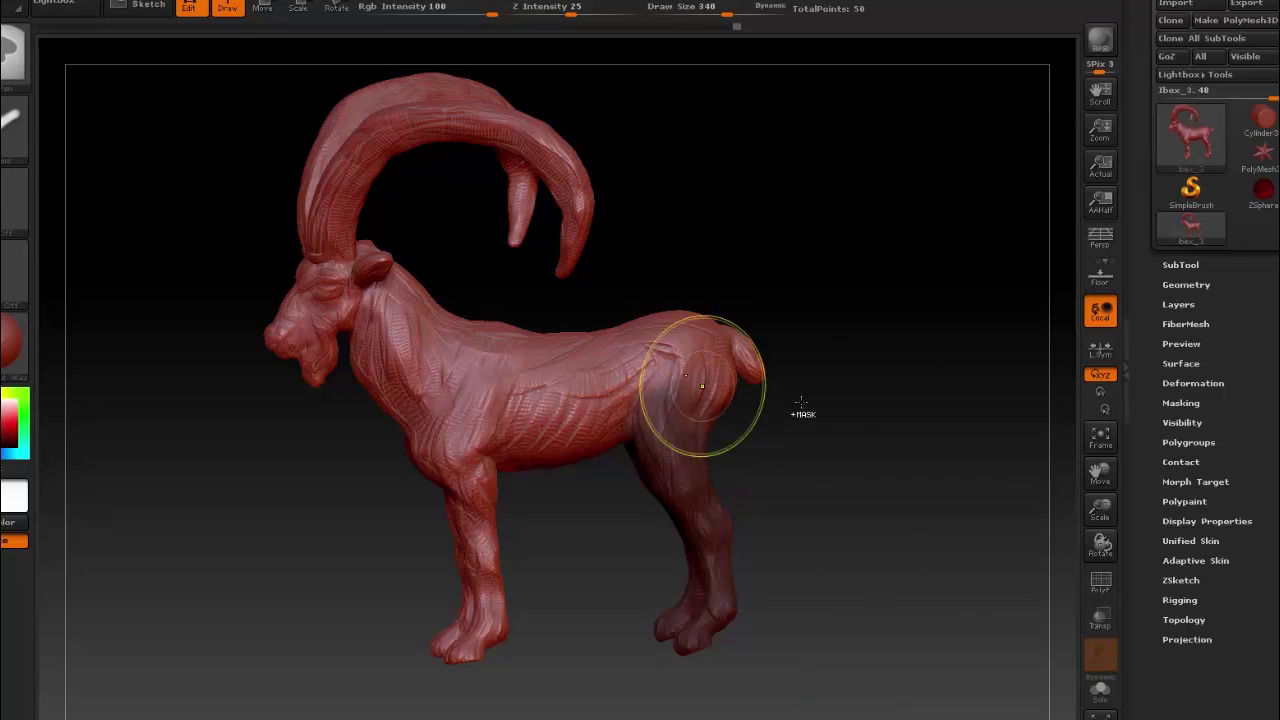
pyautogui.keyDown('ctrl'); pyautogui.click(793, 454); pyautogui.keyUp('ctrl')
pyautogui.press('w')
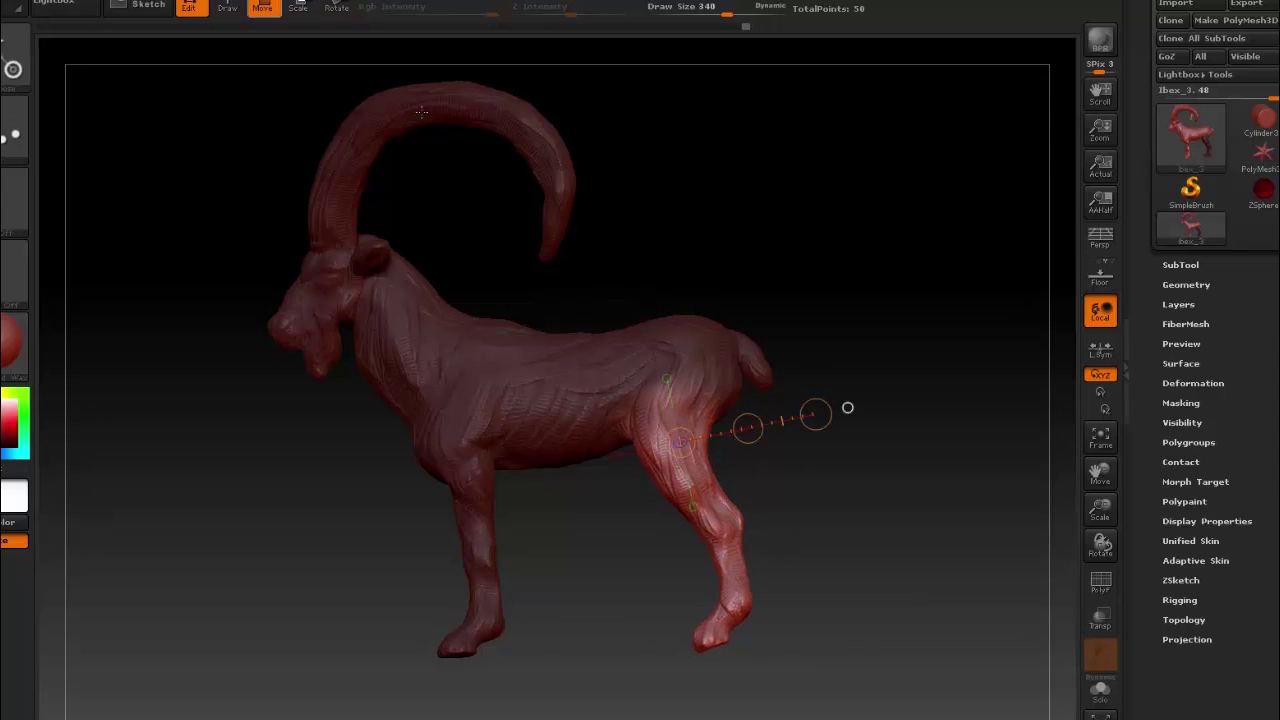
pyautogui.moveTo(817, 414); pyautogui.dragTo(748, 429)
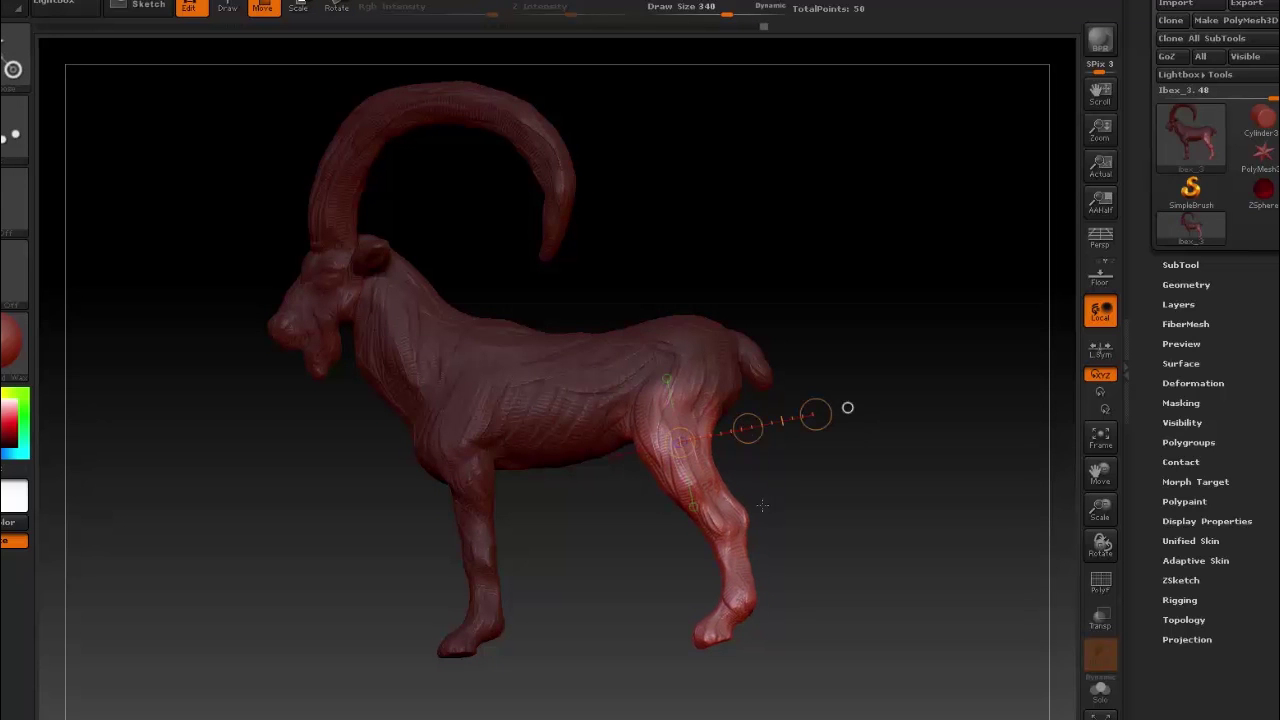
pyautogui.keyDown('ctrl'); pyautogui.click(847, 408); pyautogui.keyUp('ctrl')
pyautogui.press('q')
# Step: Mask and free the lower hind leg, then rotate and move it into place
pyautogui.keyDown('ctrl'); pyautogui.moveTo(725, 650); pyautogui.dragTo(715, 560); pyautogui.keyUp('ctrl')
pyautogui.keyDown('ctrl'); pyautogui.moveTo(790, 690); pyautogui.dragTo(765, 715); pyautogui.keyUp('ctrl')
pyautogui.keyDown('ctrl'); pyautogui.moveTo(725, 650); pyautogui.dragTo(705, 530); pyautogui.keyUp('ctrl')
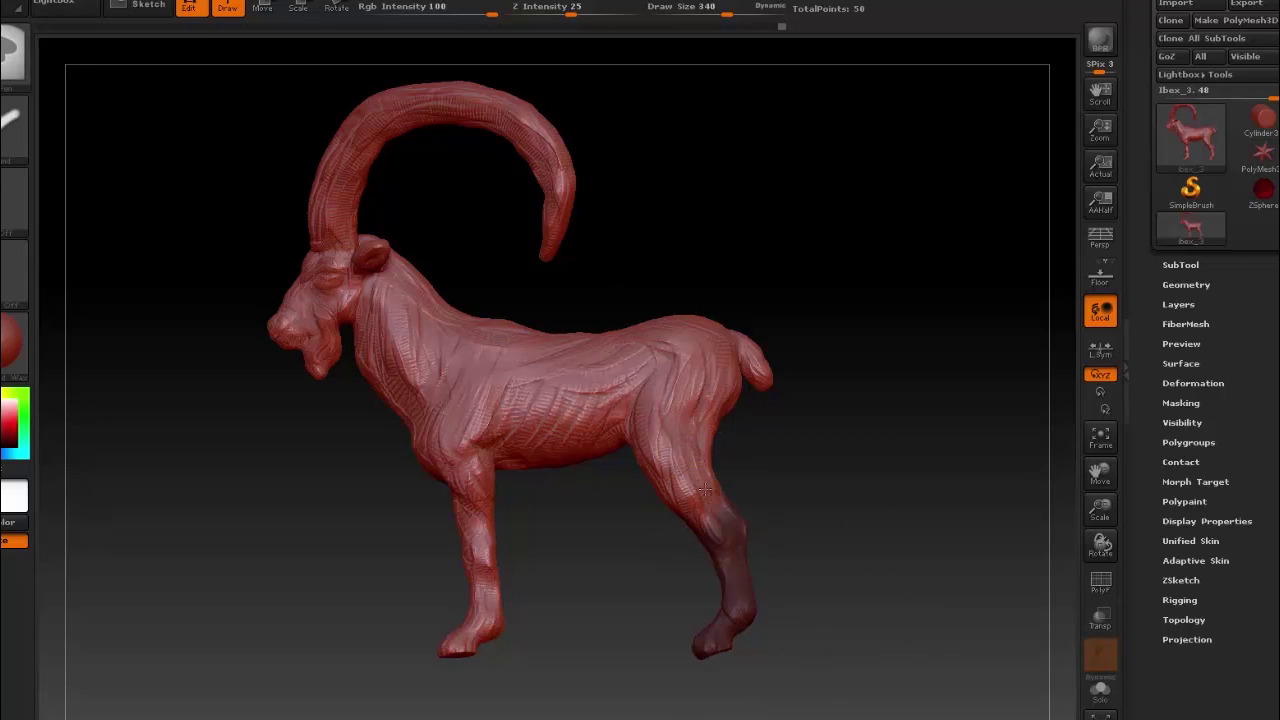
pyautogui.click(12, 50)
pyautogui.click(300, 62)
pyautogui.keyDown('ctrl'); pyautogui.click(330, 55); pyautogui.keyUp('ctrl')
pyautogui.press('r')
pyautogui.moveTo(677, 412)
pyautogui.mouseDown()
pyautogui.moveTo(727, 535)
pyautogui.moveTo(700, 545)
pyautogui.moveTo(740, 560)
pyautogui.mouseUp()
pyautogui.click(264, 6)
pyautogui.moveTo(790, 500)
pyautogui.mouseDown()
pyautogui.moveTo(880, 505)
pyautogui.moveTo(778, 501)
pyautogui.mouseUp()
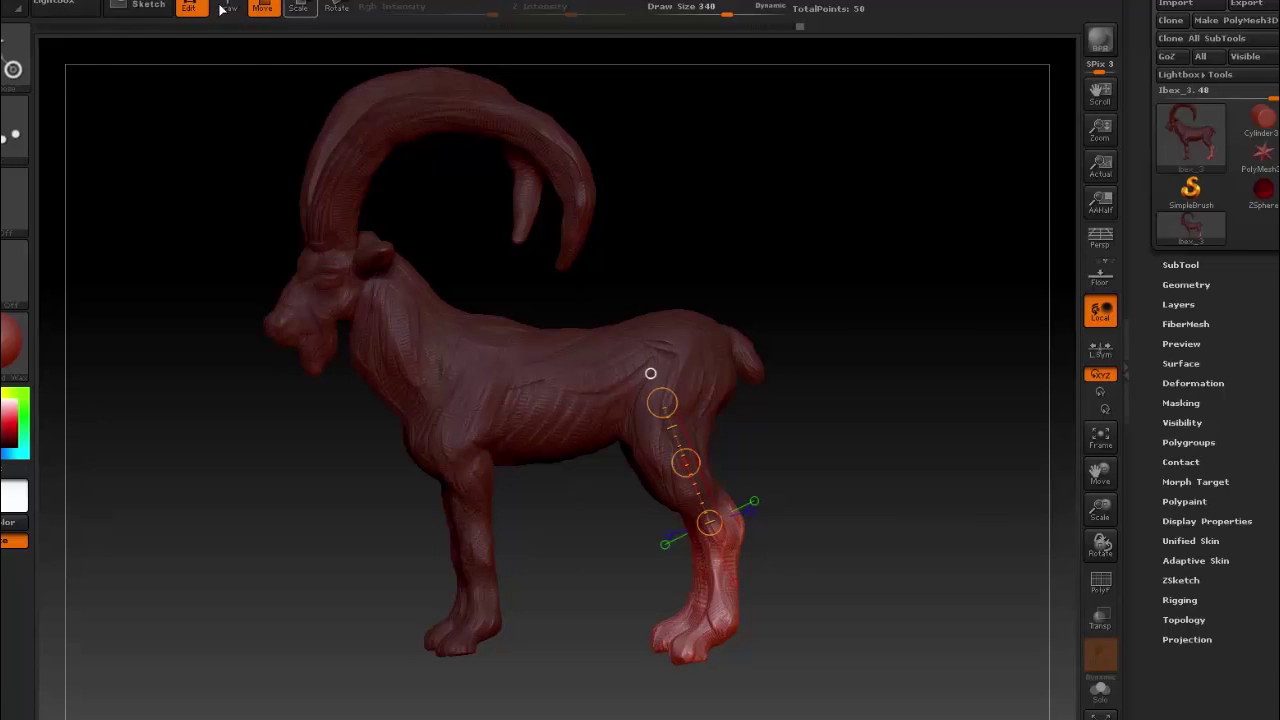
pyautogui.click(225, 6)
pyautogui.keyDown('ctrl'); pyautogui.click(880, 480); pyautogui.keyUp('ctrl')
pyautogui.moveTo(880, 480)
pyautogui.mouseDown()
pyautogui.moveTo(800, 520)
pyautogui.moveTo(813, 556)
pyautogui.moveTo(760, 450)
pyautogui.mouseUp()
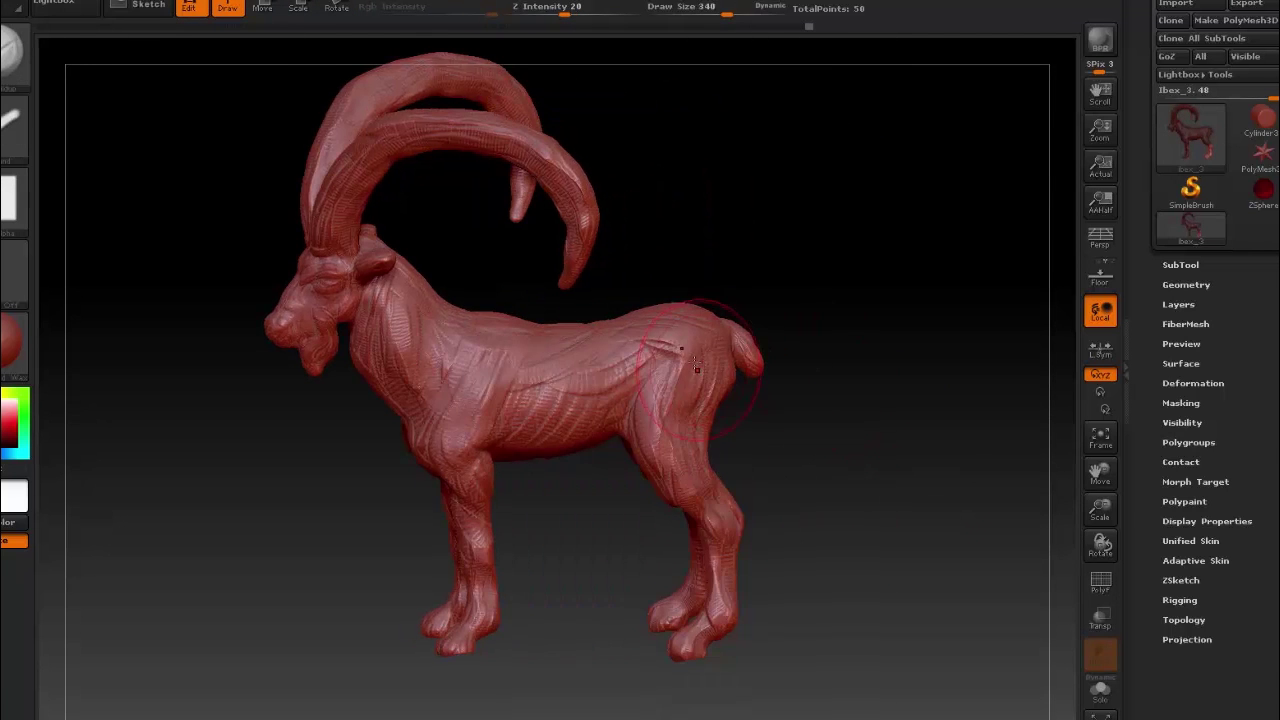
# Step: Sculpt the haunch muscles from rear, rear three-quarter and side views
pyautogui.moveTo(851, 366); pyautogui.dragTo(742, 452)
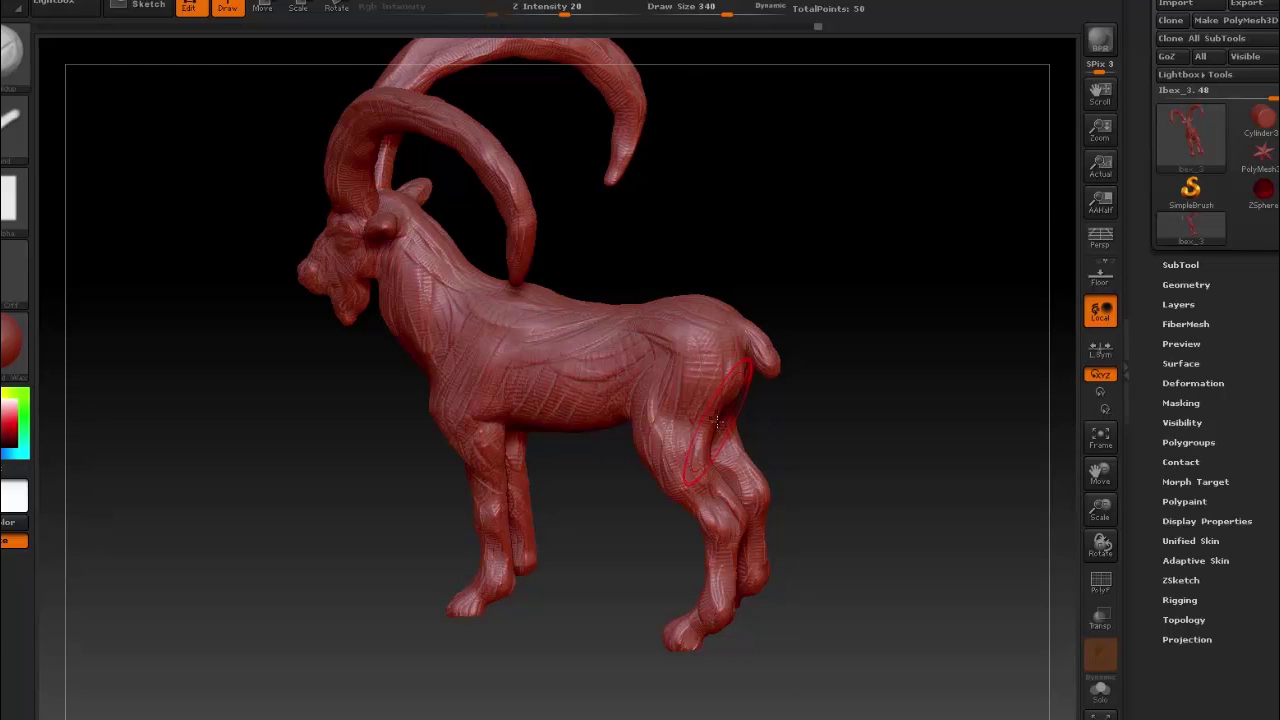
pyautogui.moveTo(560, 457)
pyautogui.keyDown('alt'); pyautogui.mouseDown()
pyautogui.moveTo(520, 420)
pyautogui.moveTo(430, 460)
pyautogui.mouseUp(); pyautogui.keyUp('alt')
pyautogui.moveTo(428, 458); pyautogui.dragTo(612, 362, button='right')
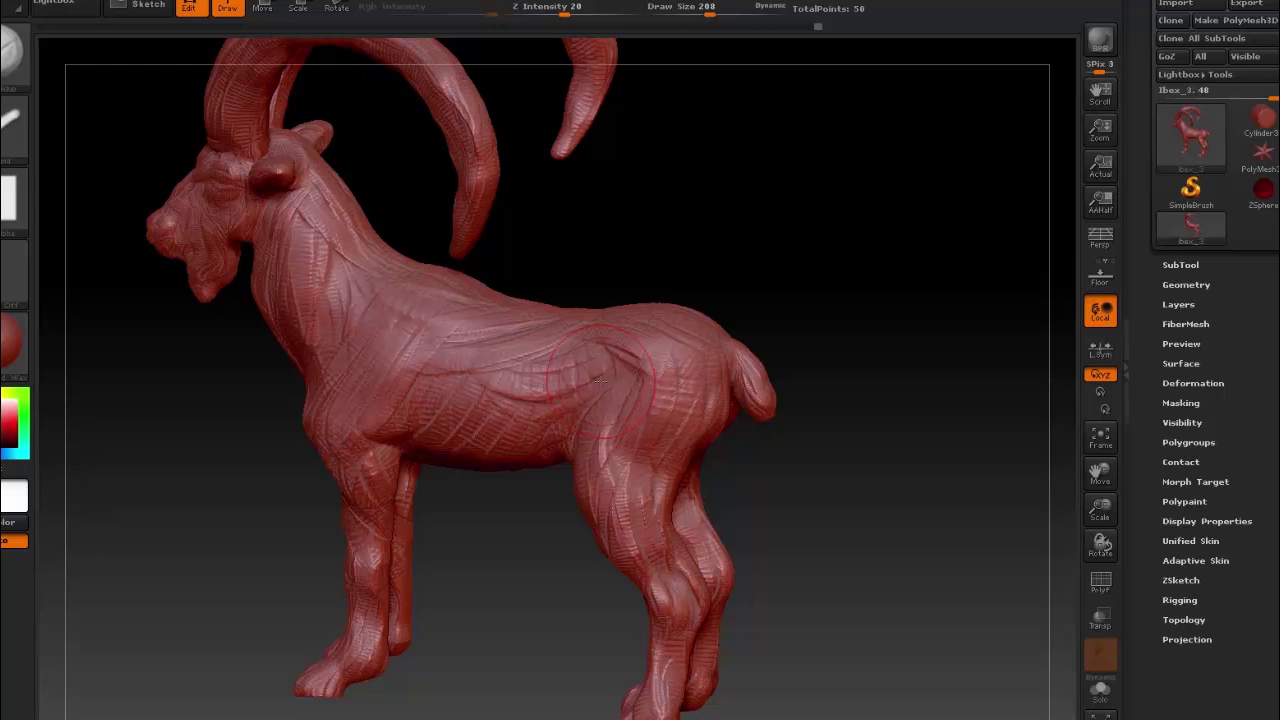
pyautogui.moveTo(841, 510); pyautogui.dragTo(1040, 90)
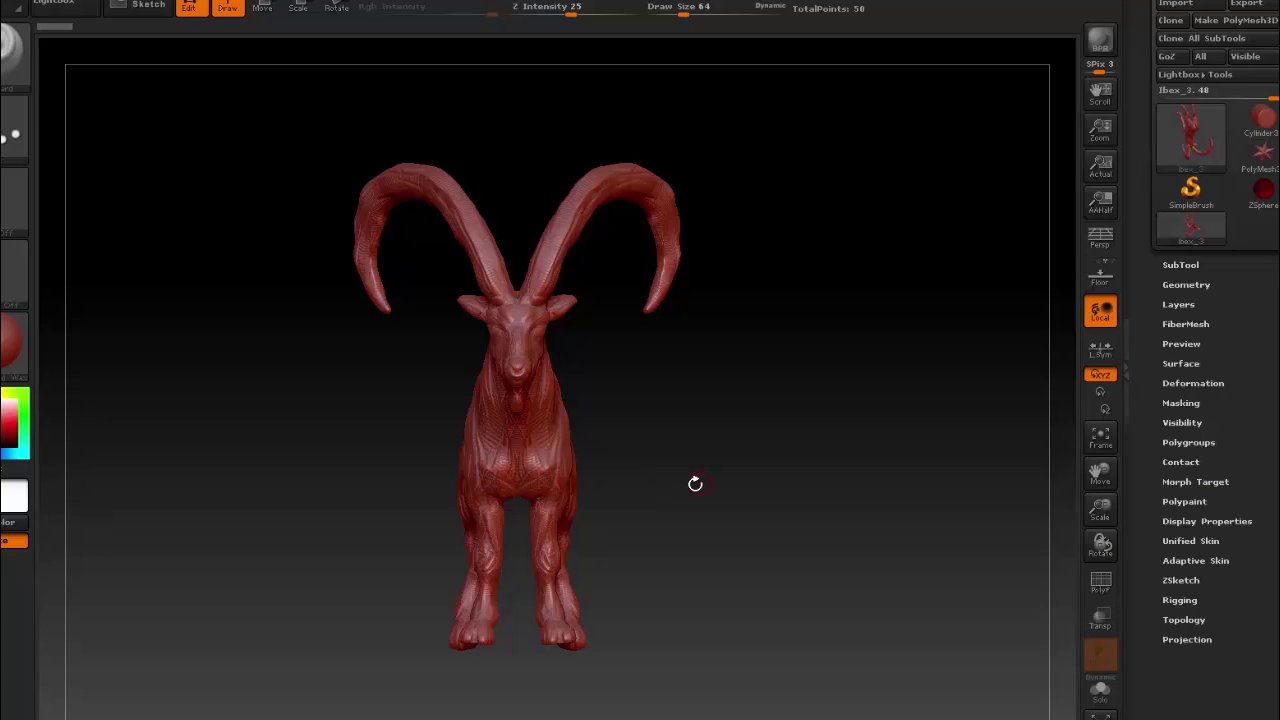
# Step: Set the brush to Draw Size 304, mask the head and neck, and invert the mask
pyautogui.moveTo(704, 452)
pyautogui.mouseDown()
pyautogui.moveTo(774, 451)
pyautogui.moveTo(794, 474)
pyautogui.moveTo(317, 326)
pyautogui.moveTo(400, 260)
pyautogui.moveTo(553, 318)
pyautogui.moveTo(530, 300)
pyautogui.mouseUp()
pyautogui.press('space')
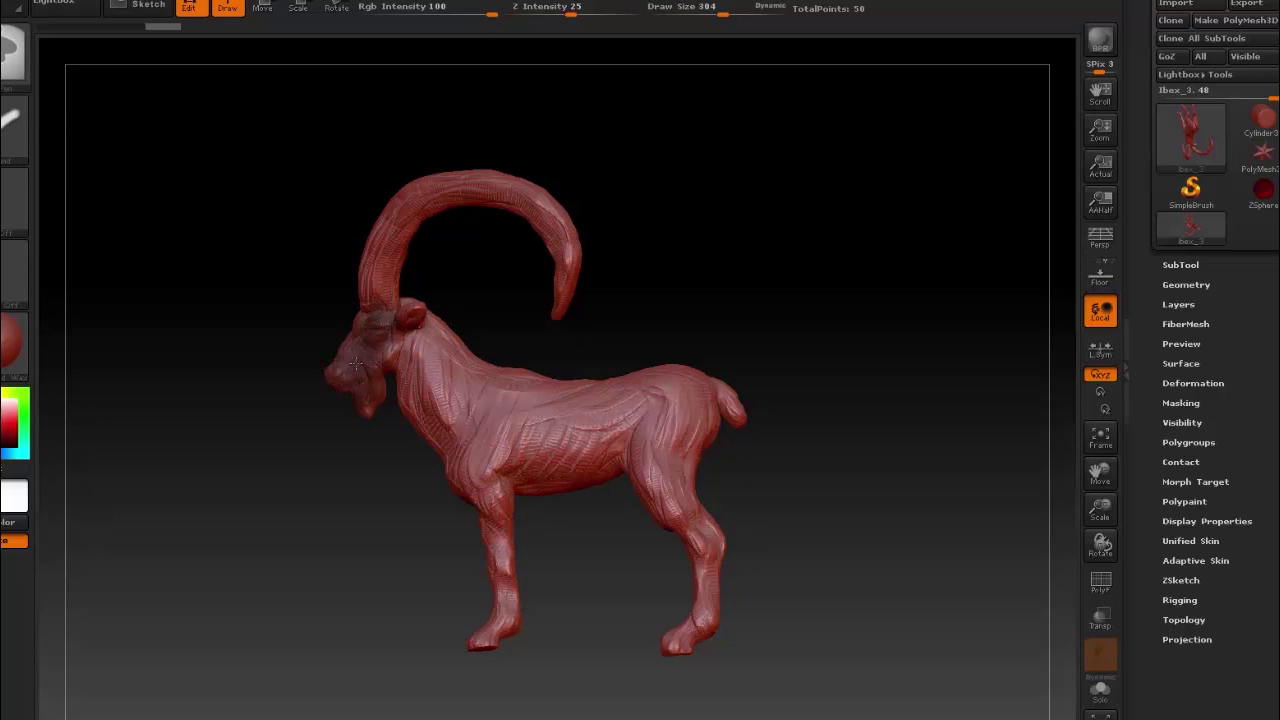
pyautogui.keyDown('ctrl'); pyautogui.moveTo(350, 340); pyautogui.dragTo(390, 368); pyautogui.keyUp('ctrl')
pyautogui.keyDown('ctrl'); pyautogui.click(543, 343); pyautogui.keyUp('ctrl')
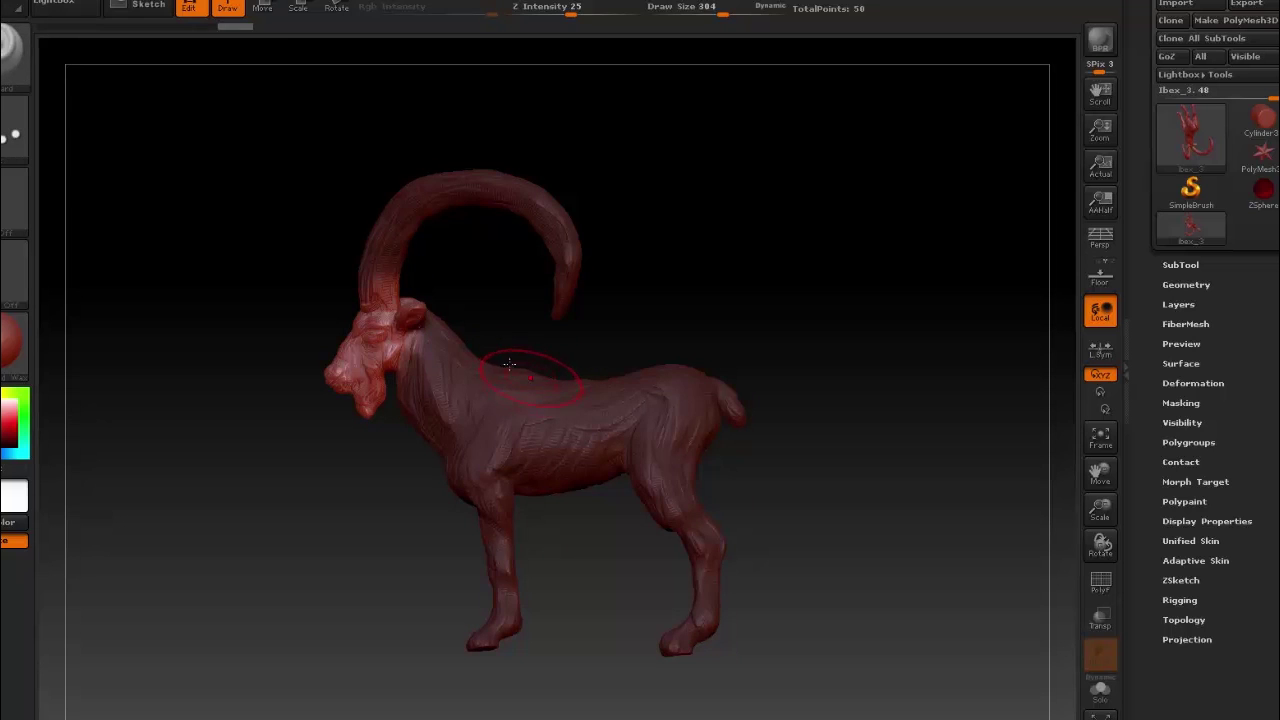
pyautogui.press('e')
# Step: Scale the head and horns along a Transpose action line drawn from the head
pyautogui.moveTo(230, 250); pyautogui.dragTo(277, 243)
pyautogui.moveTo(371, 314); pyautogui.dragTo(549, 277)
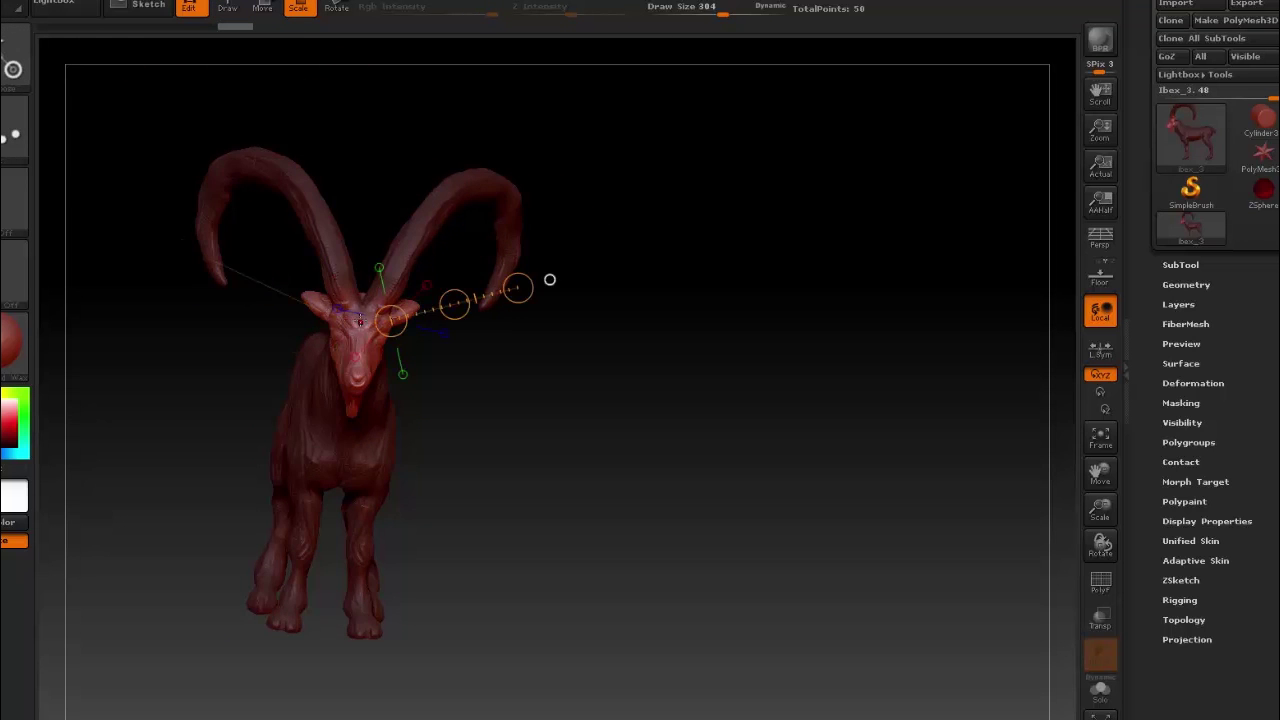
pyautogui.moveTo(300, 280); pyautogui.dragTo(205, 279)
pyautogui.moveTo(369, 322); pyautogui.dragTo(473, 227)
pyautogui.moveTo(520, 300)
pyautogui.mouseDown()
pyautogui.moveTo(538, 316)
pyautogui.moveTo(652, 317)
pyautogui.moveTo(594, 371)
pyautogui.moveTo(560, 330)
pyautogui.mouseUp()
pyautogui.press('b')
pyautogui.click(90, 72)
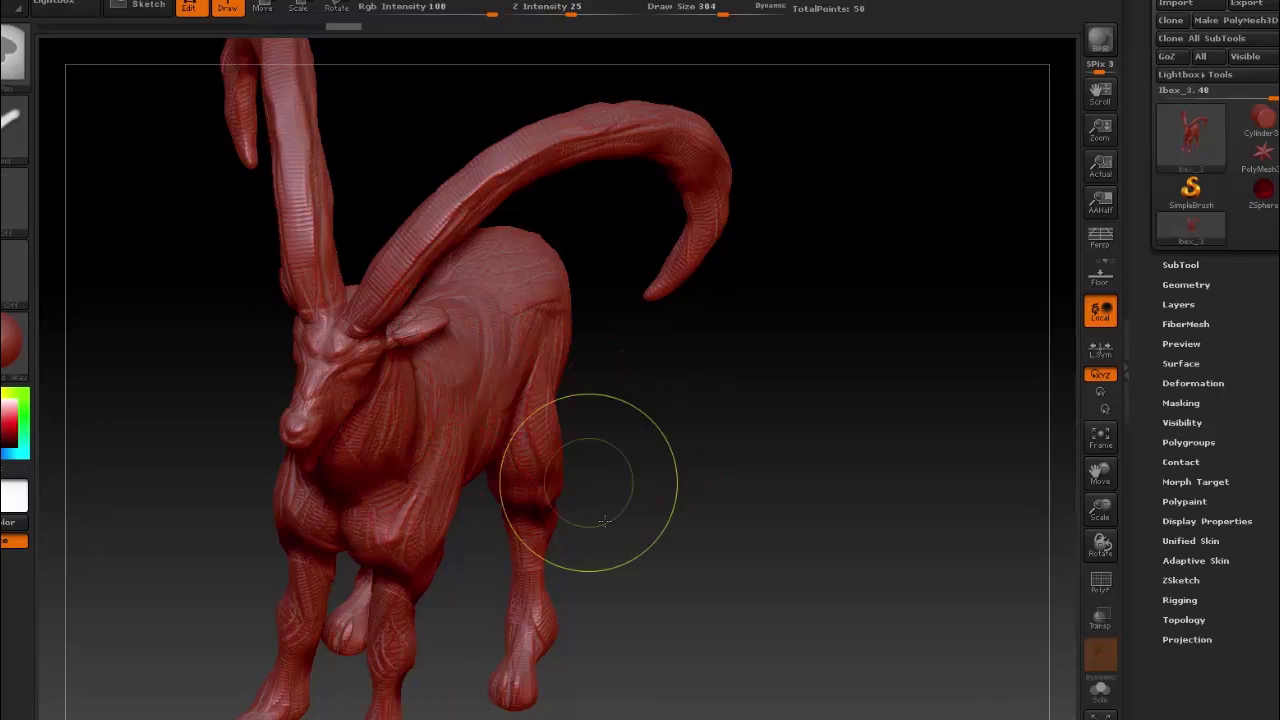
# Step: Zoom in on the head and horns with the brush reduced to Draw Size 65
pyautogui.keyDown('alt'); pyautogui.moveTo(586, 466); pyautogui.dragTo(529, 400); pyautogui.keyUp('alt')
pyautogui.press('space')
pyautogui.moveTo(610, 523); pyautogui.dragTo(510, 523)
pyautogui.moveTo(418, 519); pyautogui.dragTo(263, 437, button='right')
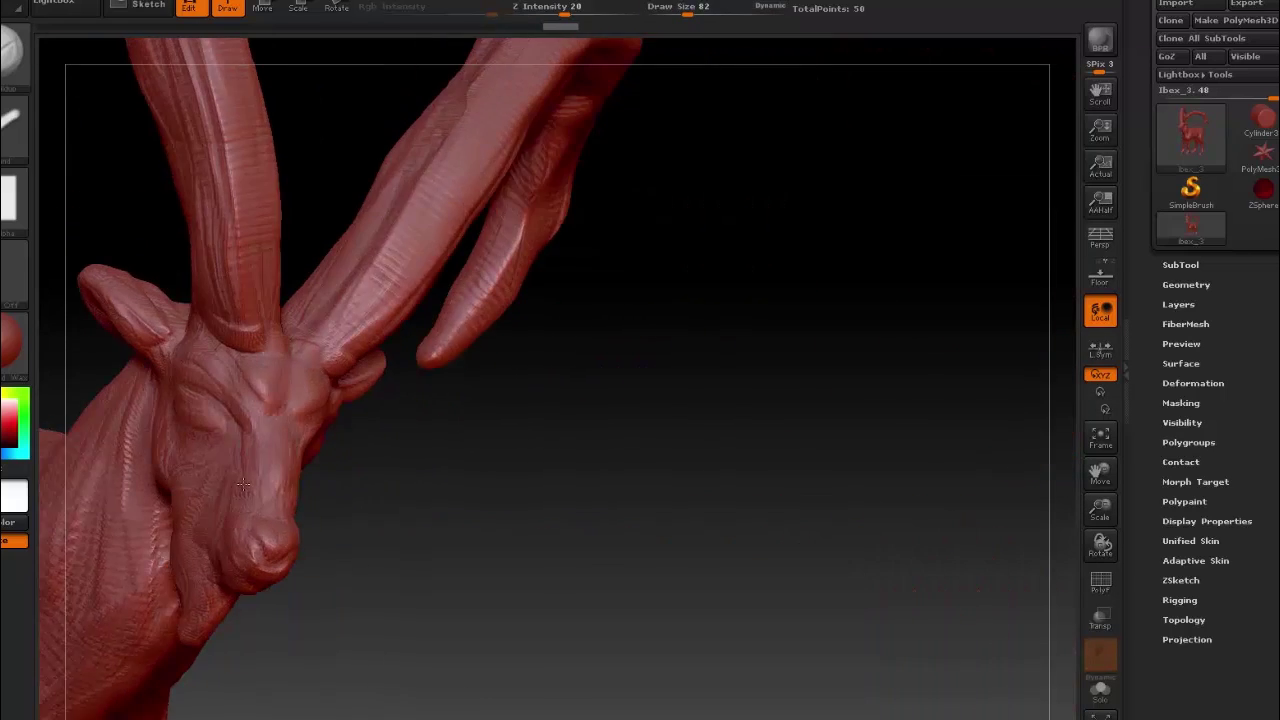
pyautogui.moveTo(243, 485)
pyautogui.mouseDown(button='right')
pyautogui.moveTo(238, 438)
pyautogui.moveTo(331, 500)
pyautogui.moveTo(285, 427)
pyautogui.mouseUp(button='right')
pyautogui.moveTo(489, 395)
pyautogui.mouseDown(button='right')
pyautogui.moveTo(587, 378)
pyautogui.moveTo(569, 406)
pyautogui.moveTo(298, 432)
pyautogui.moveTo(289, 391)
pyautogui.mouseUp(button='right')
pyautogui.moveTo(406, 461)
pyautogui.mouseDown(button='right')
pyautogui.moveTo(457, 457)
pyautogui.moveTo(390, 377)
pyautogui.moveTo(395, 387)
pyautogui.mouseUp(button='right')
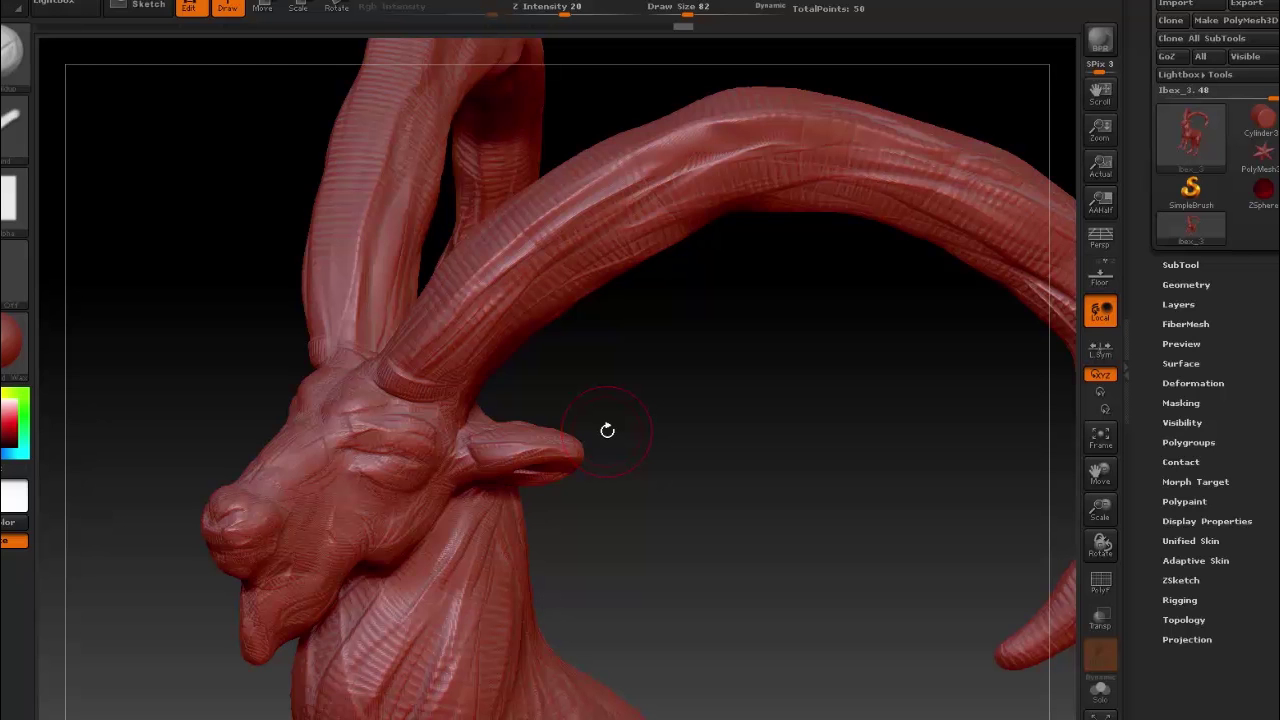
# Step: Sculpt a brow ridge above the eye, a cheek stroke, and a groove along the upper horn
pyautogui.moveTo(386, 424); pyautogui.dragTo(428, 432)
pyautogui.moveTo(345, 415); pyautogui.dragTo(399, 558, button='right')
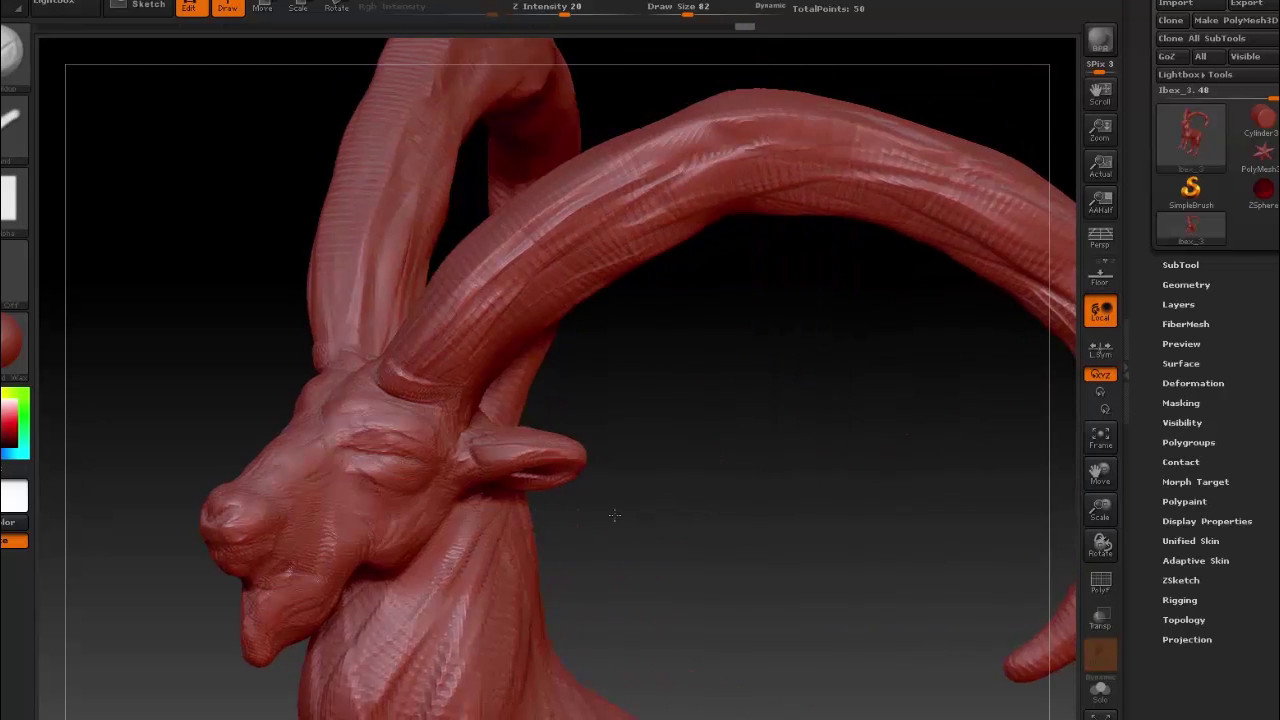
pyautogui.moveTo(301, 563); pyautogui.dragTo(309, 549)
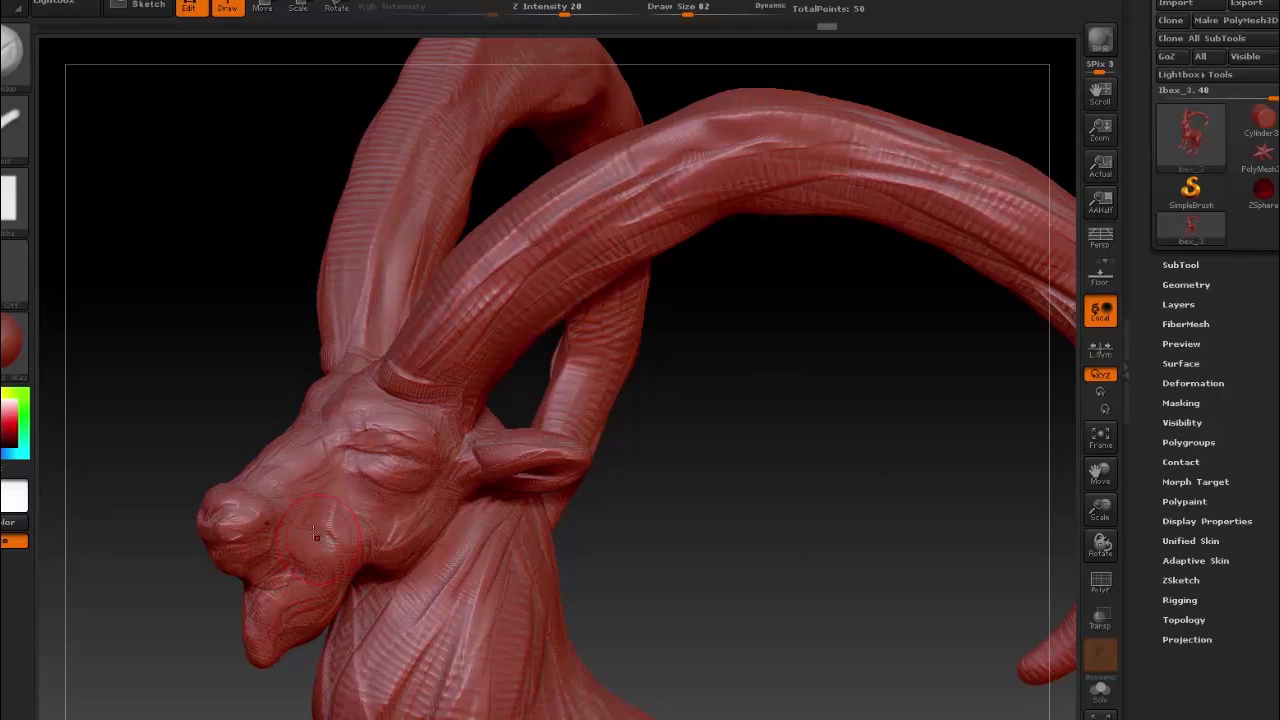
pyautogui.moveTo(640, 517); pyautogui.dragTo(767, 192)
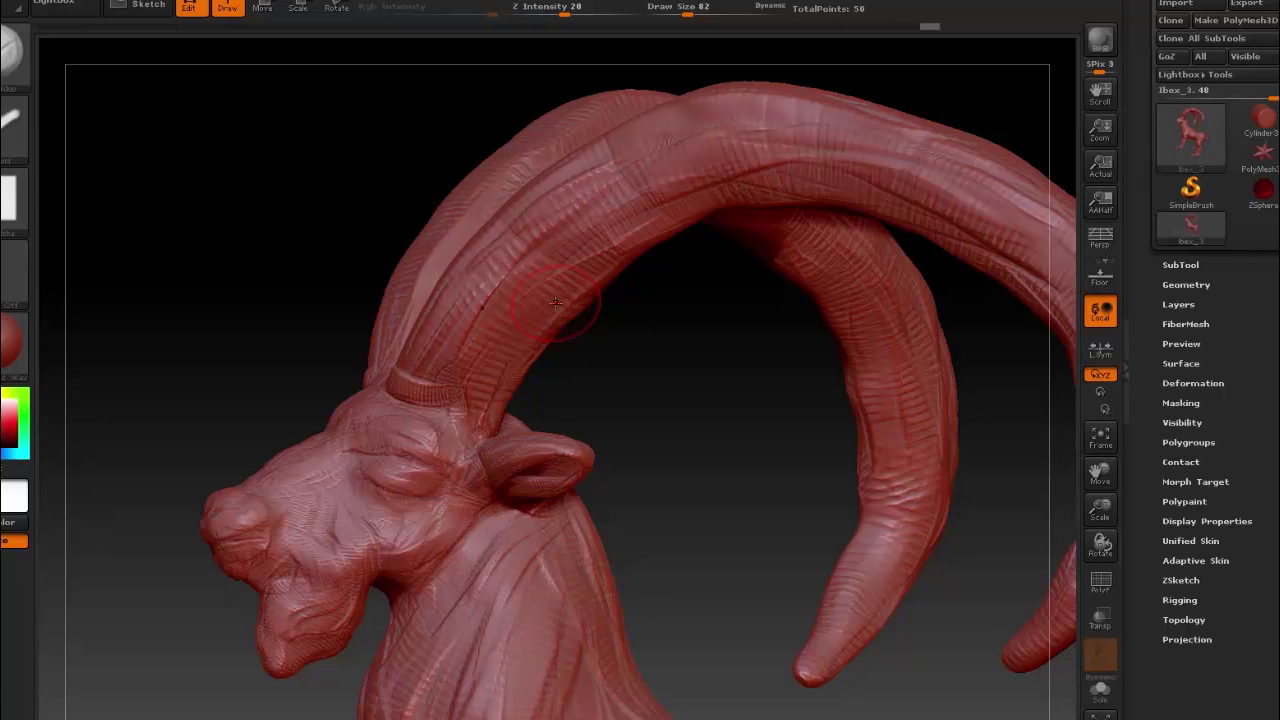
pyautogui.moveTo(719, 469); pyautogui.dragTo(463, 281)
pyautogui.moveTo(548, 245); pyautogui.dragTo(985, 505)
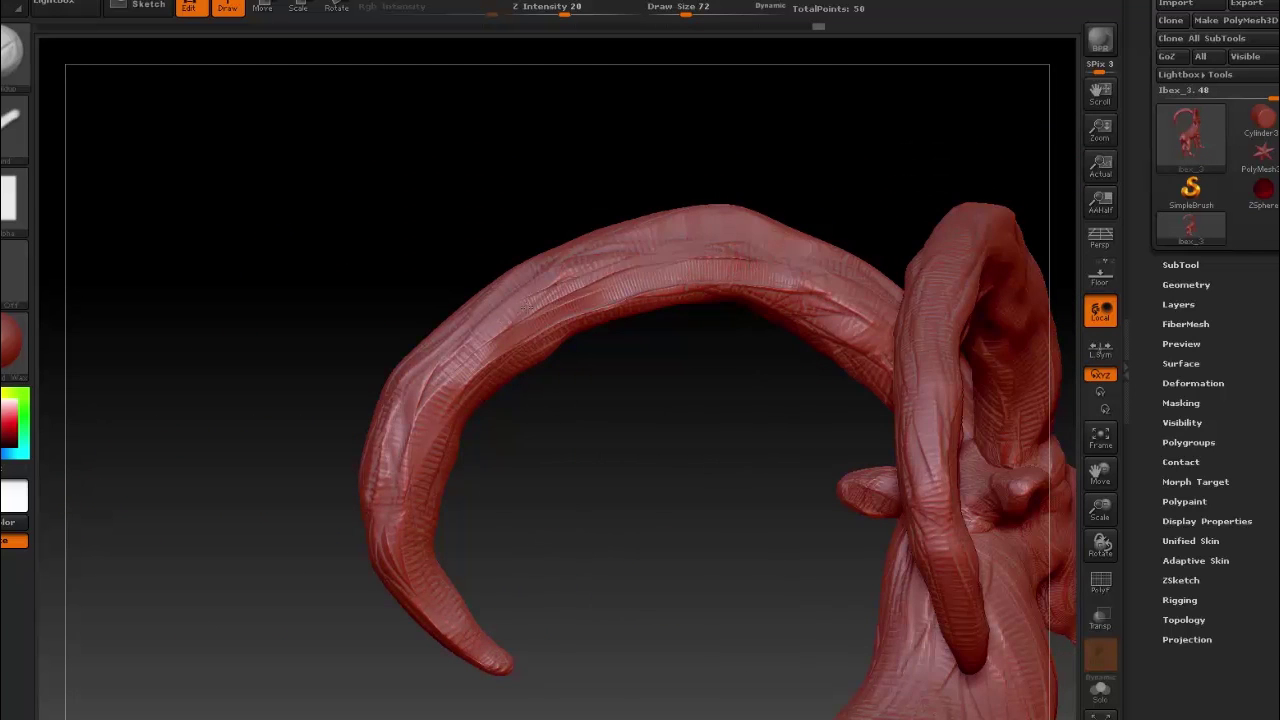
# Step: Orbit around both horns and carve initial detail into a horn at brush size 100
pyautogui.moveTo(690, 320)
pyautogui.mouseDown()
pyautogui.moveTo(727, 328)
pyautogui.moveTo(620, 340)
pyautogui.mouseUp()
pyautogui.moveTo(700, 251)
pyautogui.mouseDown()
pyautogui.moveTo(641, 367)
pyautogui.moveTo(823, 311)
pyautogui.moveTo(700, 370)
pyautogui.mouseUp()
pyautogui.press('space')
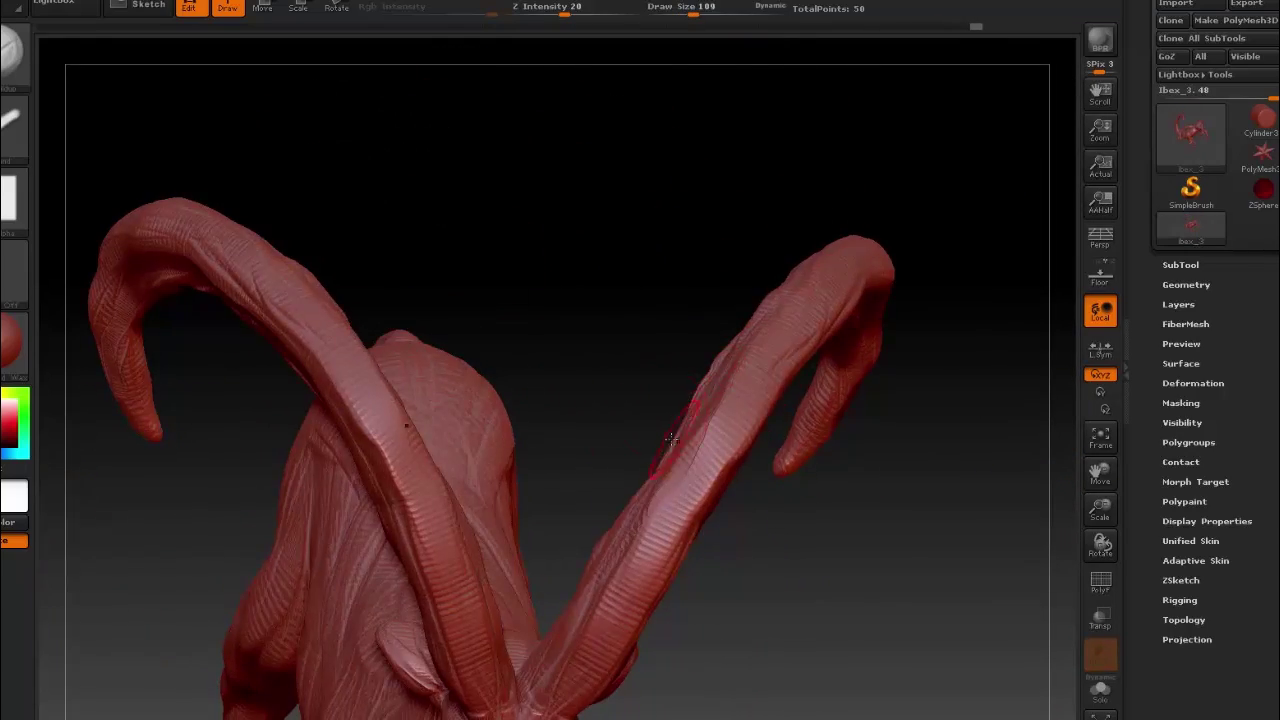
pyautogui.moveTo(671, 439); pyautogui.dragTo(711, 347)
pyautogui.moveTo(813, 403); pyautogui.dragTo(768, 375)
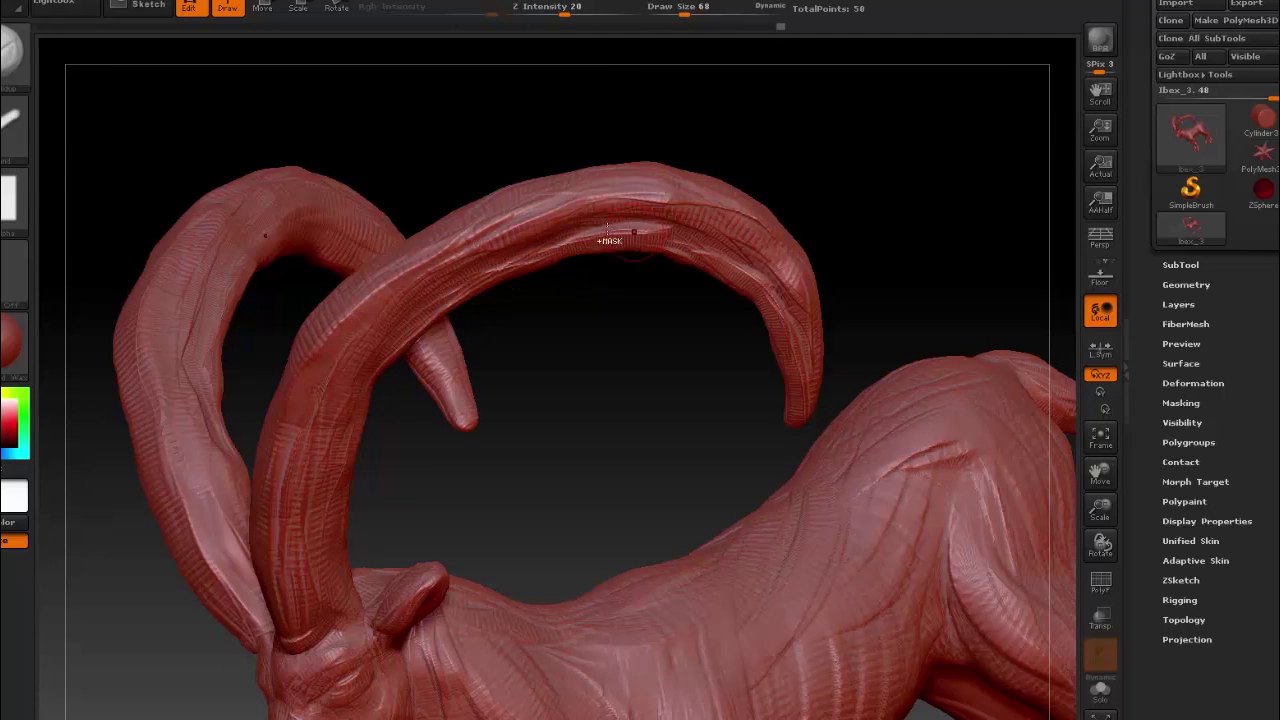
pyautogui.moveTo(589, 236)
pyautogui.mouseDown()
pyautogui.moveTo(809, 206)
pyautogui.moveTo(560, 305)
pyautogui.mouseUp()
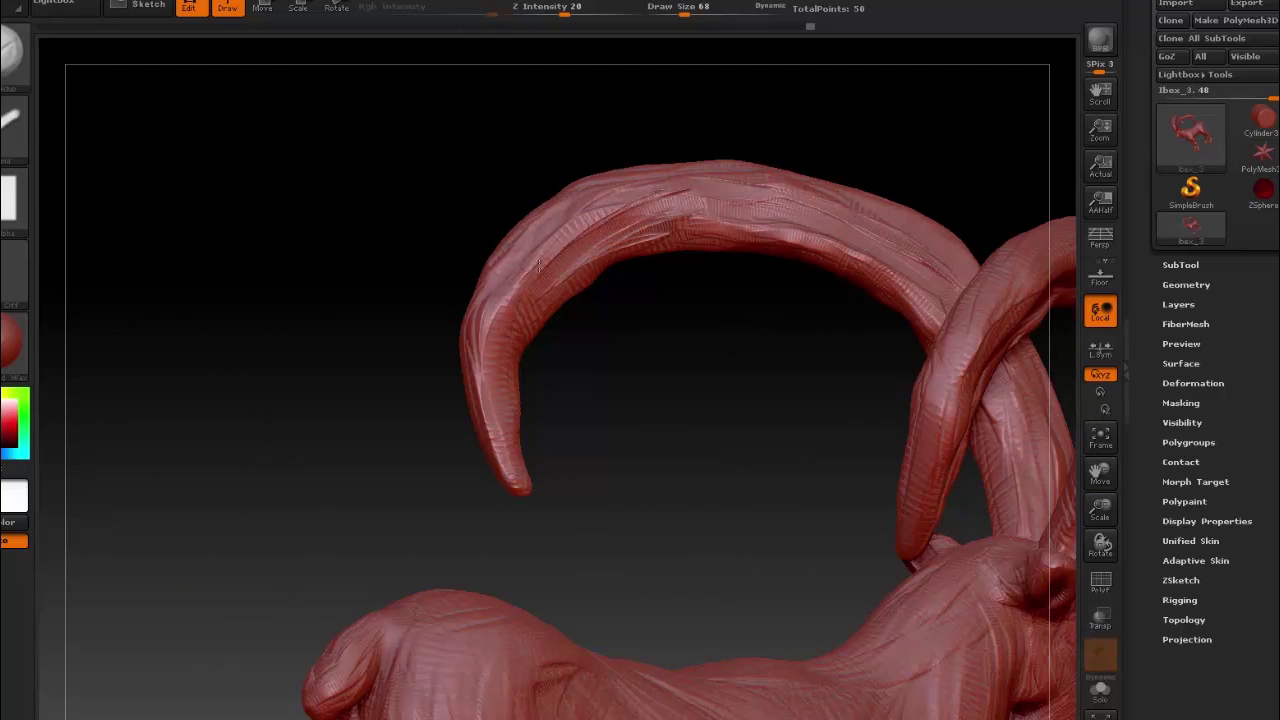
pyautogui.moveTo(494, 388); pyautogui.dragTo(506, 395)
# Step: Sculpt and strengthen ridges along the upper horn
pyautogui.moveTo(668, 330)
pyautogui.mouseDown()
pyautogui.moveTo(680, 371)
pyautogui.moveTo(763, 354)
pyautogui.moveTo(634, 251)
pyautogui.moveTo(519, 486)
pyautogui.moveTo(440, 300)
pyautogui.mouseUp()
pyautogui.moveTo(330, 305); pyautogui.dragTo(470, 298)
pyautogui.moveTo(290, 320); pyautogui.dragTo(480, 300)
pyautogui.moveTo(480, 420)
pyautogui.mouseDown()
pyautogui.moveTo(417, 294)
pyautogui.moveTo(280, 322)
pyautogui.moveTo(232, 355)
pyautogui.mouseUp()
pyautogui.moveTo(480, 450); pyautogui.dragTo(560, 400)
pyautogui.moveTo(290, 440)
pyautogui.mouseDown()
pyautogui.moveTo(413, 404)
pyautogui.moveTo(829, 203)
pyautogui.moveTo(480, 474)
pyautogui.moveTo(765, 491)
pyautogui.moveTo(714, 486)
pyautogui.moveTo(789, 485)
pyautogui.moveTo(622, 452)
pyautogui.moveTo(410, 285)
pyautogui.moveTo(430, 370)
pyautogui.moveTo(335, 293)
pyautogui.moveTo(811, 474)
pyautogui.moveTo(829, 511)
pyautogui.moveTo(703, 529)
pyautogui.moveTo(517, 306)
pyautogui.mouseUp()
pyautogui.press('space')
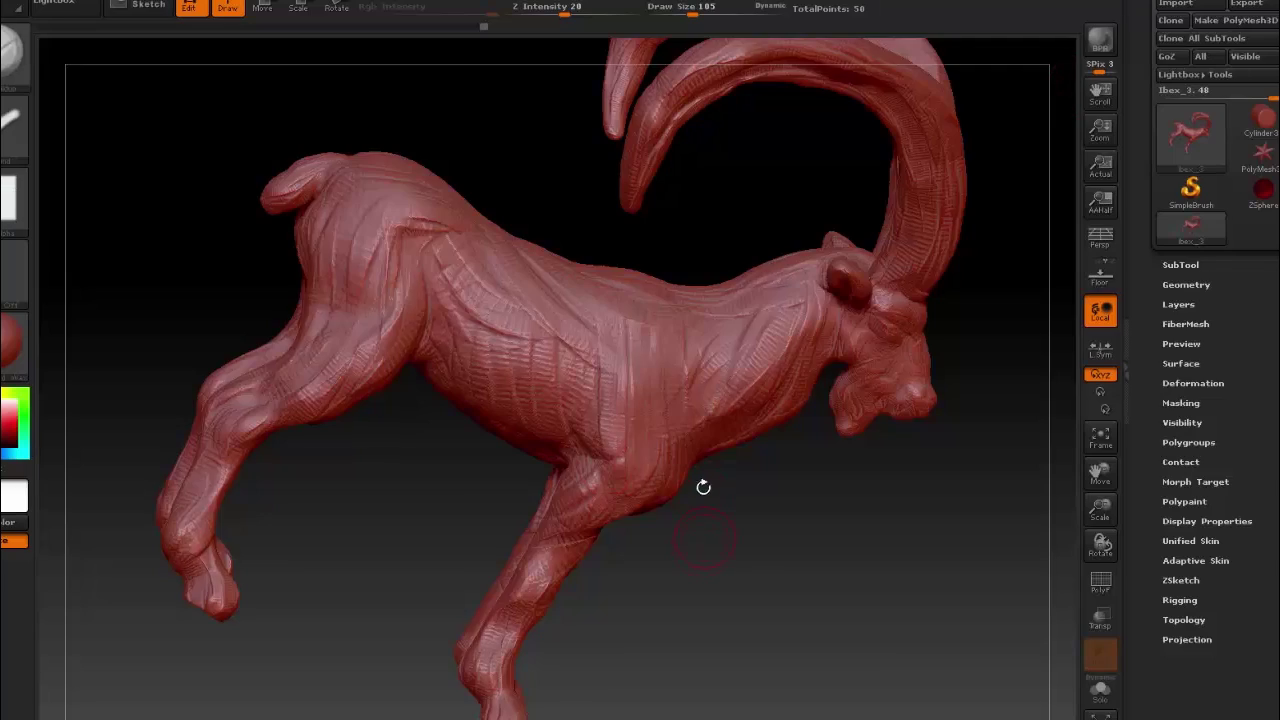
pyautogui.moveTo(703, 486)
pyautogui.mouseDown()
pyautogui.moveTo(809, 518)
pyautogui.moveTo(766, 651)
pyautogui.moveTo(706, 425)
pyautogui.mouseUp()
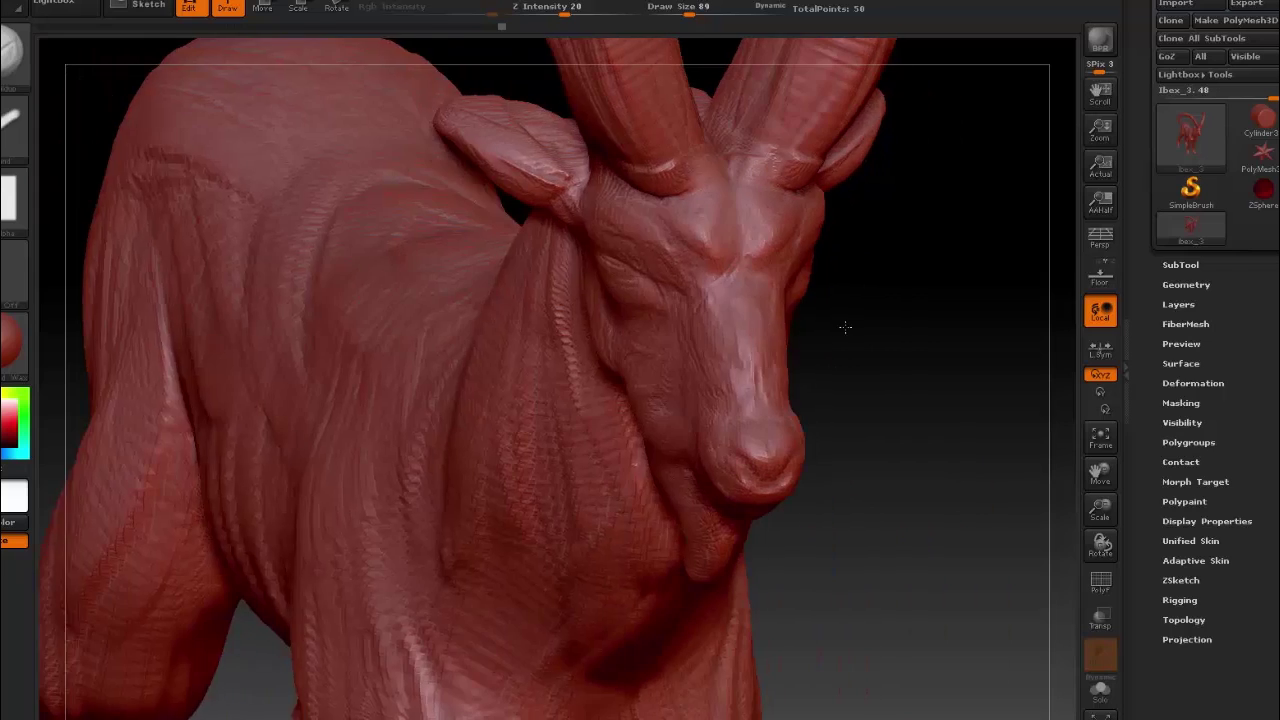
# Step: Turn to a frontal head view and resize the brush from 68 down to 20
pyautogui.moveTo(640, 240); pyautogui.dragTo(680, 230)
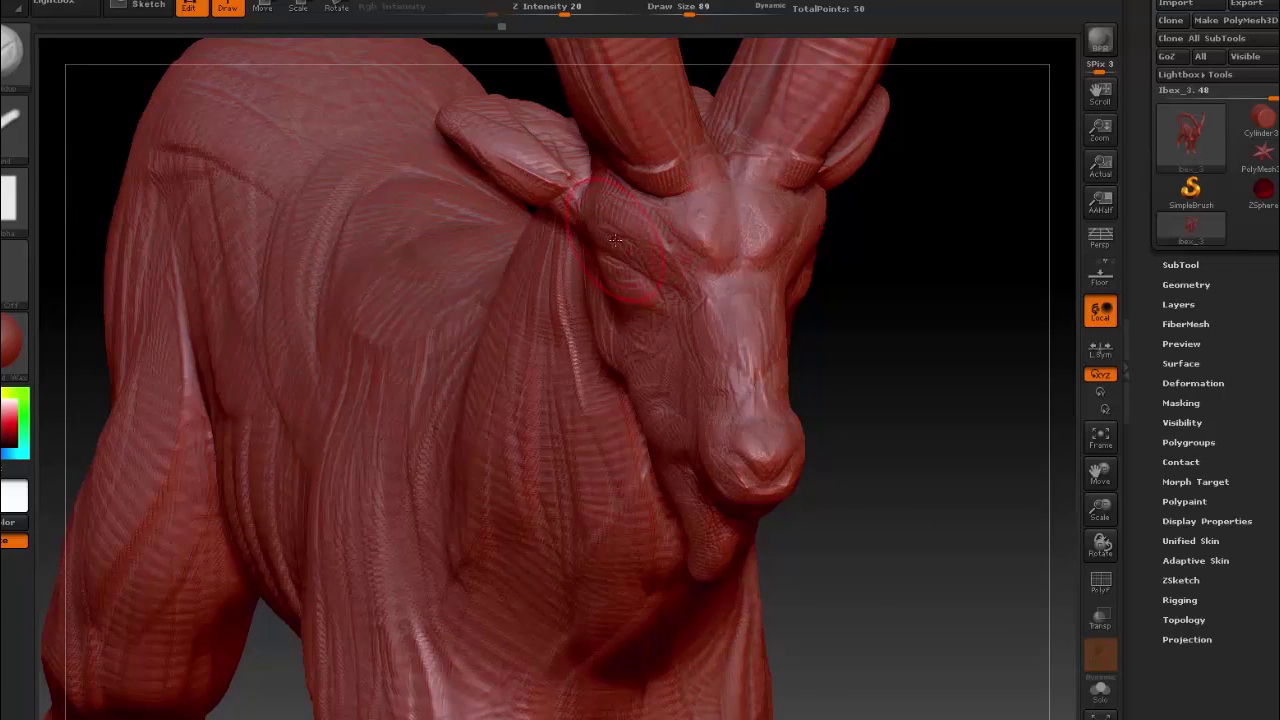
pyautogui.moveTo(597, 230); pyautogui.dragTo(920, 337)
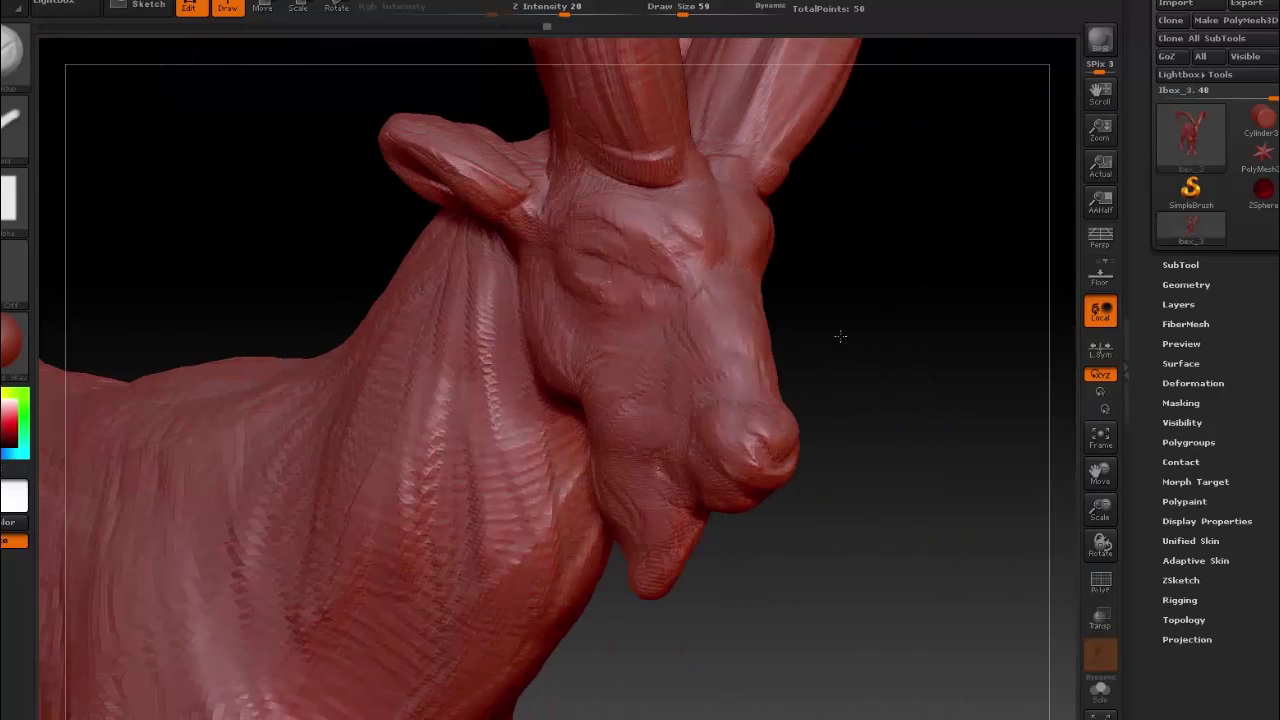
pyautogui.moveTo(808, 297)
pyautogui.mouseDown()
pyautogui.moveTo(636, 217)
pyautogui.moveTo(598, 259)
pyautogui.moveTo(866, 317)
pyautogui.moveTo(764, 263)
pyautogui.moveTo(531, 368)
pyautogui.mouseUp()
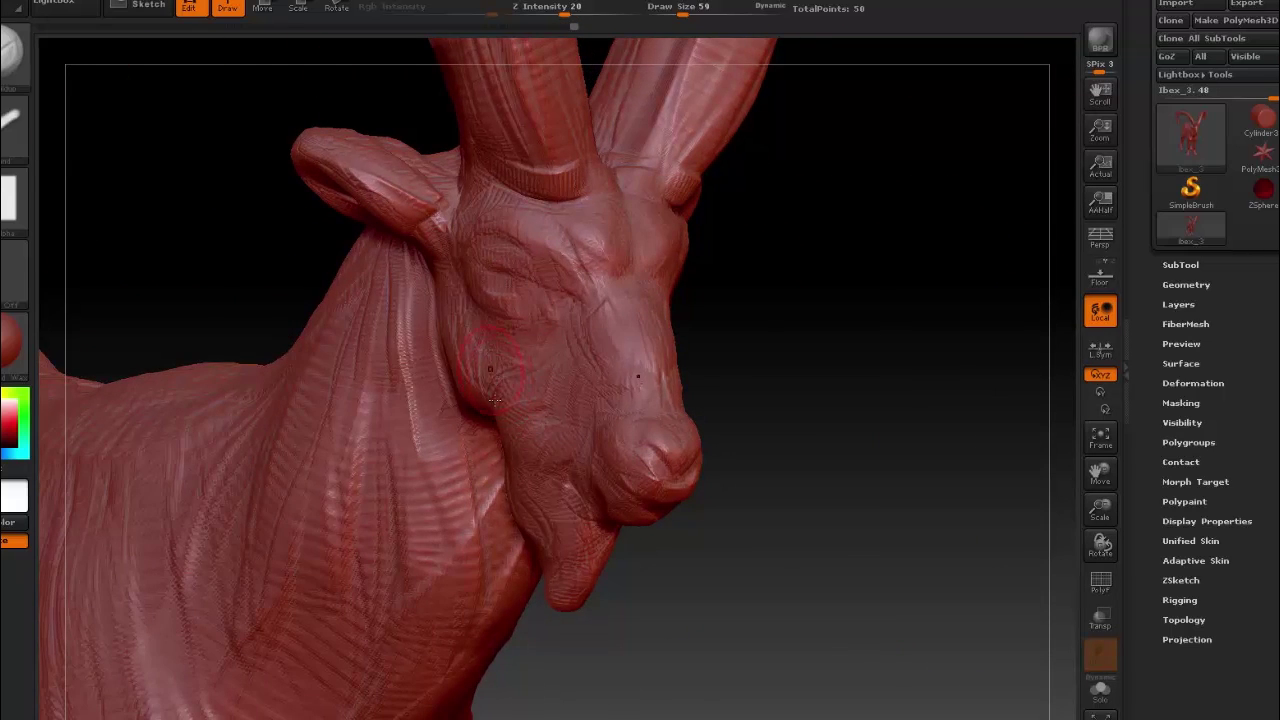
pyautogui.press(']')
pyautogui.moveTo(519, 473)
pyautogui.mouseDown()
pyautogui.moveTo(823, 363)
pyautogui.moveTo(760, 340)
pyautogui.moveTo(796, 340)
pyautogui.moveTo(700, 343)
pyautogui.mouseUp()
pyautogui.press('space')
pyautogui.moveTo(660, 395)
pyautogui.mouseDown()
pyautogui.moveTo(626, 413)
pyautogui.moveTo(660, 488)
pyautogui.mouseUp()
pyautogui.moveTo(692, 421)
pyautogui.mouseDown()
pyautogui.moveTo(766, 391)
pyautogui.moveTo(676, 444)
pyautogui.mouseUp()
# Step: Shape the face from three-quarter angles with brush sizes 30, then 47
pyautogui.moveTo(791, 464); pyautogui.dragTo(678, 428)
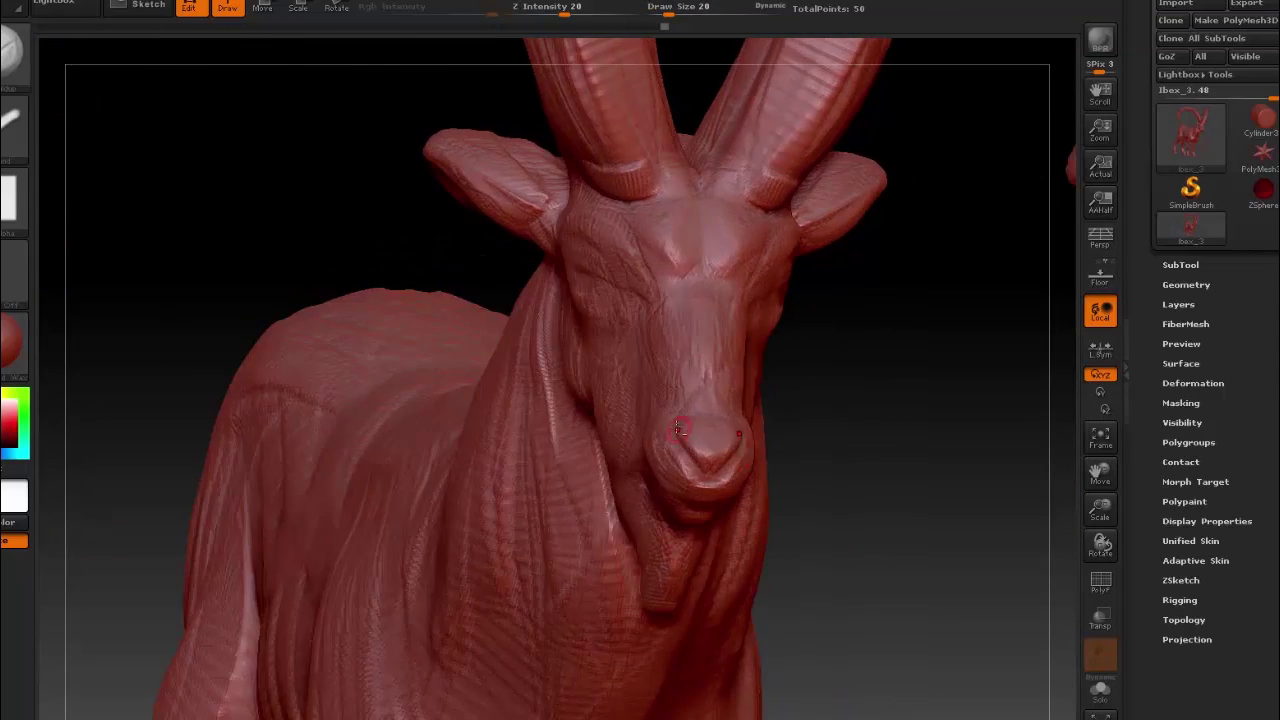
pyautogui.moveTo(730, 468); pyautogui.dragTo(742, 479)
pyautogui.moveTo(693, 441)
pyautogui.mouseDown()
pyautogui.moveTo(811, 446)
pyautogui.moveTo(789, 437)
pyautogui.moveTo(628, 513)
pyautogui.moveTo(703, 551)
pyautogui.moveTo(561, 470)
pyautogui.moveTo(699, 600)
pyautogui.moveTo(460, 600)
pyautogui.moveTo(565, 498)
pyautogui.mouseUp()
pyautogui.press(']')
pyautogui.press(']')
pyautogui.press(']')
pyautogui.press(']')
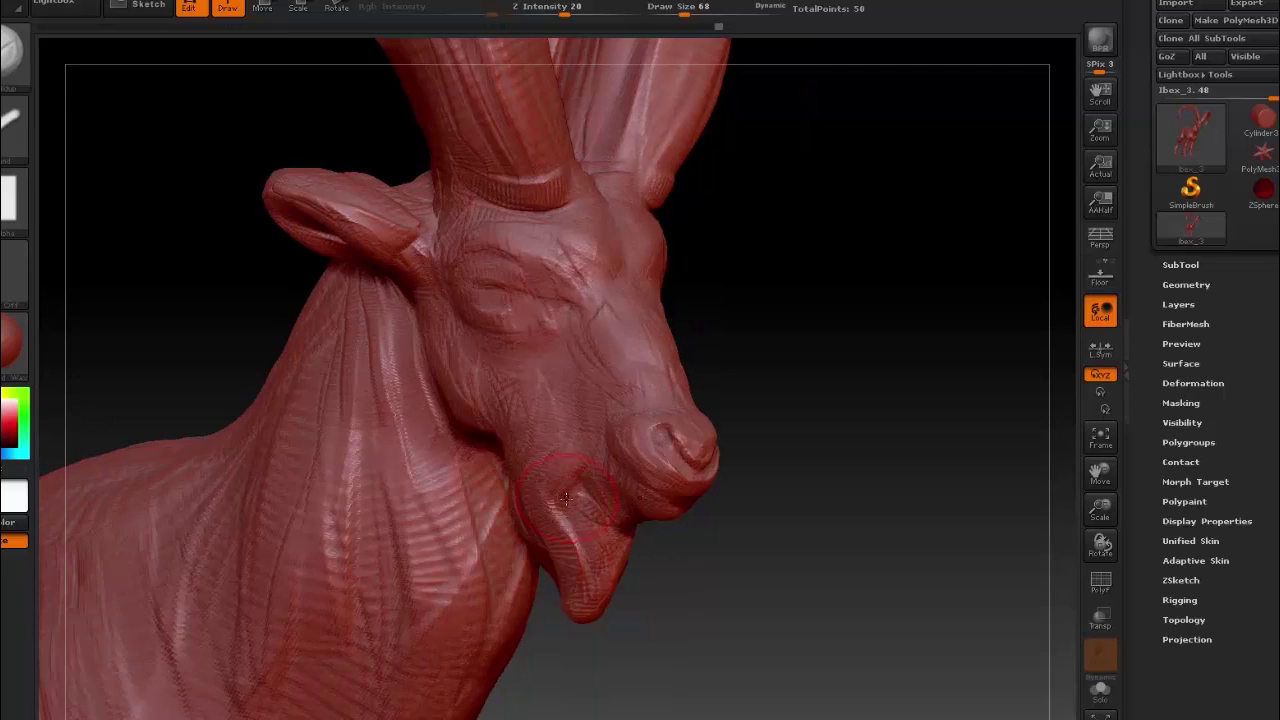
pyautogui.moveTo(618, 530); pyautogui.dragTo(569, 524)
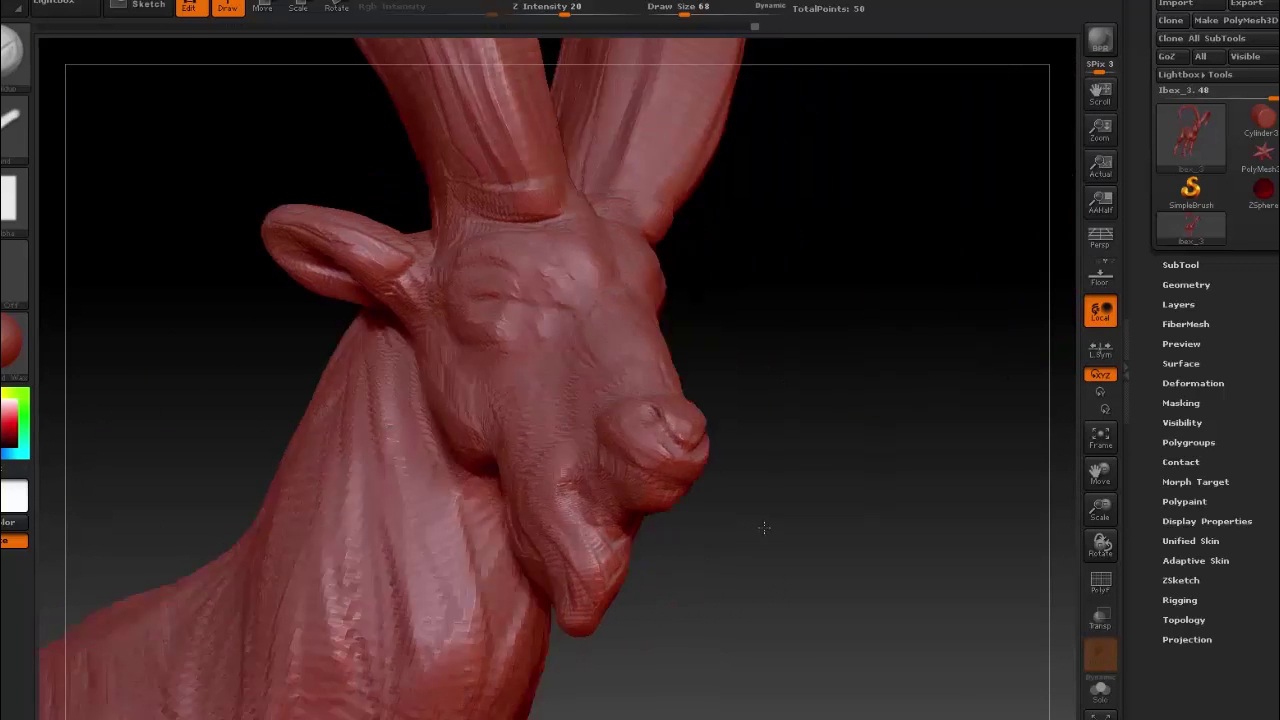
pyautogui.moveTo(592, 570)
pyautogui.mouseDown()
pyautogui.moveTo(905, 622)
pyautogui.moveTo(708, 469)
pyautogui.mouseUp()
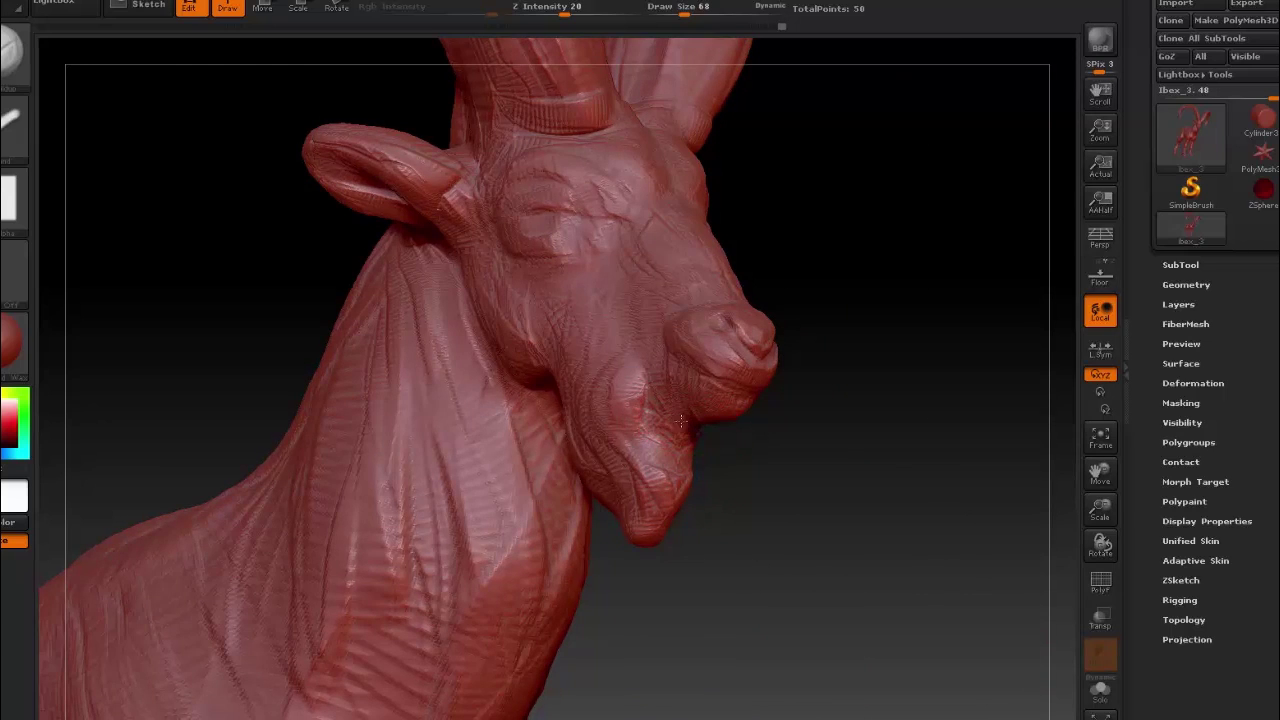
pyautogui.moveTo(625, 530)
pyautogui.mouseDown()
pyautogui.moveTo(466, 175)
pyautogui.moveTo(560, 283)
pyautogui.moveTo(700, 360)
pyautogui.moveTo(680, 345)
pyautogui.mouseUp()
pyautogui.press('space')
pyautogui.moveTo(680, 345); pyautogui.dragTo(487, 265)
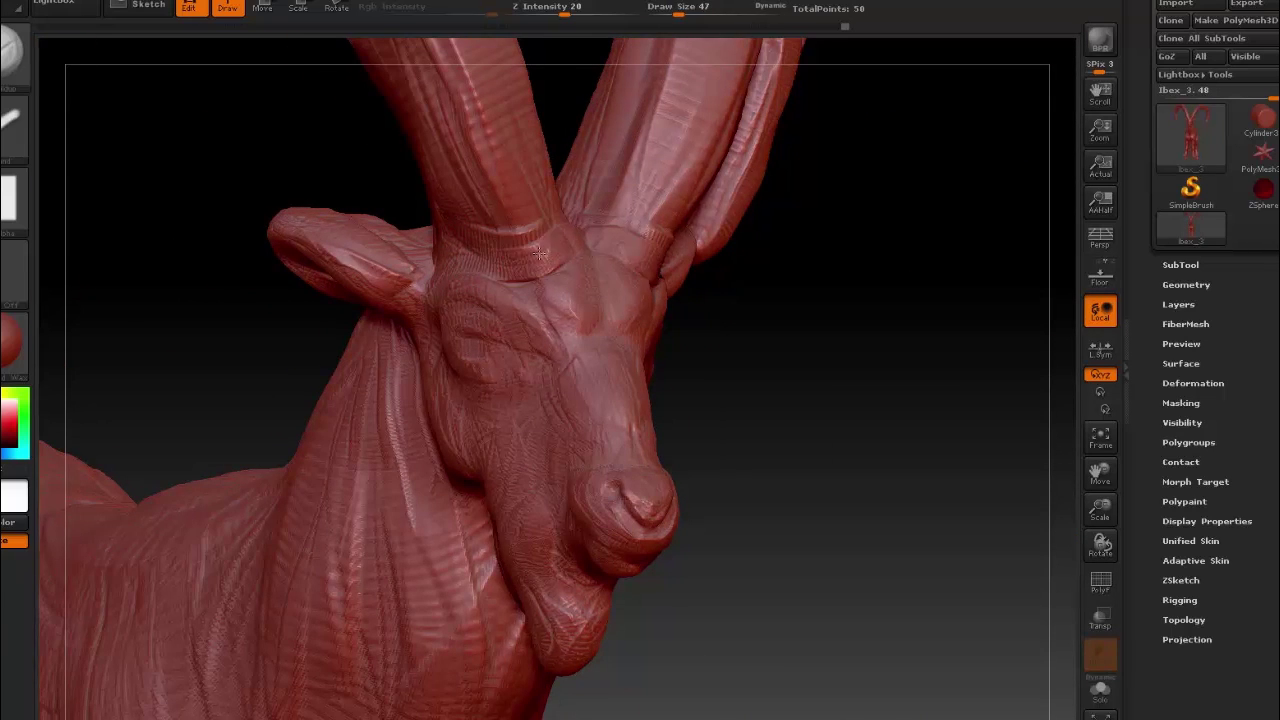
pyautogui.moveTo(512, 261); pyautogui.dragTo(618, 412)
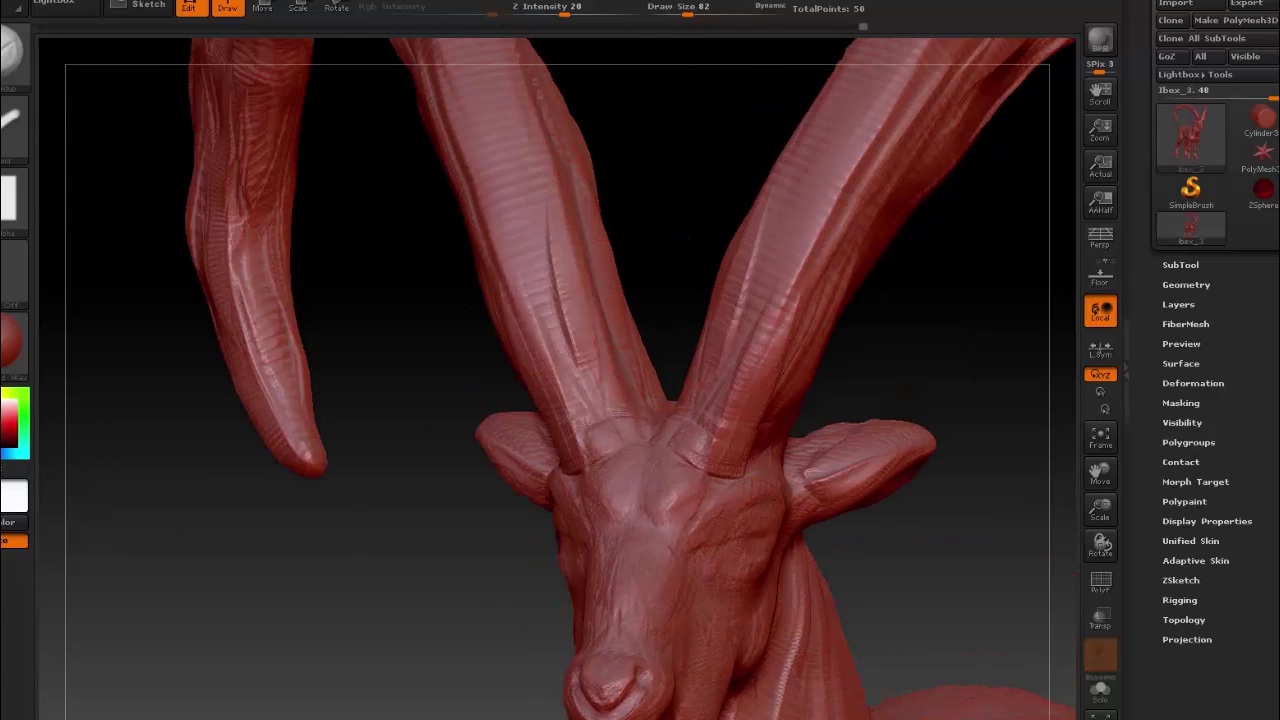
# Step: Inspect the horns closely, then choose a new brush from the B brush library
pyautogui.moveTo(546, 258)
pyautogui.mouseDown()
pyautogui.moveTo(634, 319)
pyautogui.moveTo(601, 488)
pyautogui.mouseUp()
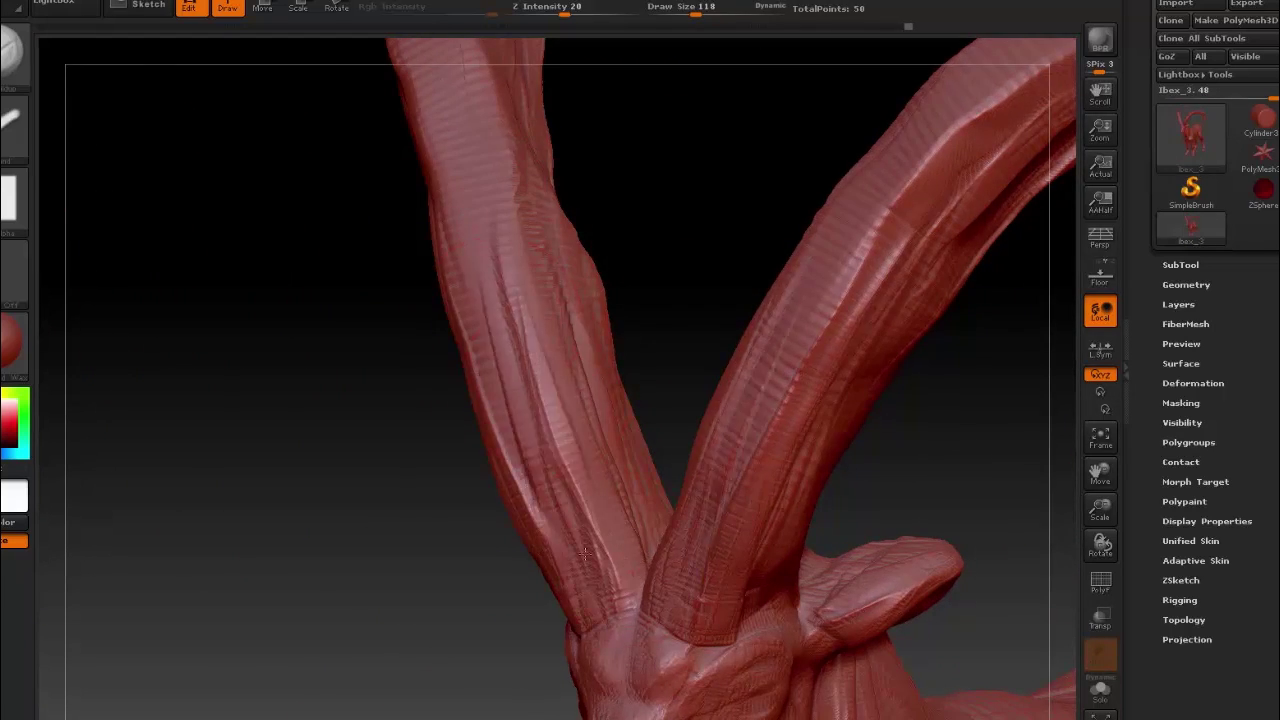
pyautogui.moveTo(709, 289); pyautogui.dragTo(556, 474)
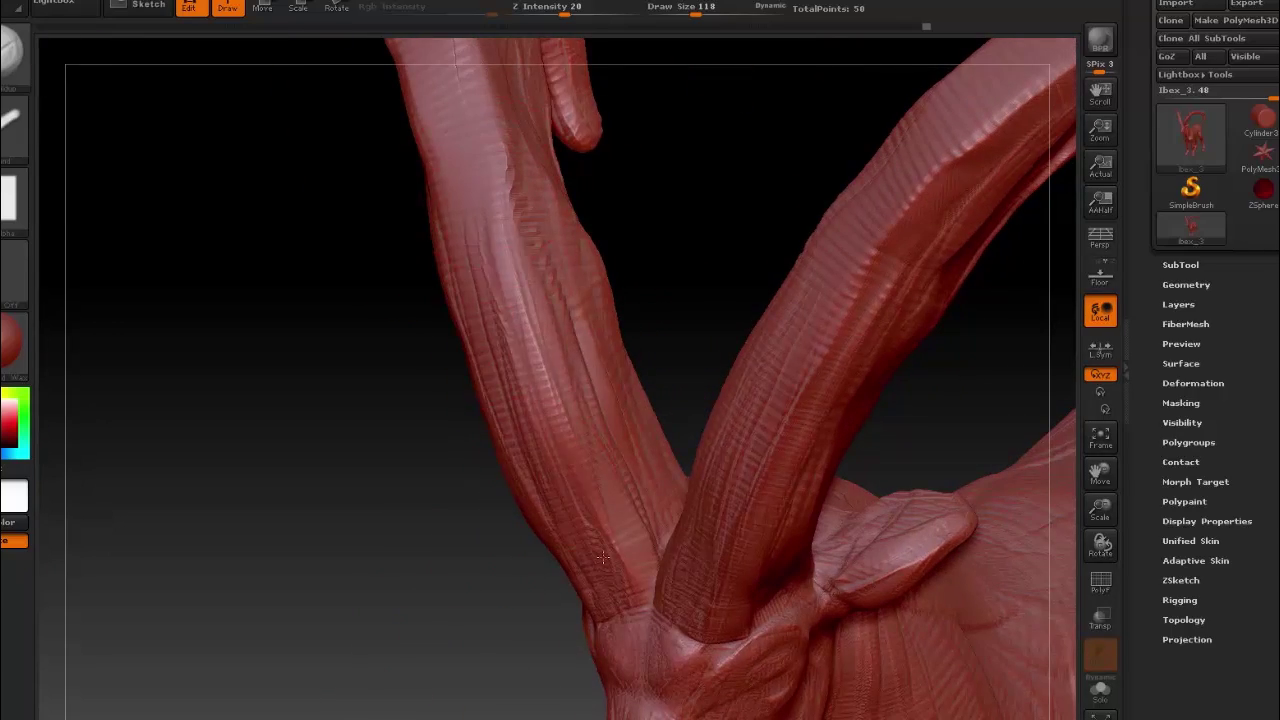
pyautogui.moveTo(645, 535)
pyautogui.mouseDown()
pyautogui.moveTo(697, 386)
pyautogui.moveTo(806, 576)
pyautogui.moveTo(823, 437)
pyautogui.moveTo(703, 451)
pyautogui.moveTo(660, 277)
pyautogui.moveTo(617, 379)
pyautogui.moveTo(680, 363)
pyautogui.mouseUp()
pyautogui.press('b')
pyautogui.click(697, 386)
# Step: Polish the horns with the Polish brush and another brush enlarged to 251
pyautogui.press('b')
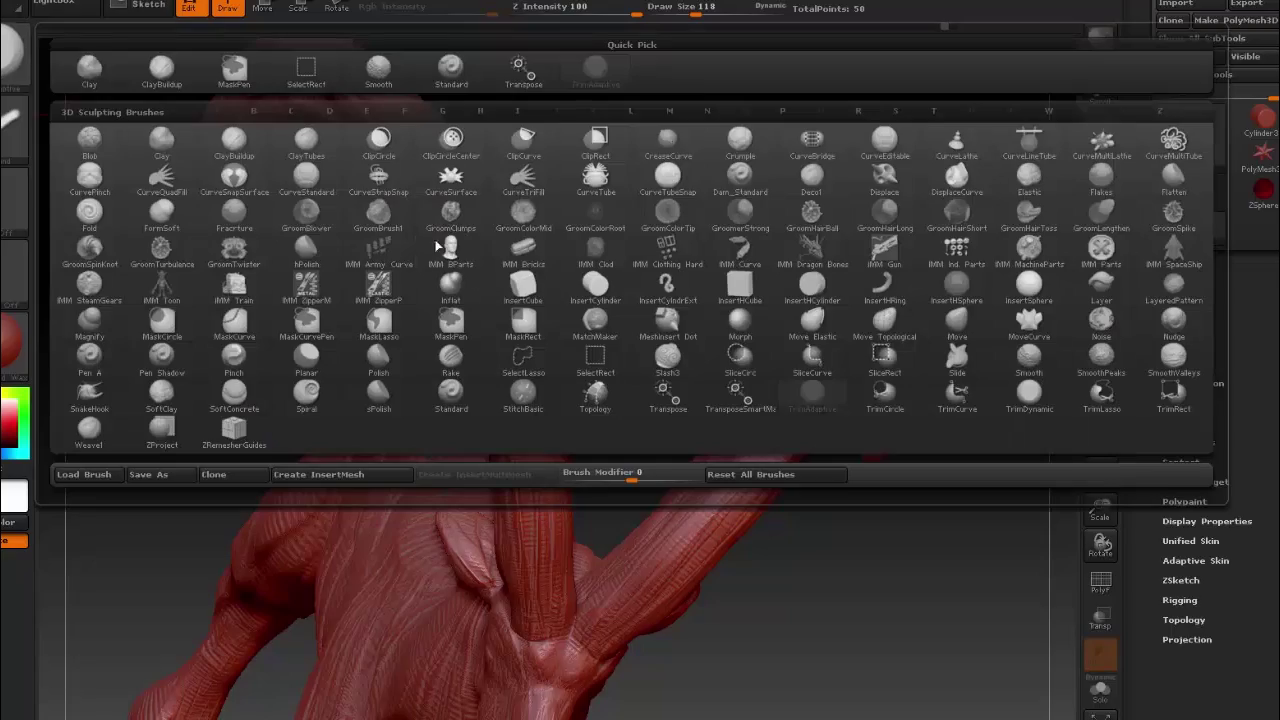
pyautogui.click(380, 371)
pyautogui.moveTo(380, 371); pyautogui.dragTo(650, 240)
pyautogui.press('b')
pyautogui.click(545, 342)
pyautogui.moveTo(547, 410); pyautogui.dragTo(543, 211)
pyautogui.moveTo(457, 191); pyautogui.dragTo(240, 255)
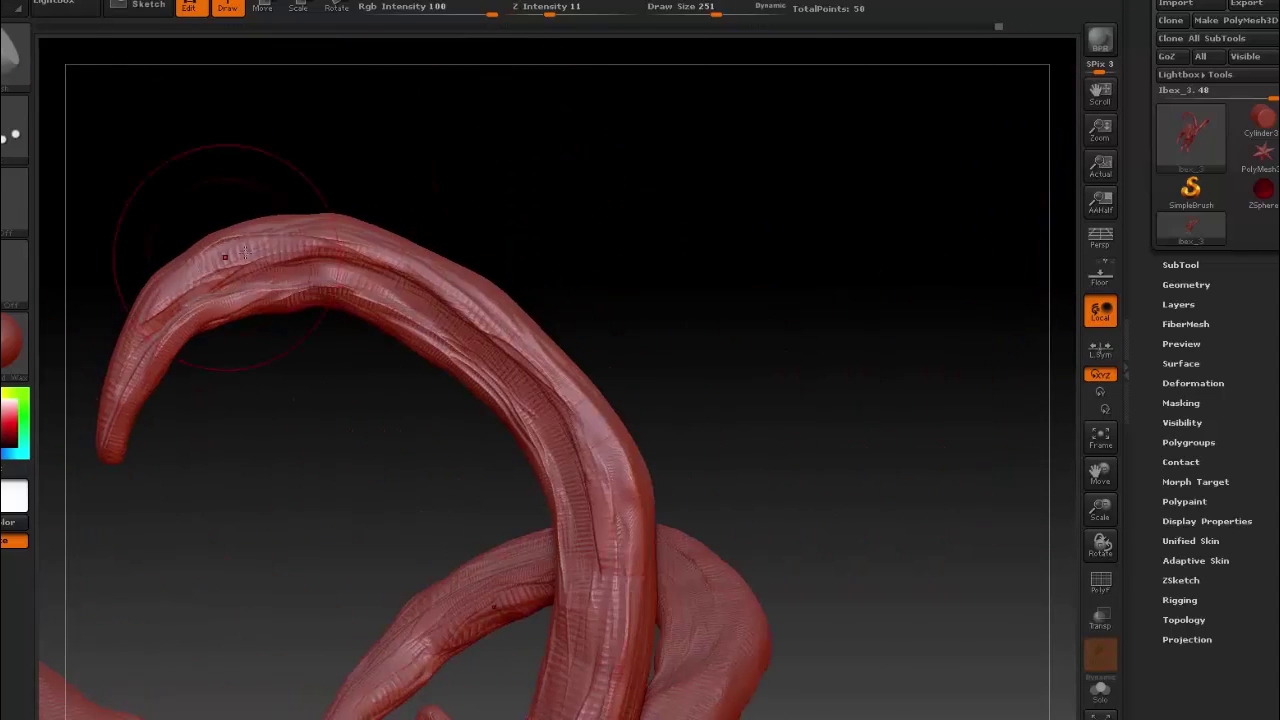
pyautogui.moveTo(398, 288)
pyautogui.mouseDown()
pyautogui.moveTo(566, 334)
pyautogui.moveTo(663, 203)
pyautogui.moveTo(652, 386)
pyautogui.moveTo(760, 300)
pyautogui.mouseUp()
# Step: Touch up the head with a lower-intensity brush reduced to size 39
pyautogui.press('b')
pyautogui.press('space')
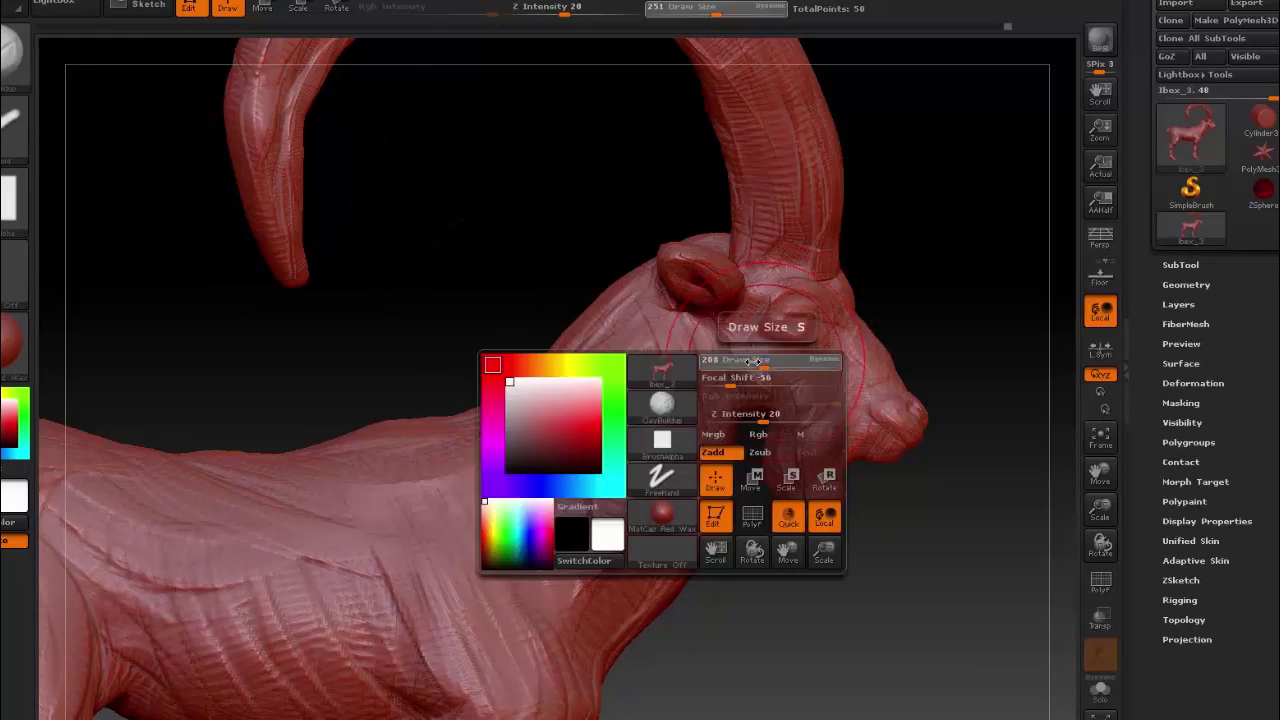
pyautogui.moveTo(933, 315)
pyautogui.mouseDown()
pyautogui.moveTo(737, 309)
pyautogui.moveTo(880, 331)
pyautogui.moveTo(800, 358)
pyautogui.moveTo(785, 420)
pyautogui.moveTo(705, 425)
pyautogui.mouseUp()
pyautogui.press('space')
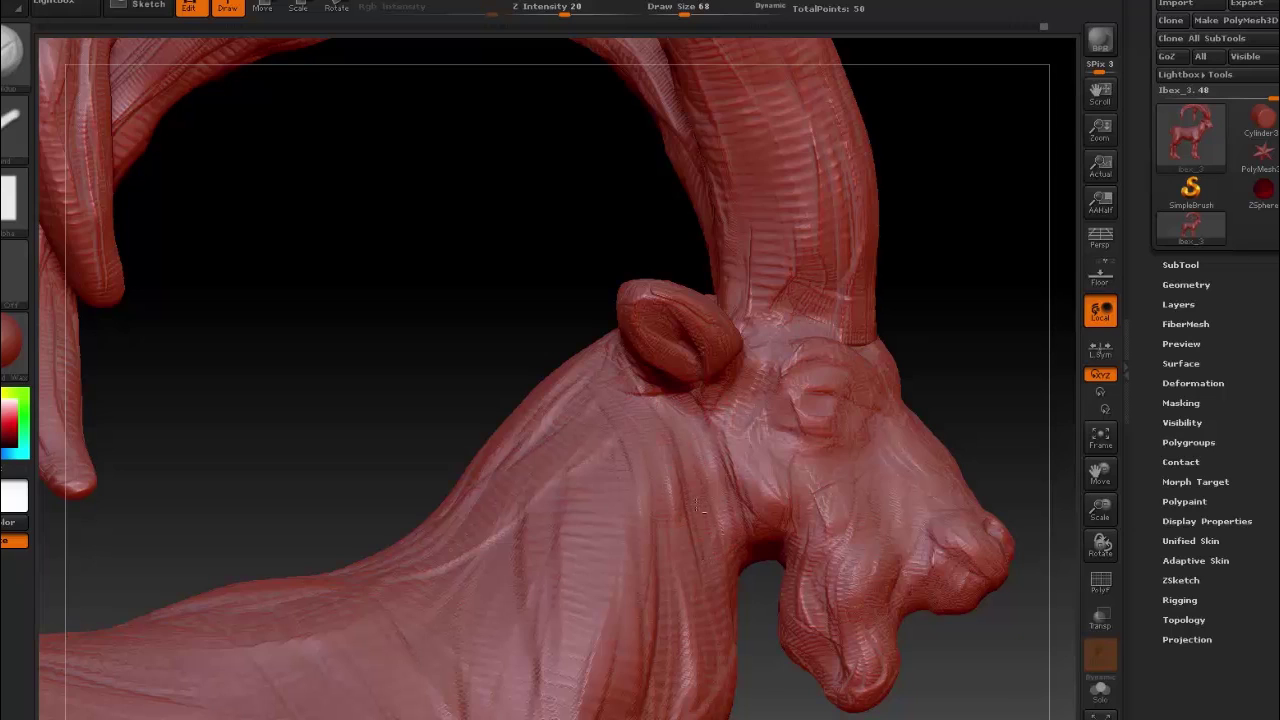
pyautogui.press('f')
pyautogui.moveTo(557, 177)
pyautogui.mouseDown()
pyautogui.moveTo(778, 484)
pyautogui.moveTo(829, 503)
pyautogui.moveTo(866, 471)
pyautogui.mouseUp()
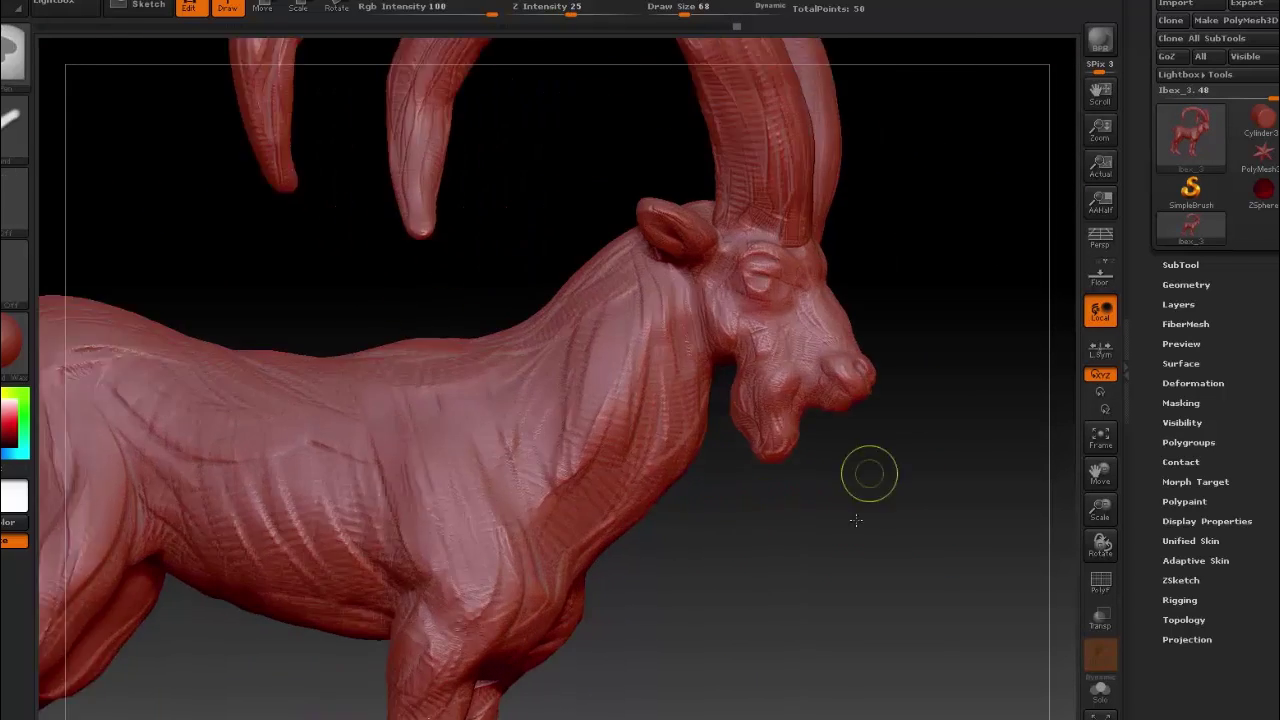
pyautogui.press('space')
pyautogui.moveTo(900, 357); pyautogui.dragTo(860, 357)
pyautogui.moveTo(940, 408)
pyautogui.mouseDown()
pyautogui.moveTo(924, 400)
pyautogui.moveTo(1058, 323)
pyautogui.moveTo(843, 265)
pyautogui.mouseUp()
pyautogui.moveTo(918, 298)
pyautogui.mouseDown()
pyautogui.moveTo(974, 277)
pyautogui.moveTo(832, 178)
pyautogui.moveTo(937, 220)
pyautogui.moveTo(830, 212)
pyautogui.moveTo(930, 245)
pyautogui.moveTo(830, 234)
pyautogui.moveTo(963, 266)
pyautogui.moveTo(821, 178)
pyautogui.moveTo(800, 193)
pyautogui.moveTo(923, 277)
pyautogui.moveTo(808, 222)
pyautogui.moveTo(836, 226)
pyautogui.moveTo(877, 280)
pyautogui.mouseUp()
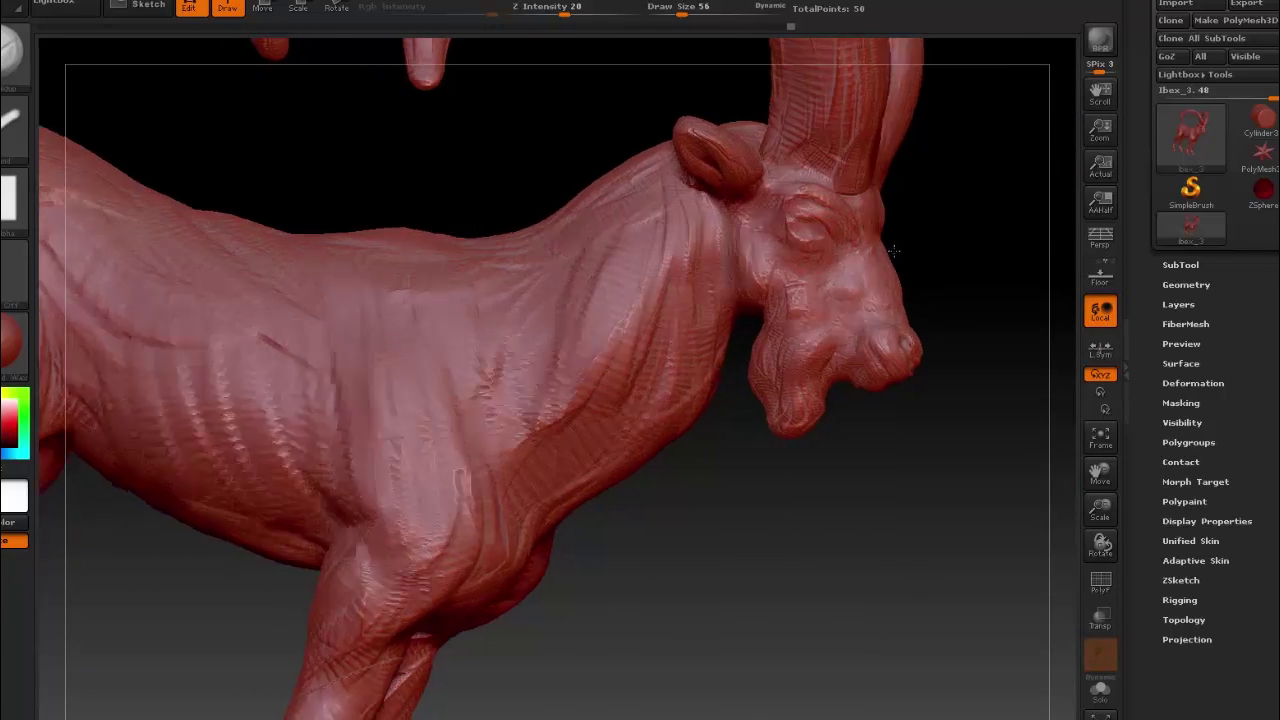
# Step: Save the project again under the existing name Ibex_Project.ZPR
pyautogui.hotkey('ctrl', 's')
pyautogui.press('Return')
pyautogui.hotkey('ctrl', 's')
pyautogui.press('Return')
# Step: Finish saving Ibex_Project.ZPR and append a ZSphere as a new subtool
pyautogui.click(1180, 264)
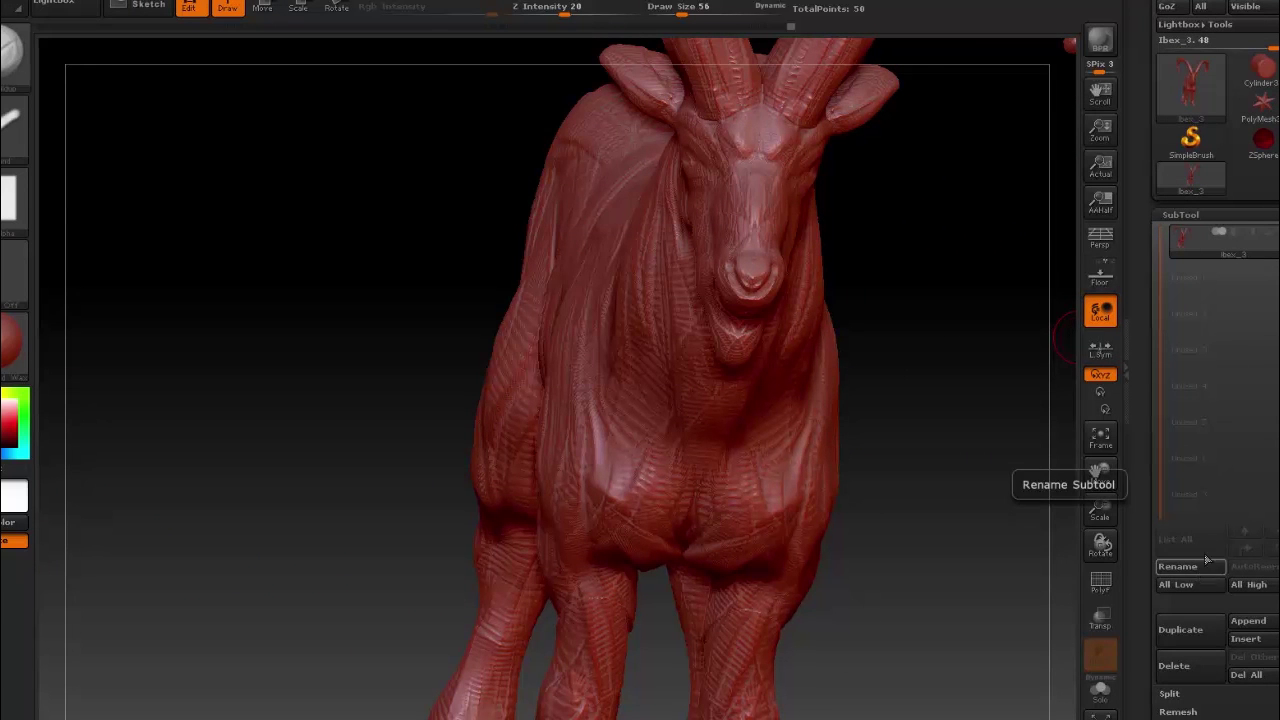
pyautogui.click(1250, 618)
pyautogui.click(815, 545)
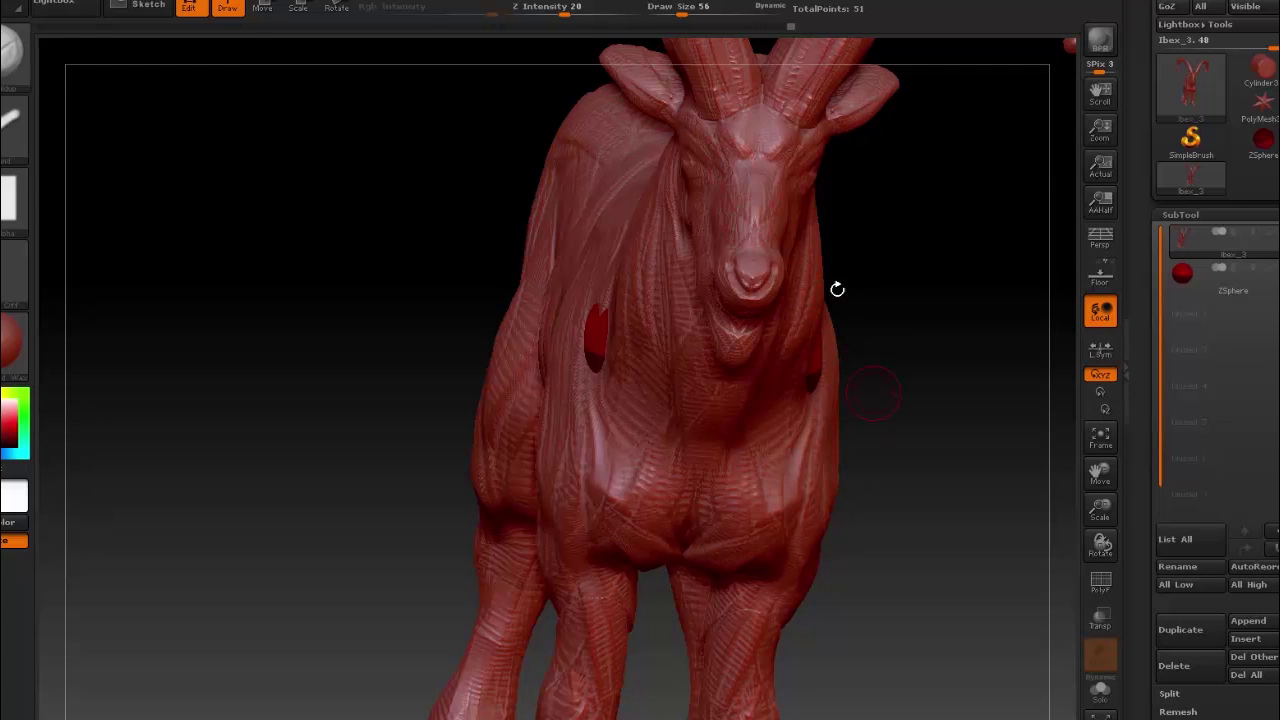
pyautogui.moveTo(837, 289); pyautogui.dragTo(883, 423)
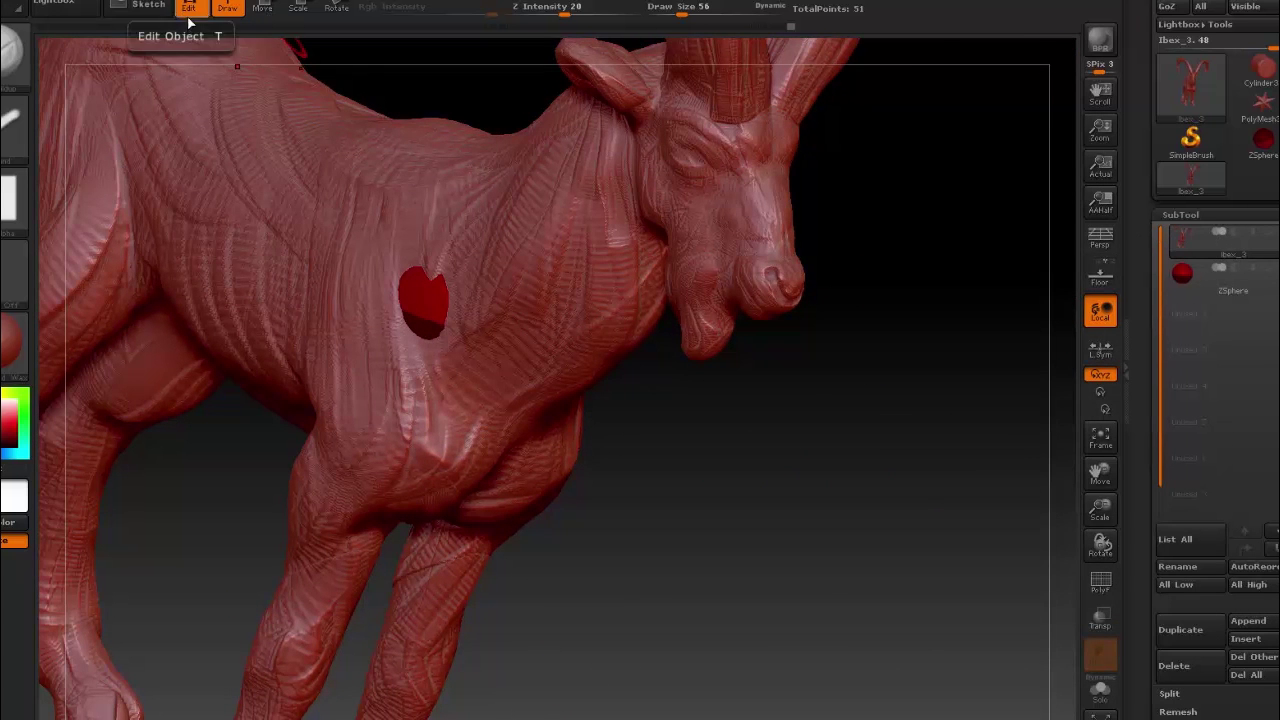
# Step: Move and scale the ZSphere up to the head, then solo it to hide the ibex
pyautogui.click(262, 7)
pyautogui.moveTo(639, 507); pyautogui.dragTo(540, 480)
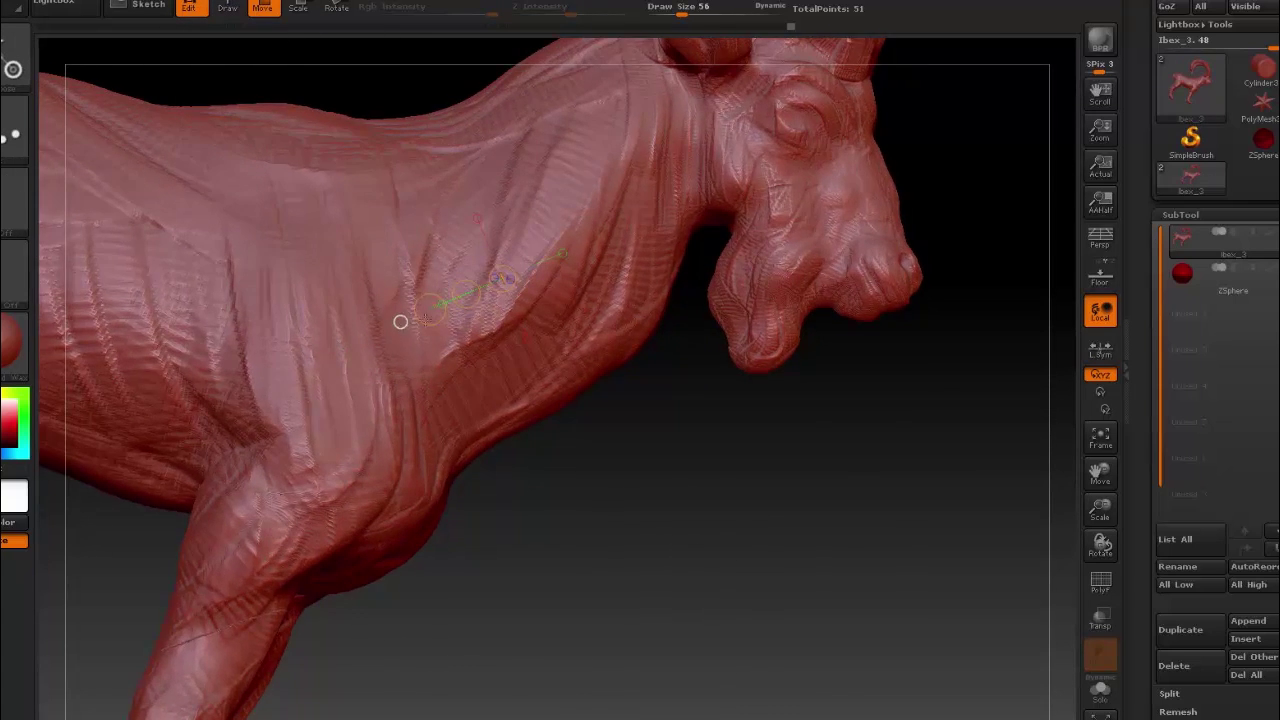
pyautogui.moveTo(860, 420); pyautogui.dragTo(973, 330)
pyautogui.moveTo(831, 459); pyautogui.dragTo(760, 470)
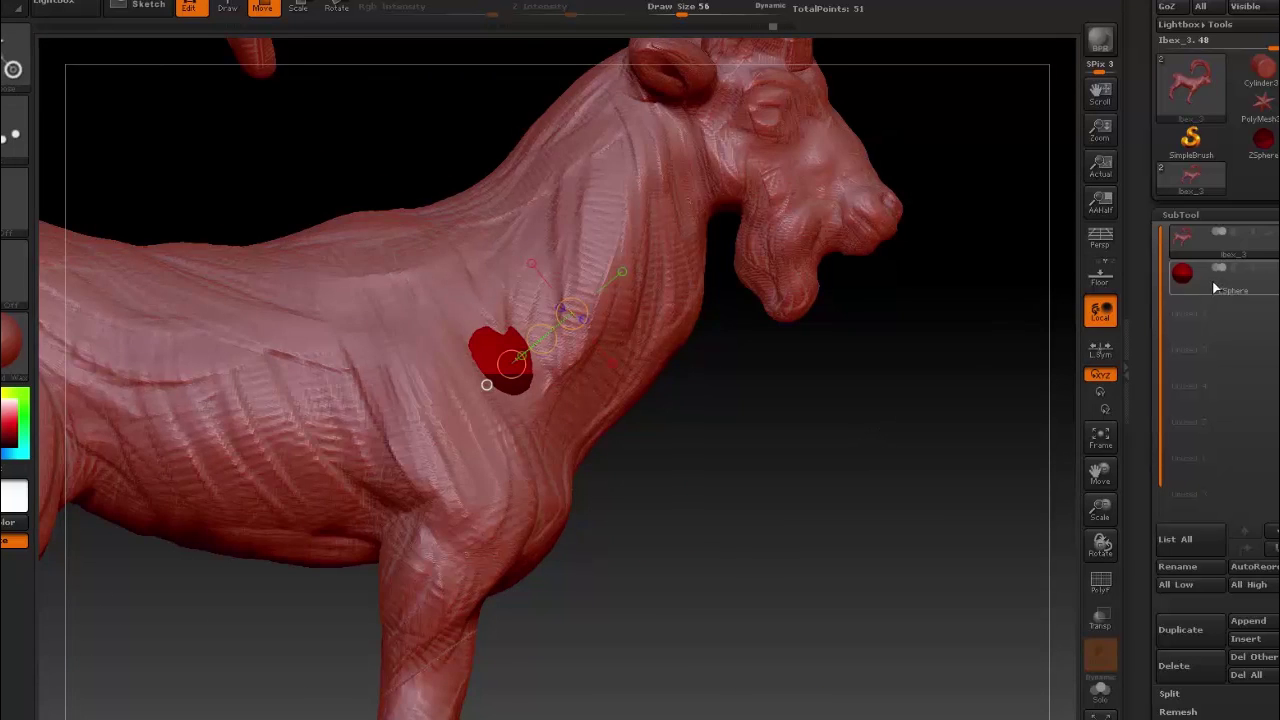
pyautogui.click(1182, 272)
pyautogui.moveTo(500, 357); pyautogui.dragTo(766, 125)
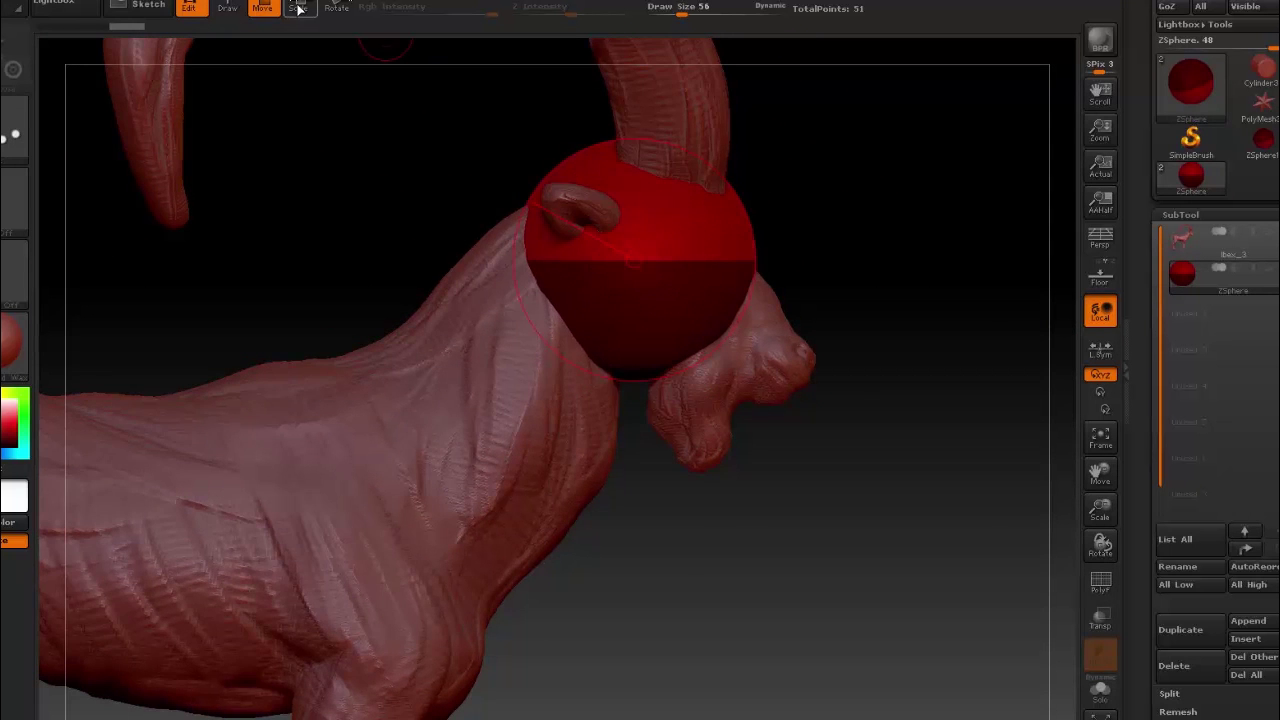
pyautogui.press('e')
pyautogui.click(1265, 240)
pyautogui.click(1265, 240)
pyautogui.press('q')
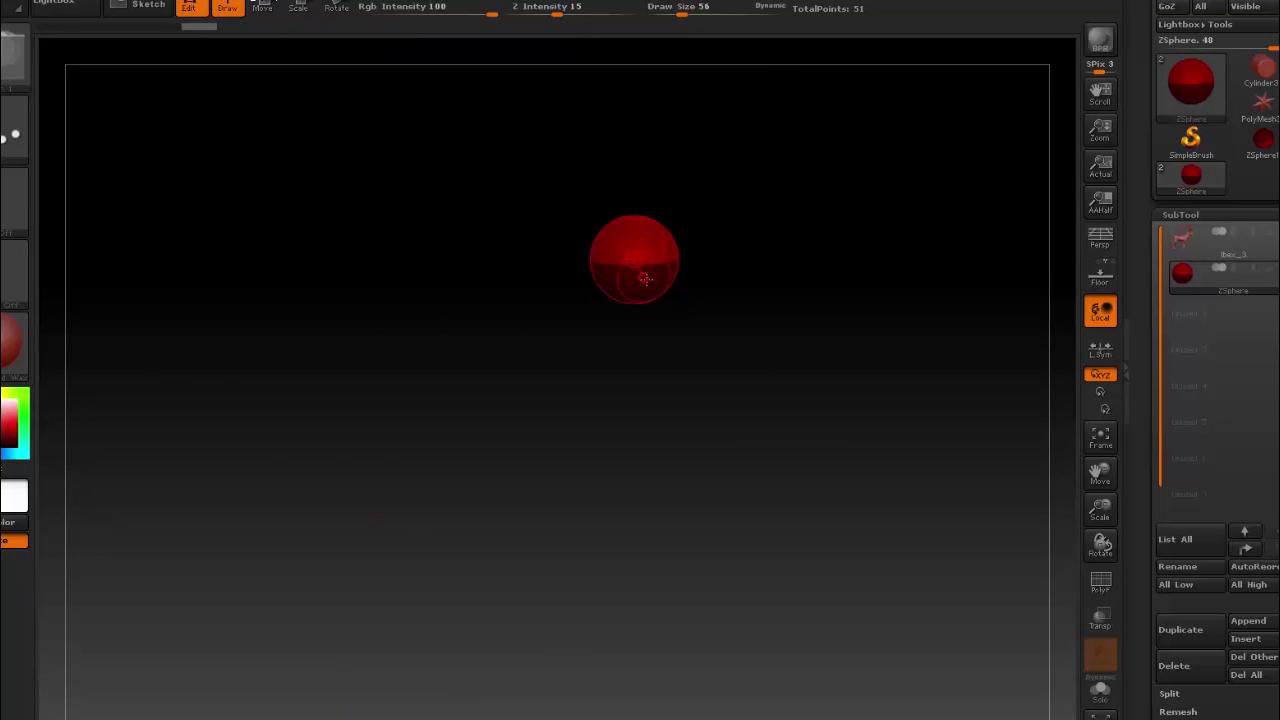
pyautogui.moveTo(652, 270); pyautogui.dragTo(663, 296)
# Step: Move and scale the mirrored ZSphere eyes into the sockets, checking front and three-quarter views
pyautogui.click(263, 8)
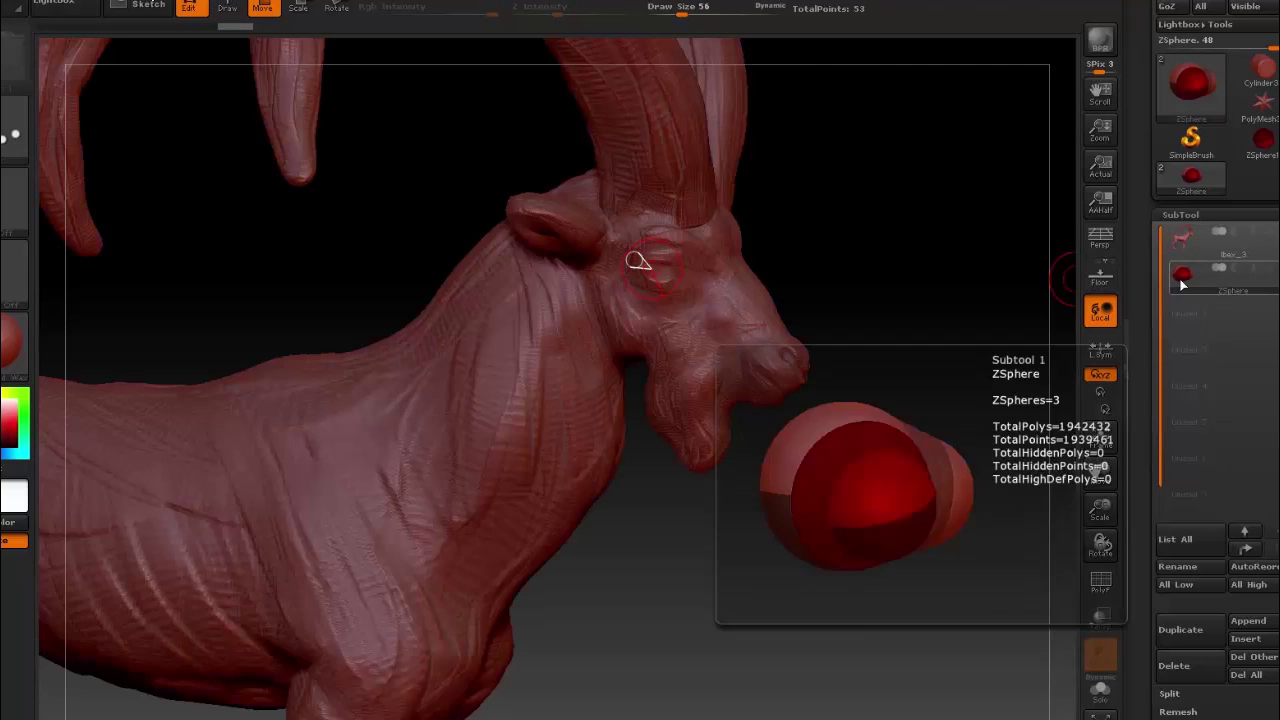
pyautogui.moveTo(831, 296)
pyautogui.mouseDown()
pyautogui.moveTo(894, 251)
pyautogui.moveTo(872, 271)
pyautogui.mouseUp()
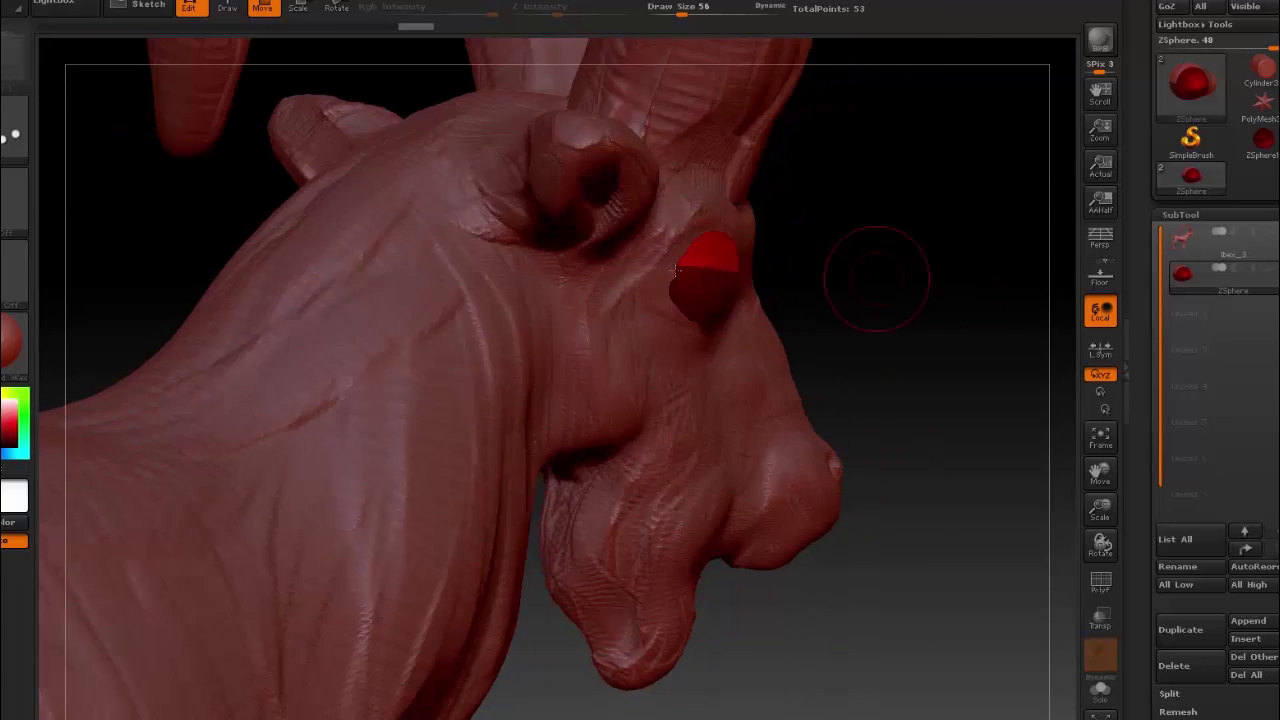
pyautogui.moveTo(551, 260); pyautogui.dragTo(778, 275)
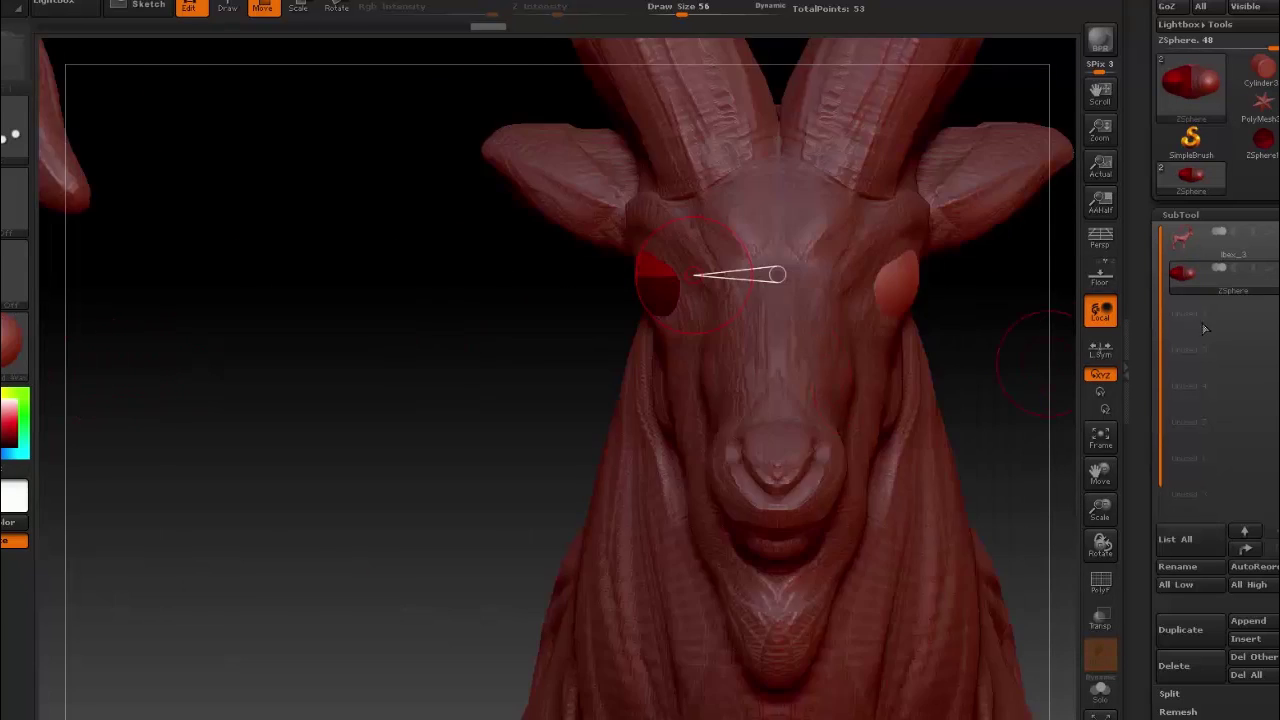
pyautogui.moveTo(1040, 300); pyautogui.dragTo(707, 283)
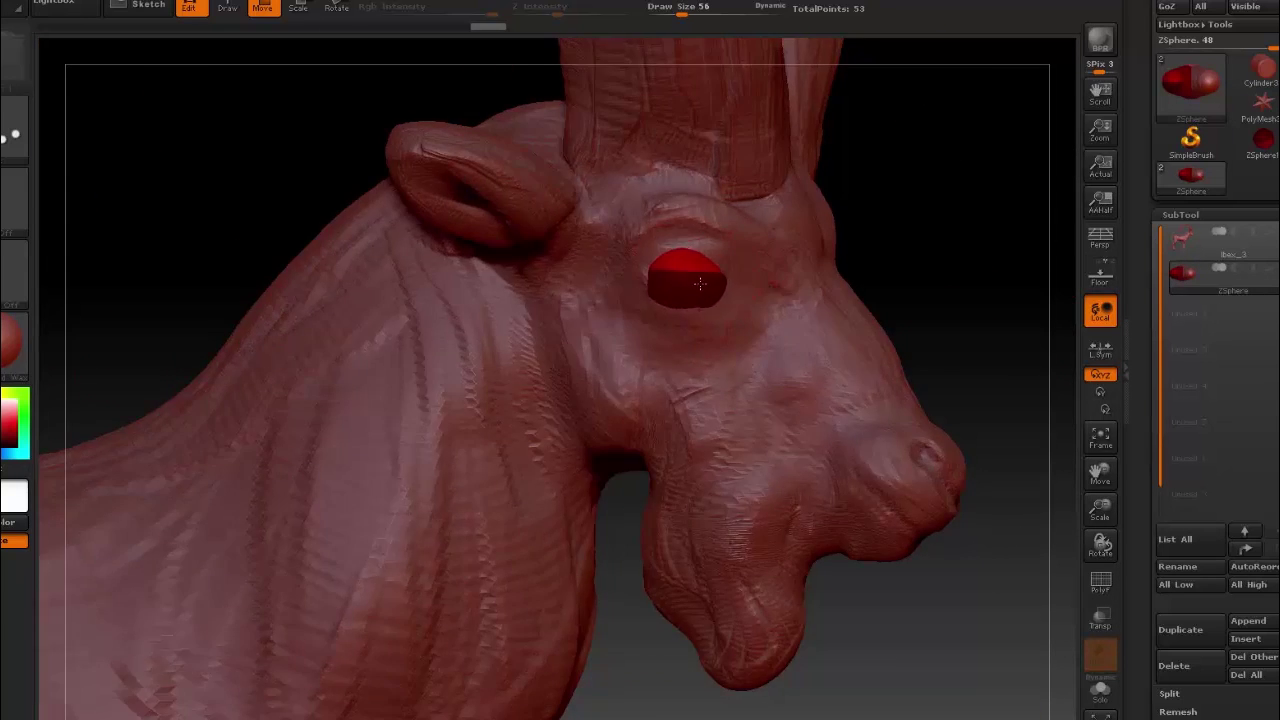
pyautogui.press('e')
pyautogui.moveTo(899, 300)
pyautogui.mouseDown()
pyautogui.moveTo(823, 288)
pyautogui.moveTo(873, 256)
pyautogui.mouseUp()
pyautogui.press('w')
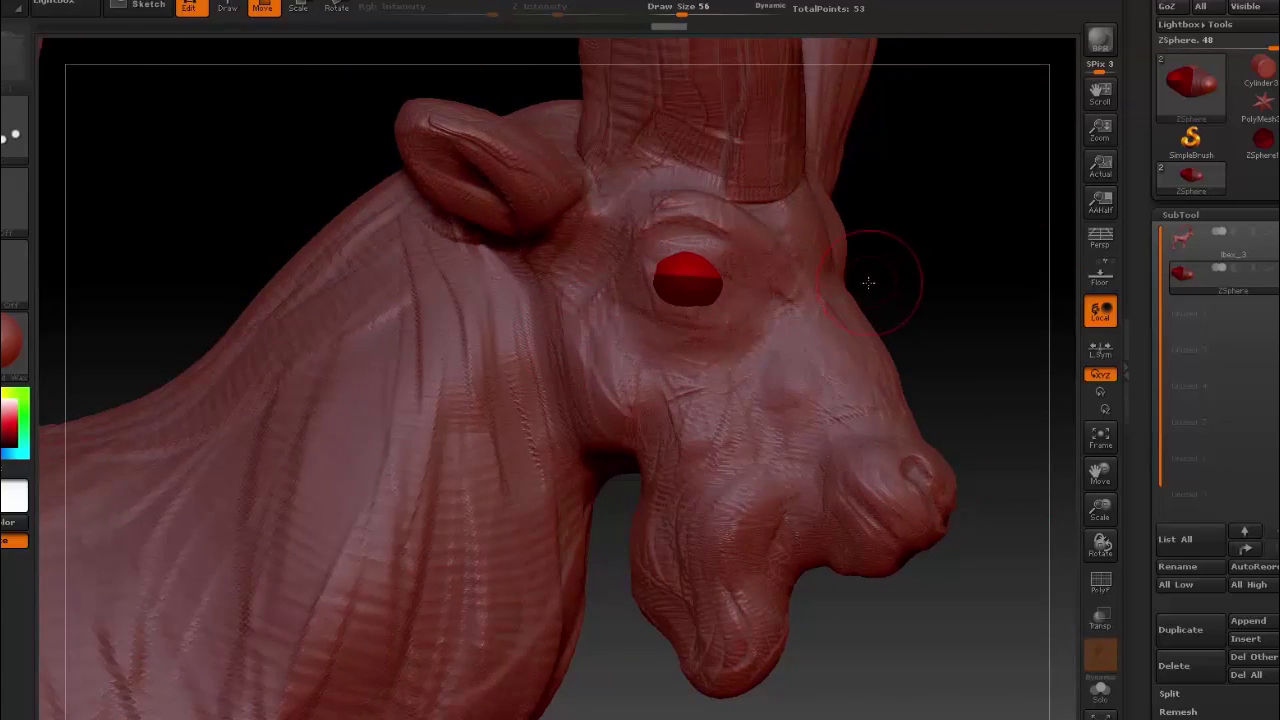
# Step: Check the eyes from an exact front view and preview the Adaptive Skin settings
pyautogui.keyDown('shift'); pyautogui.moveTo(894, 309); pyautogui.dragTo(1104, 604); pyautogui.keyUp('shift')
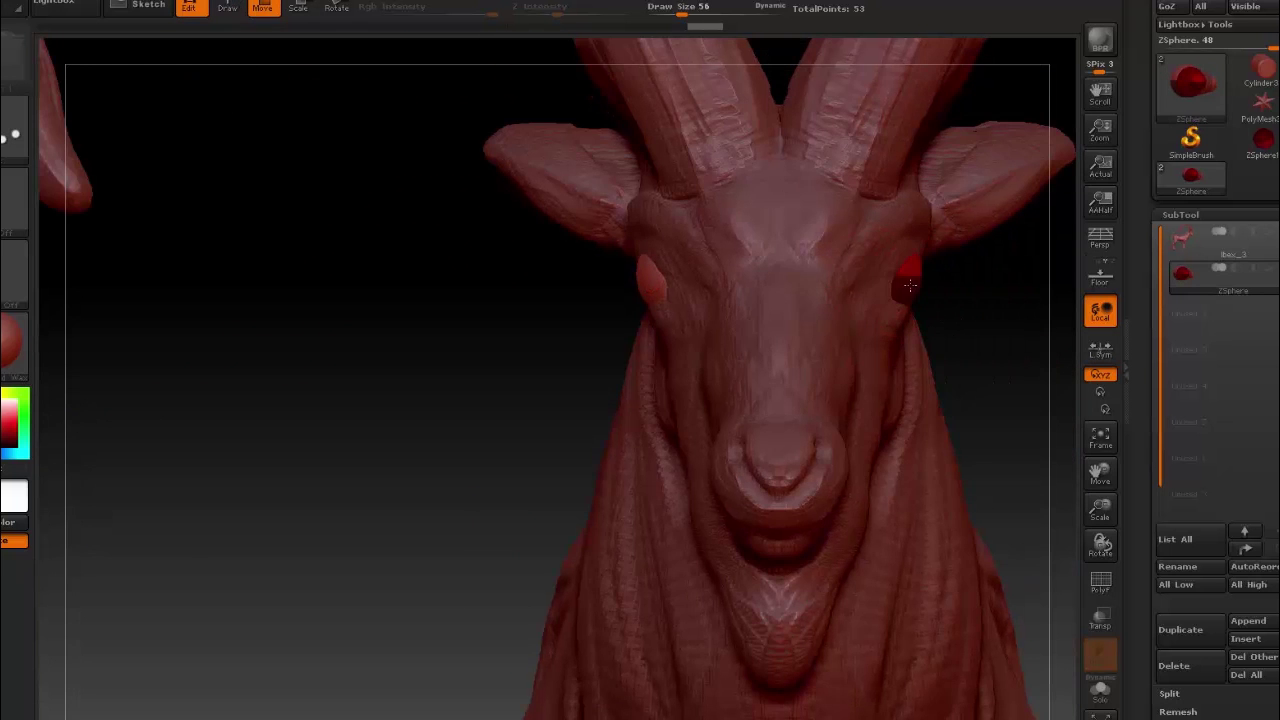
pyautogui.click(1193, 215)
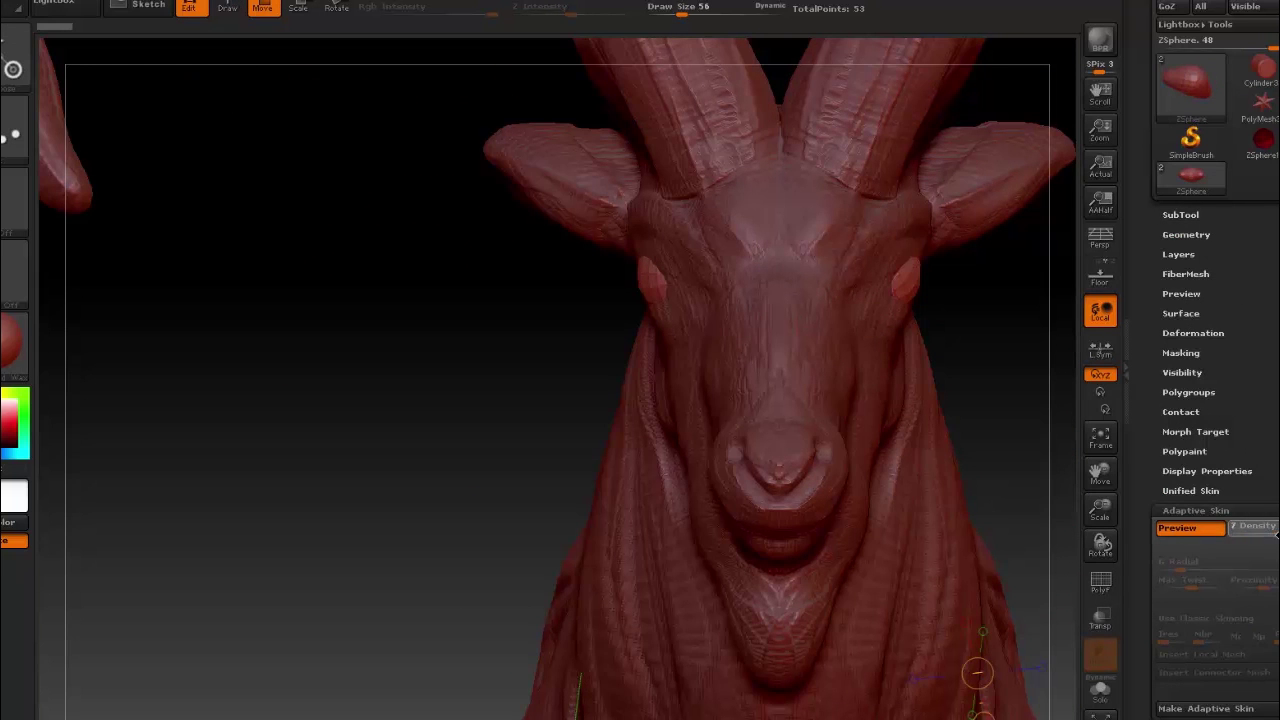
pyautogui.moveTo(916, 527); pyautogui.dragTo(510, 458)
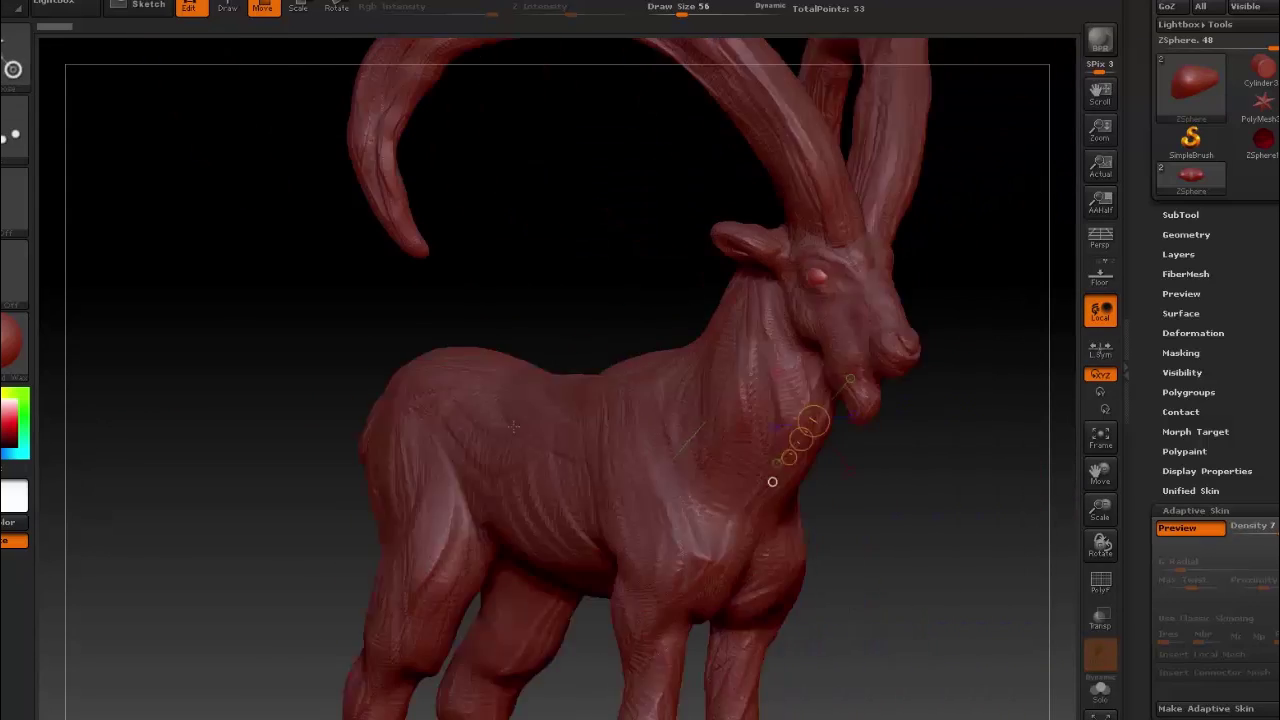
pyautogui.keyDown('alt'); pyautogui.moveTo(884, 370); pyautogui.dragTo(680, 213); pyautogui.keyUp('alt')
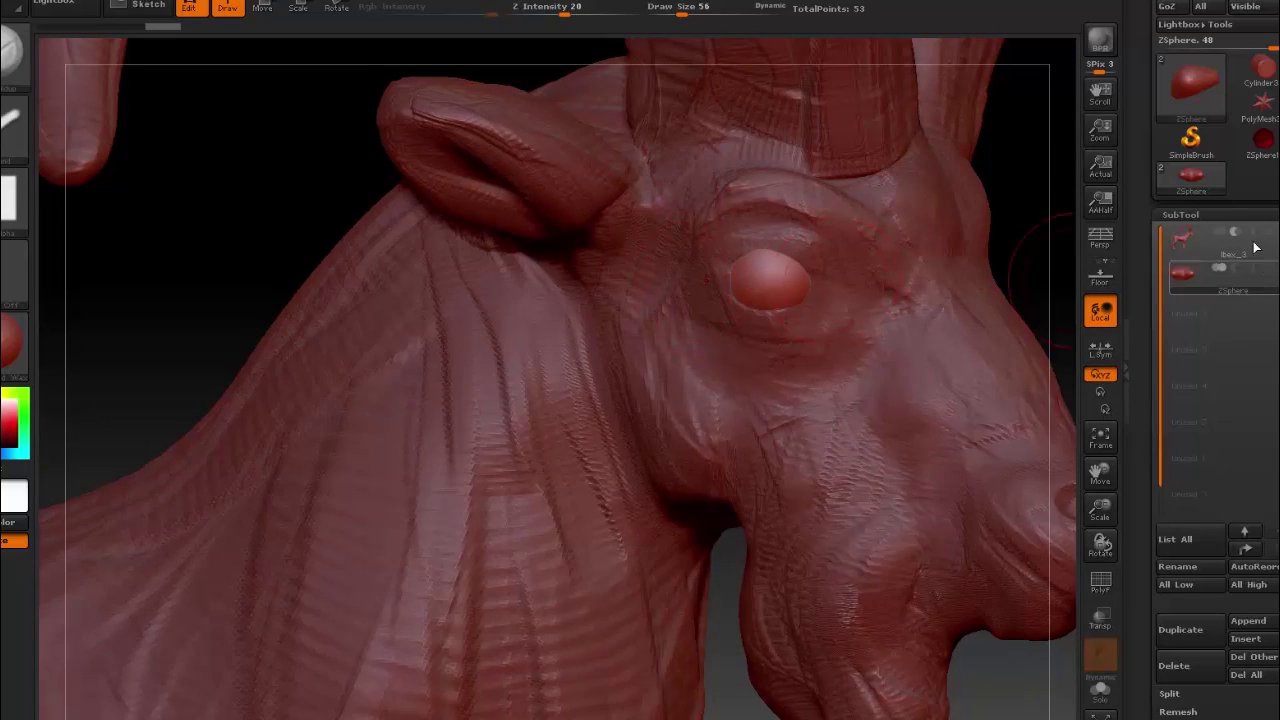
# Step: Apply the Red Wax material to the ZSphere eye and reselect the ibex body
pyautogui.click(1220, 234)
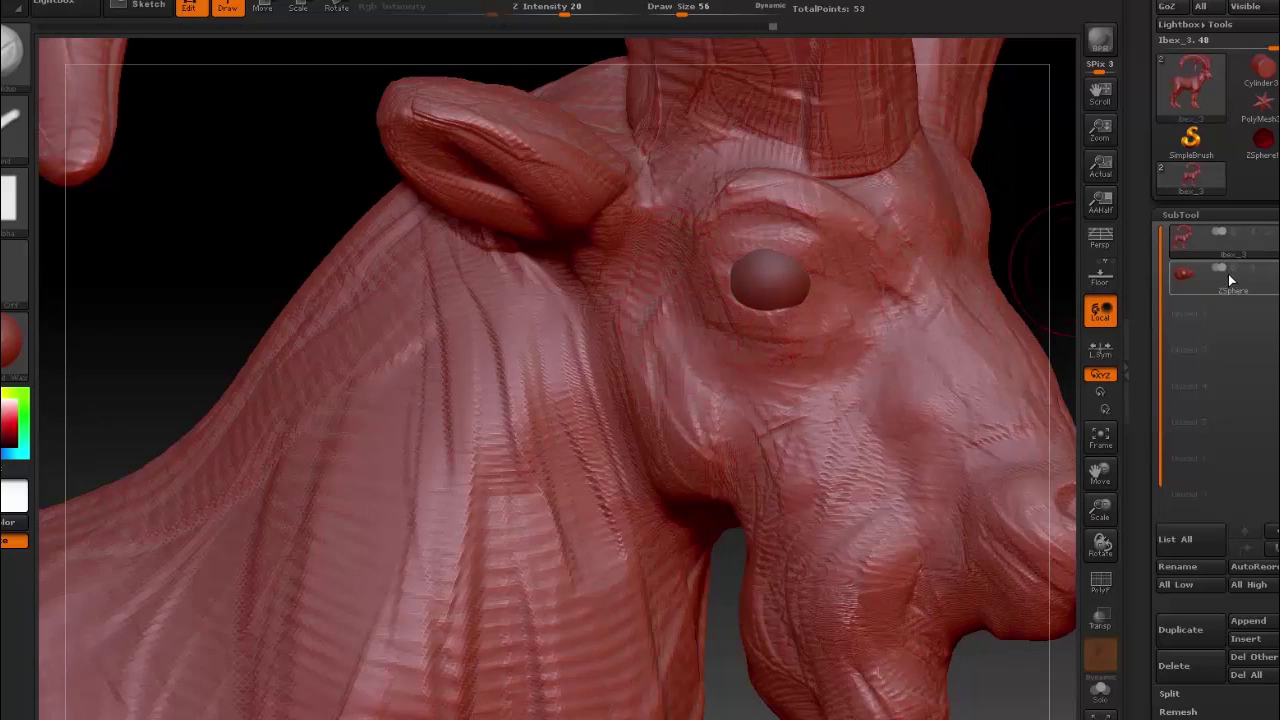
pyautogui.click(1230, 280)
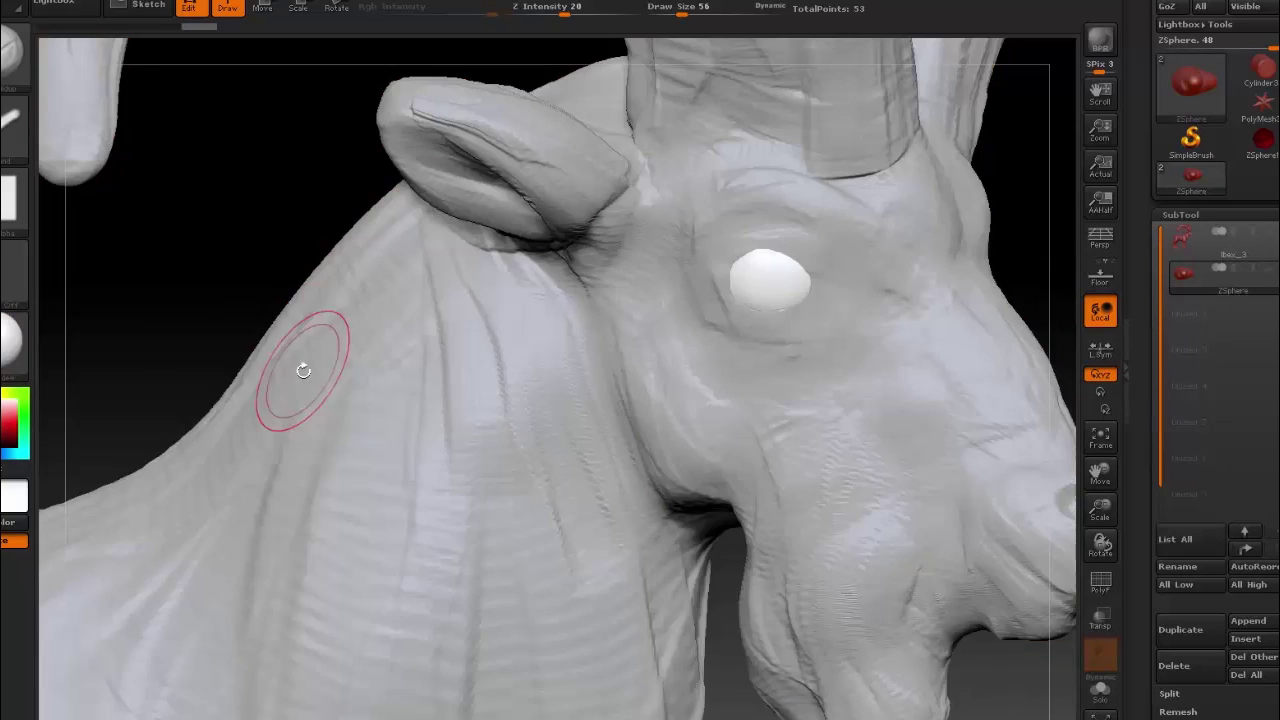
pyautogui.click(10, 340)
pyautogui.click(91, 357)
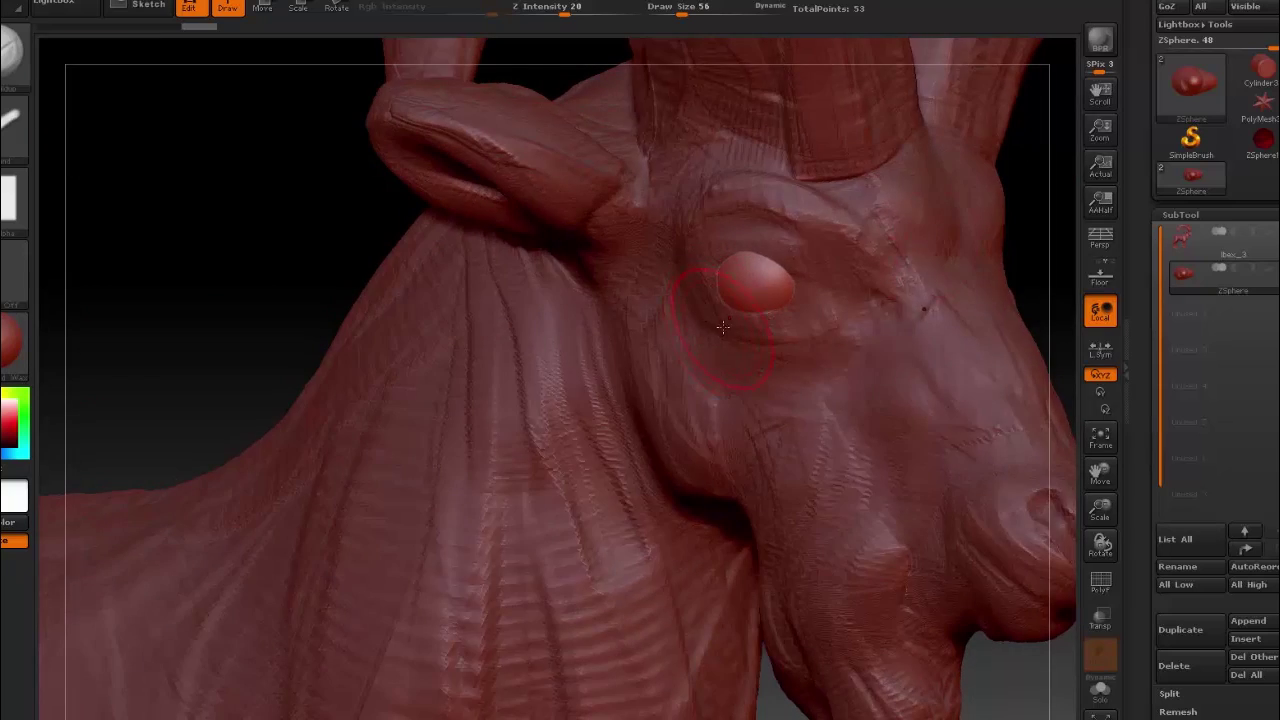
pyautogui.click(1197, 254)
# Step: Smooth the chin and jaw using brush sizes 89, then 50
pyautogui.press('s')
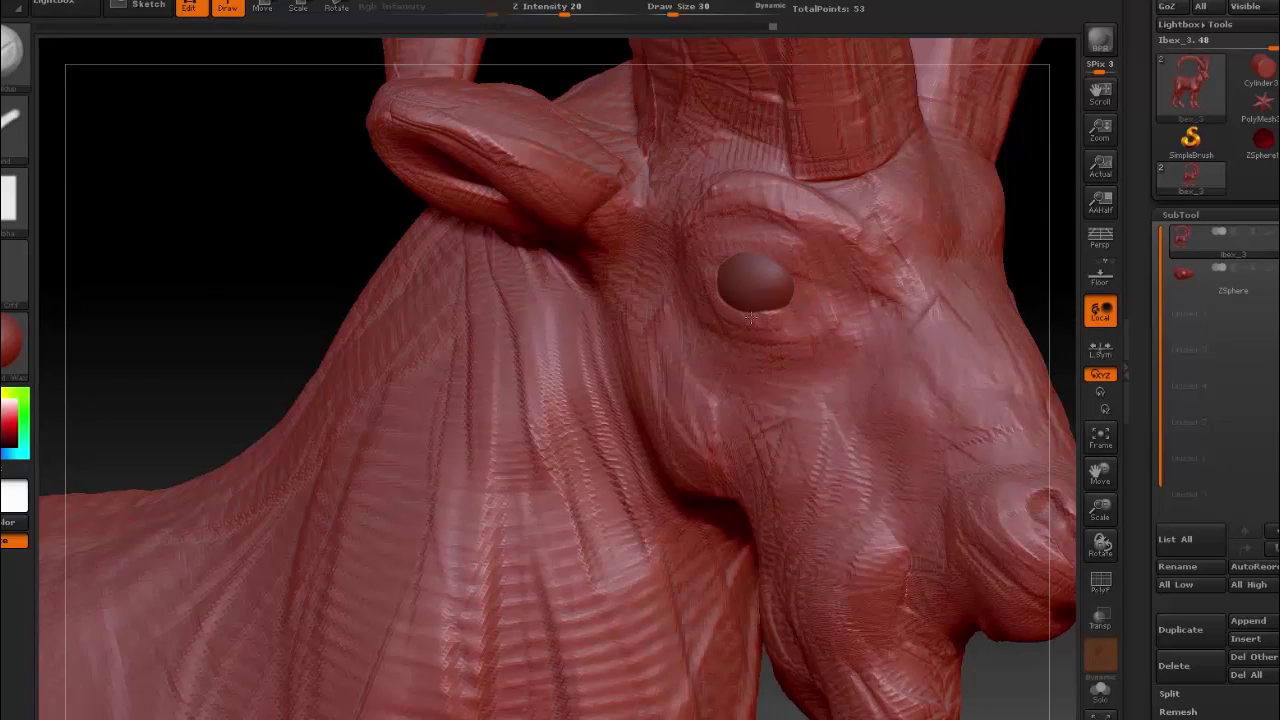
pyautogui.moveTo(836, 301); pyautogui.dragTo(693, 248)
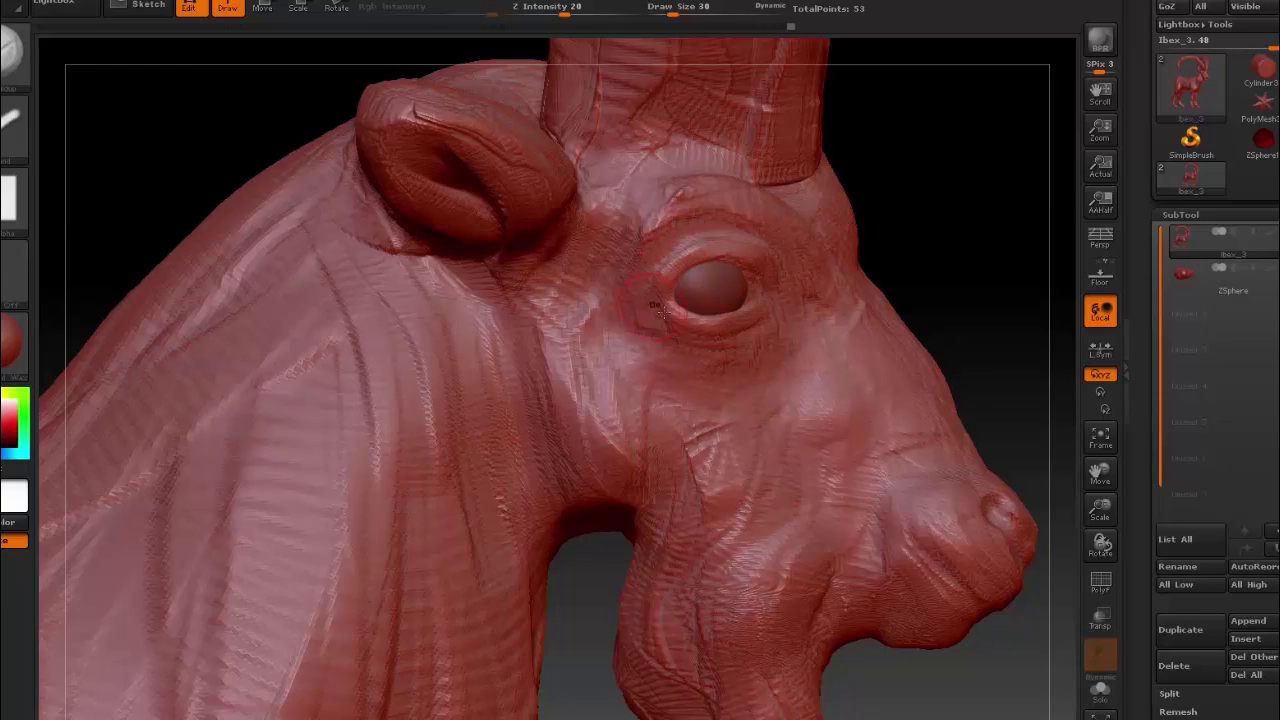
pyautogui.moveTo(905, 238); pyautogui.dragTo(777, 300)
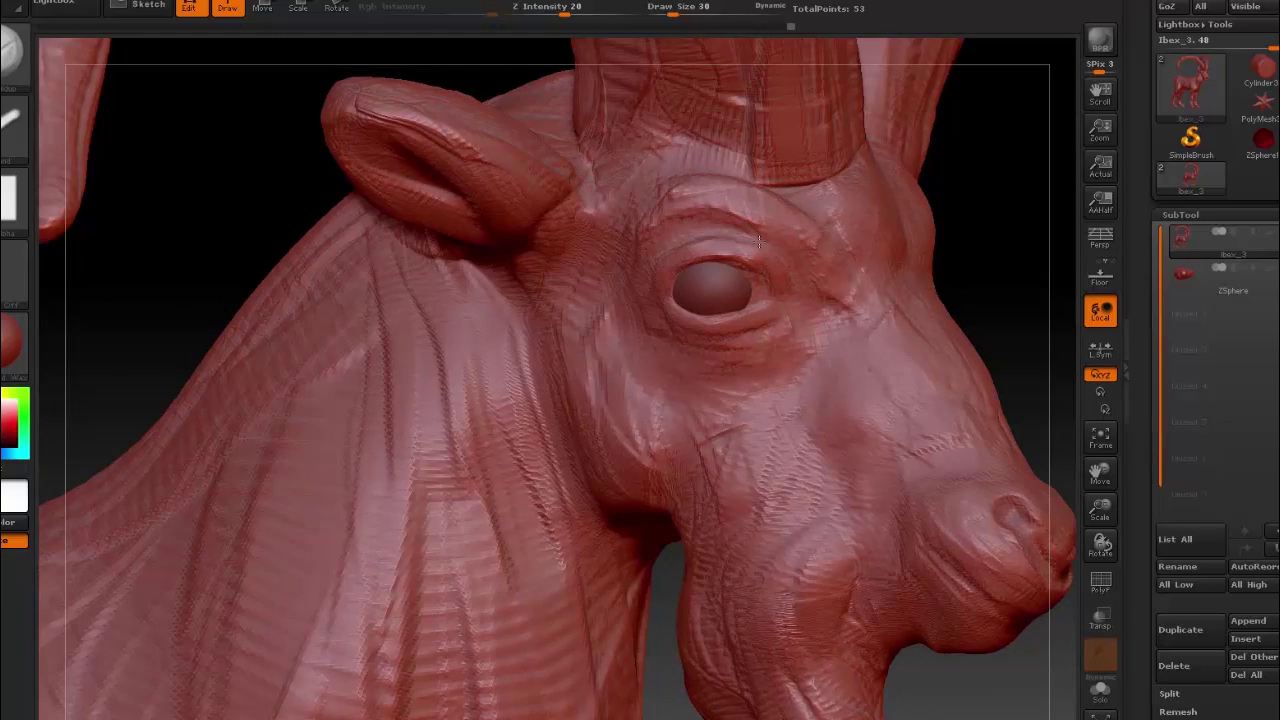
pyautogui.press('f')
pyautogui.moveTo(849, 514)
pyautogui.mouseDown()
pyautogui.moveTo(763, 570)
pyautogui.moveTo(714, 497)
pyautogui.mouseUp()
pyautogui.press('space')
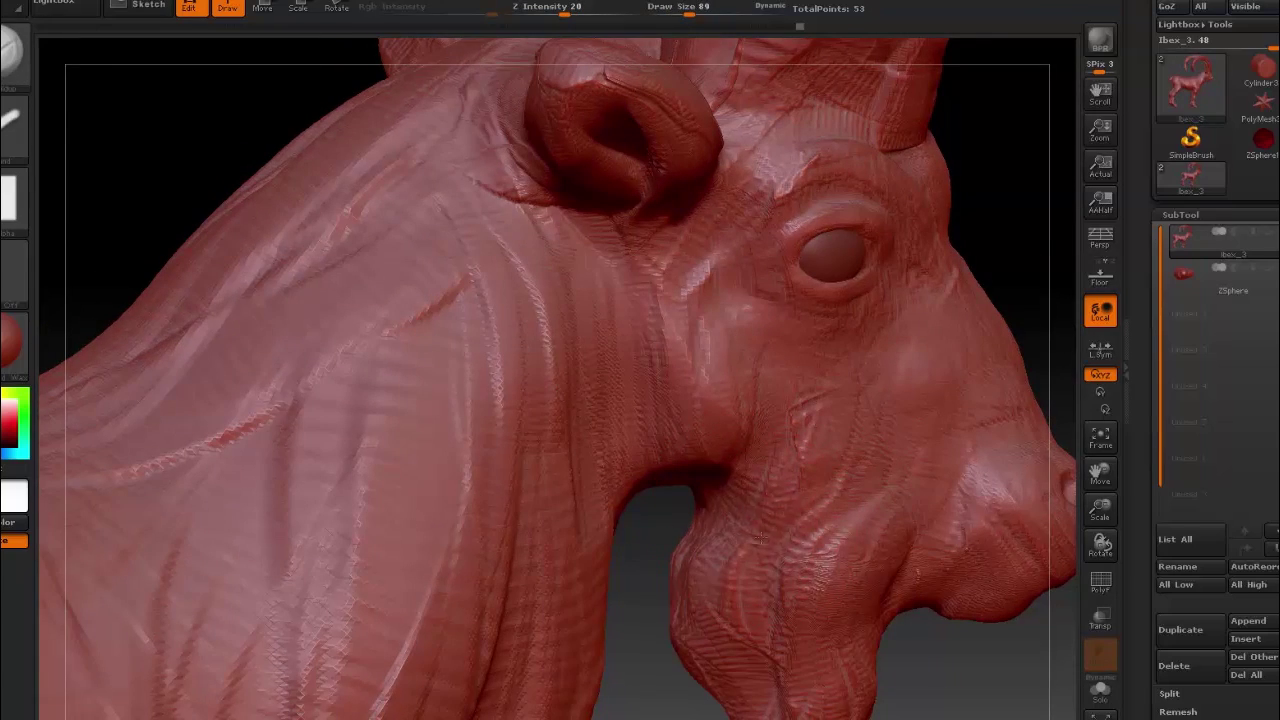
pyautogui.moveTo(697, 650); pyautogui.dragTo(885, 632)
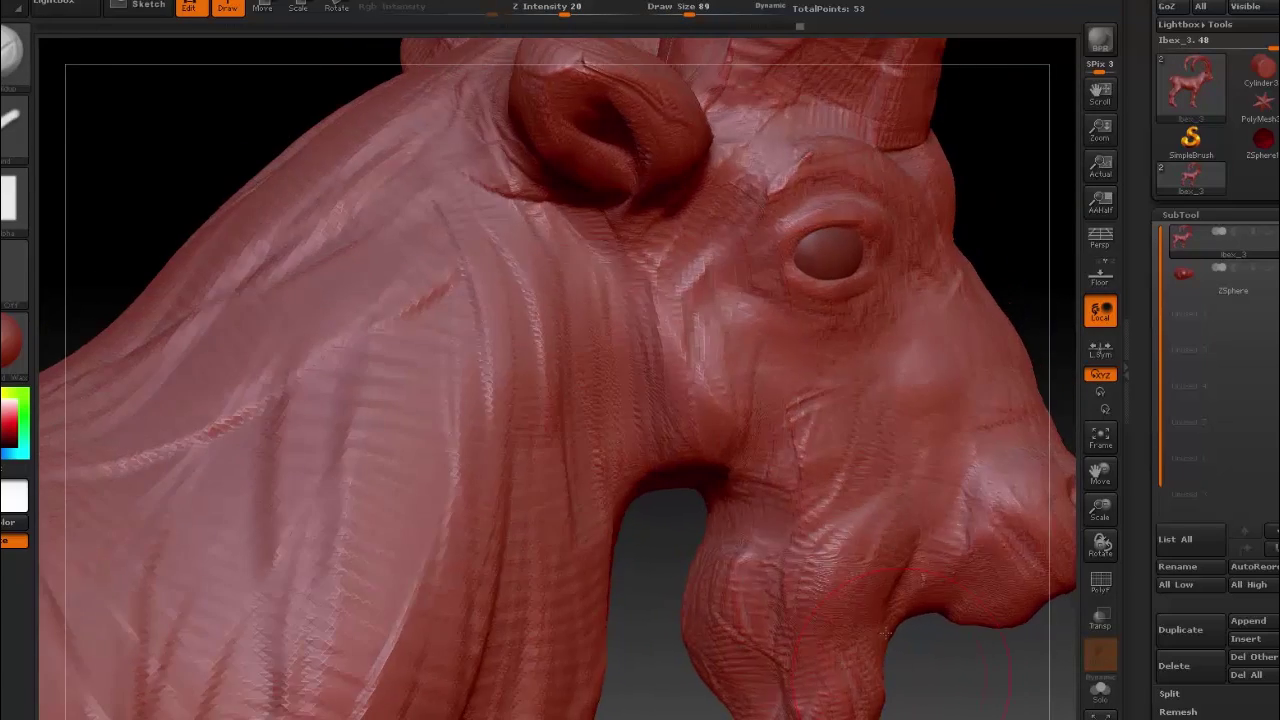
pyautogui.moveTo(790, 563); pyautogui.dragTo(728, 516)
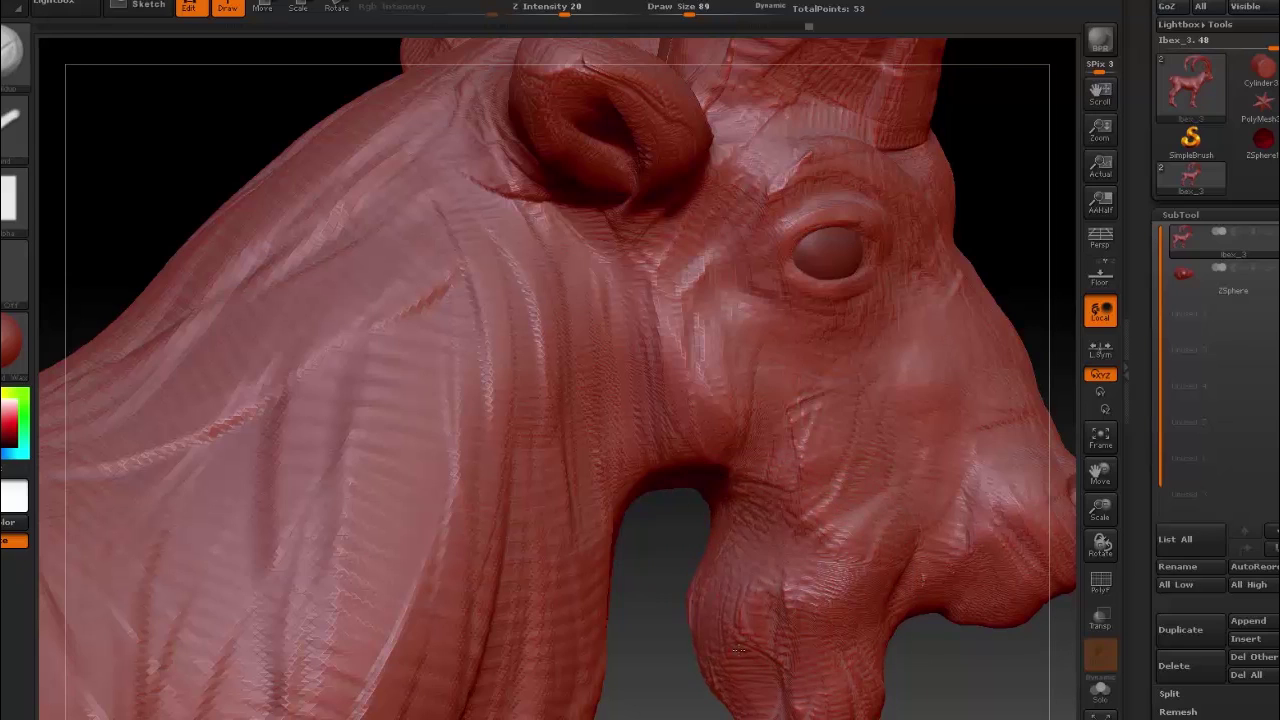
pyautogui.moveTo(730, 665); pyautogui.dragTo(703, 553)
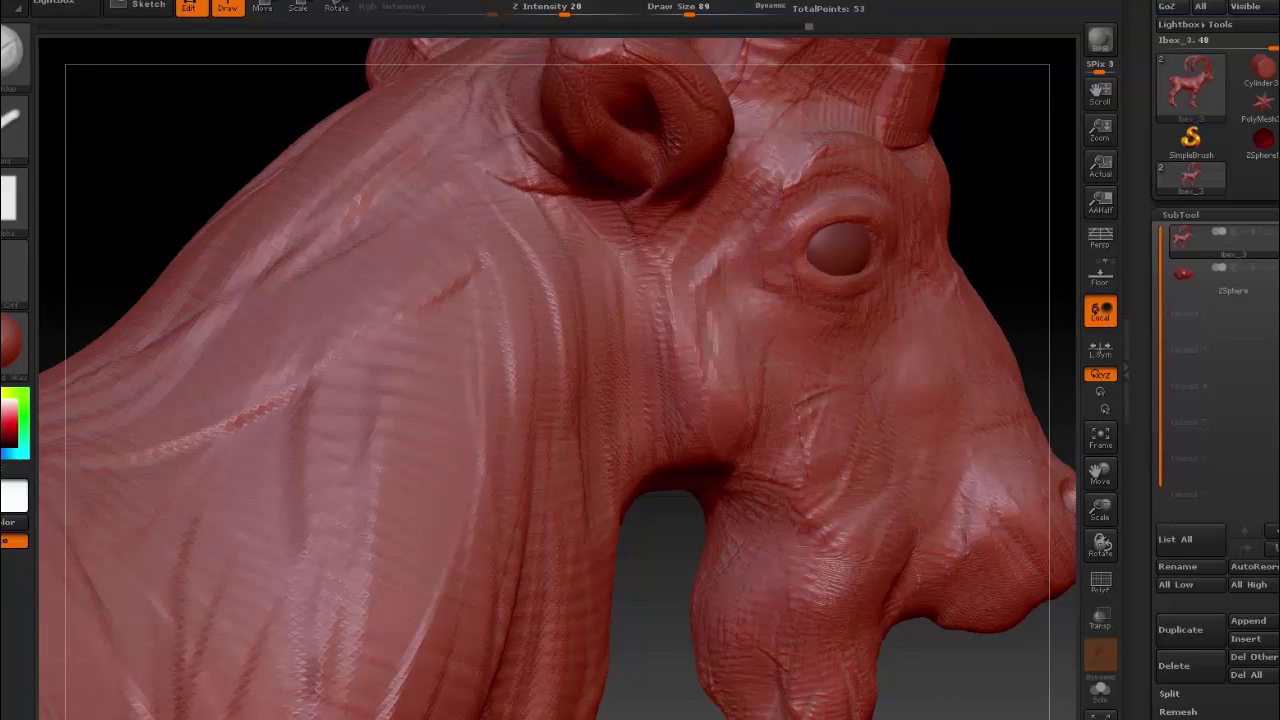
pyautogui.moveTo(929, 651); pyautogui.dragTo(880, 620)
pyautogui.press('space')
pyautogui.moveTo(960, 524); pyautogui.dragTo(920, 524)
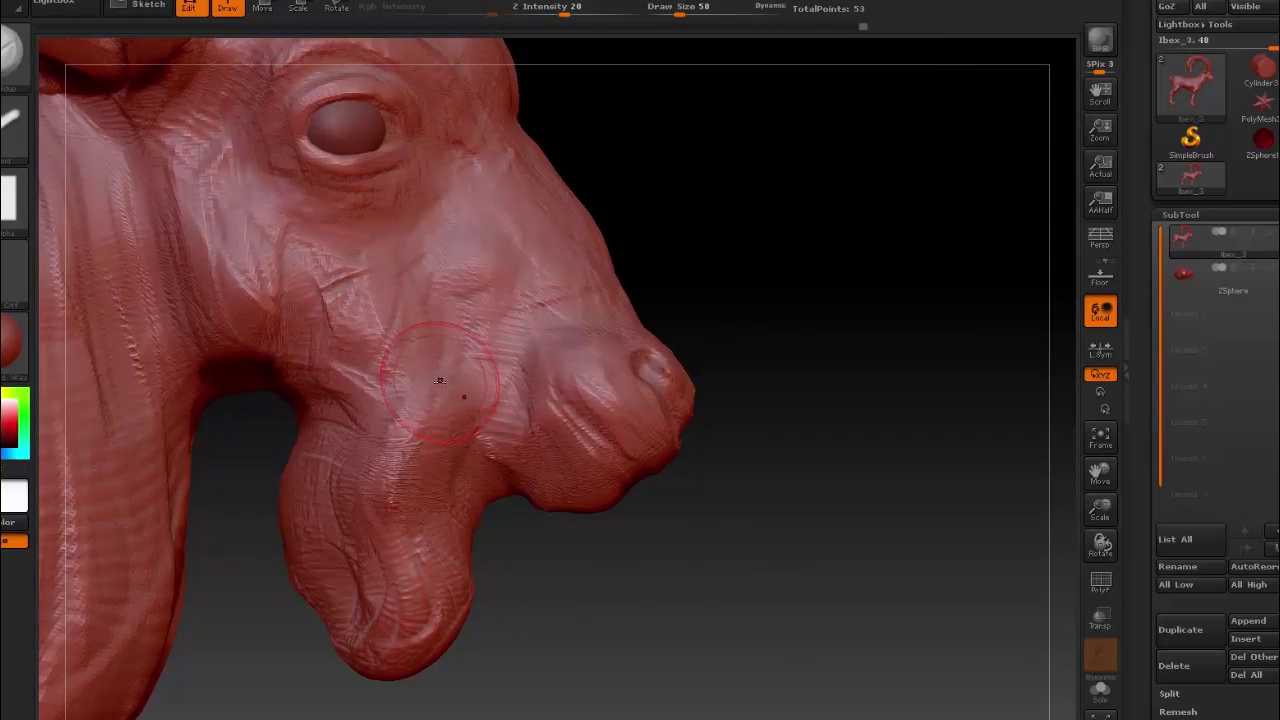
# Step: Sculpt the eyelids around the eyeball, ending with brush size 19
pyautogui.moveTo(533, 521); pyautogui.dragTo(680, 450)
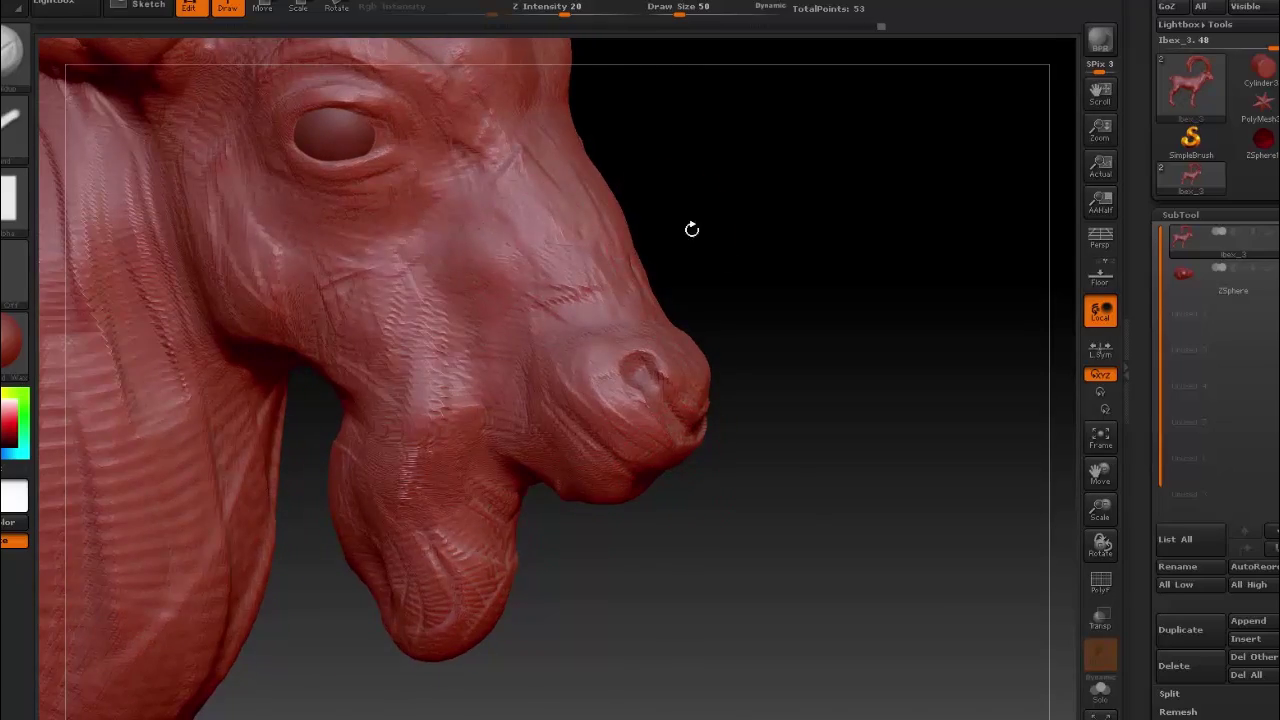
pyautogui.moveTo(691, 229); pyautogui.dragTo(760, 254)
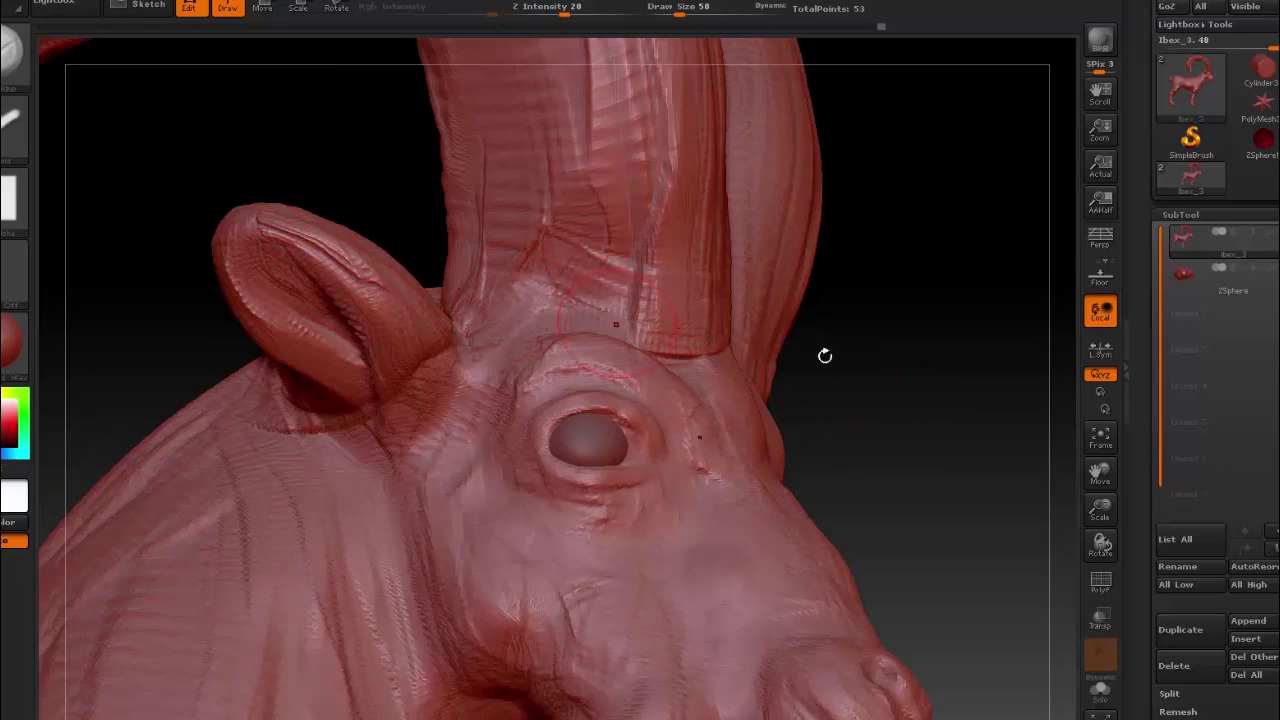
pyautogui.moveTo(825, 355); pyautogui.dragTo(262, 212)
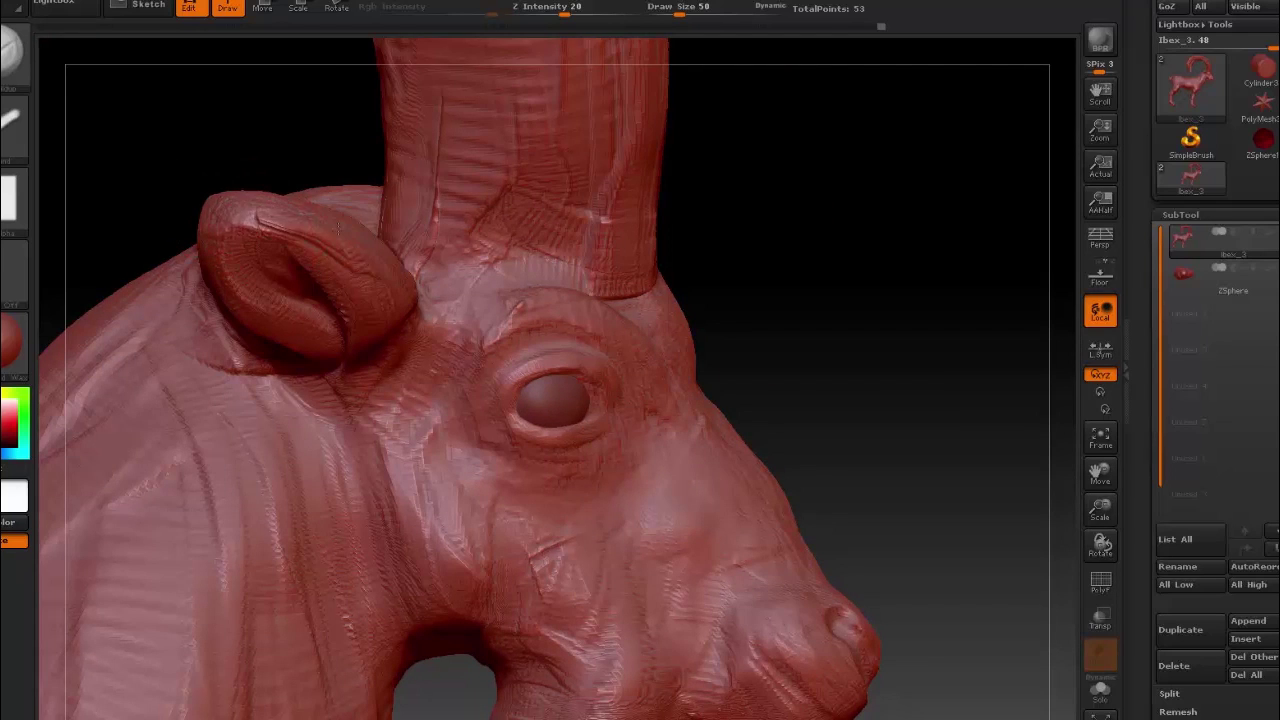
pyautogui.moveTo(791, 404)
pyautogui.mouseDown()
pyautogui.moveTo(889, 286)
pyautogui.moveTo(412, 265)
pyautogui.mouseUp()
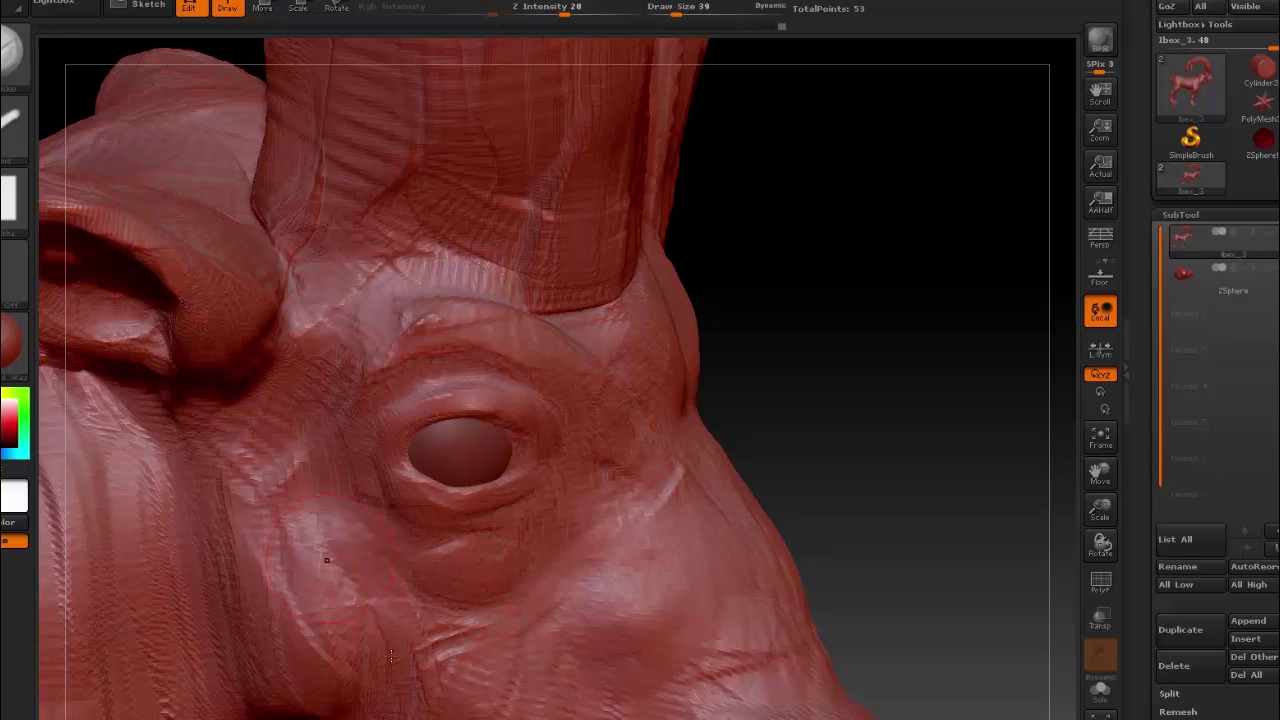
pyautogui.press('space')
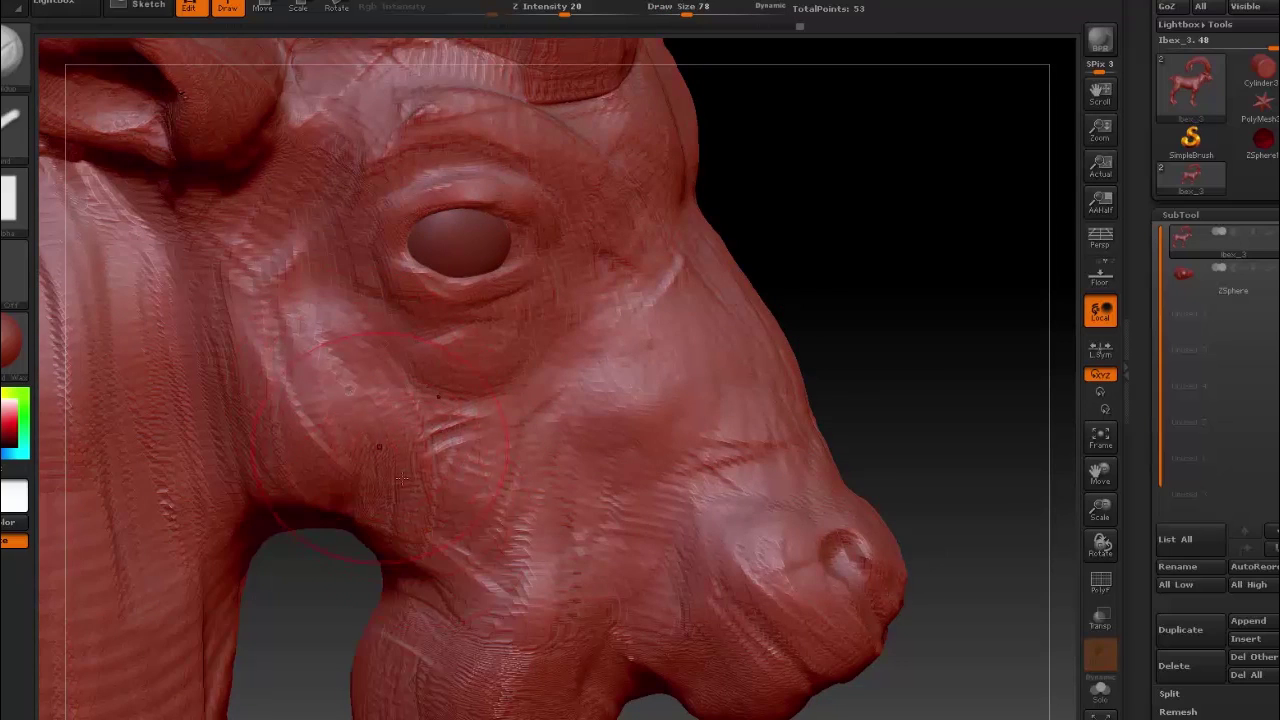
pyautogui.moveTo(890, 291); pyautogui.dragTo(888, 291)
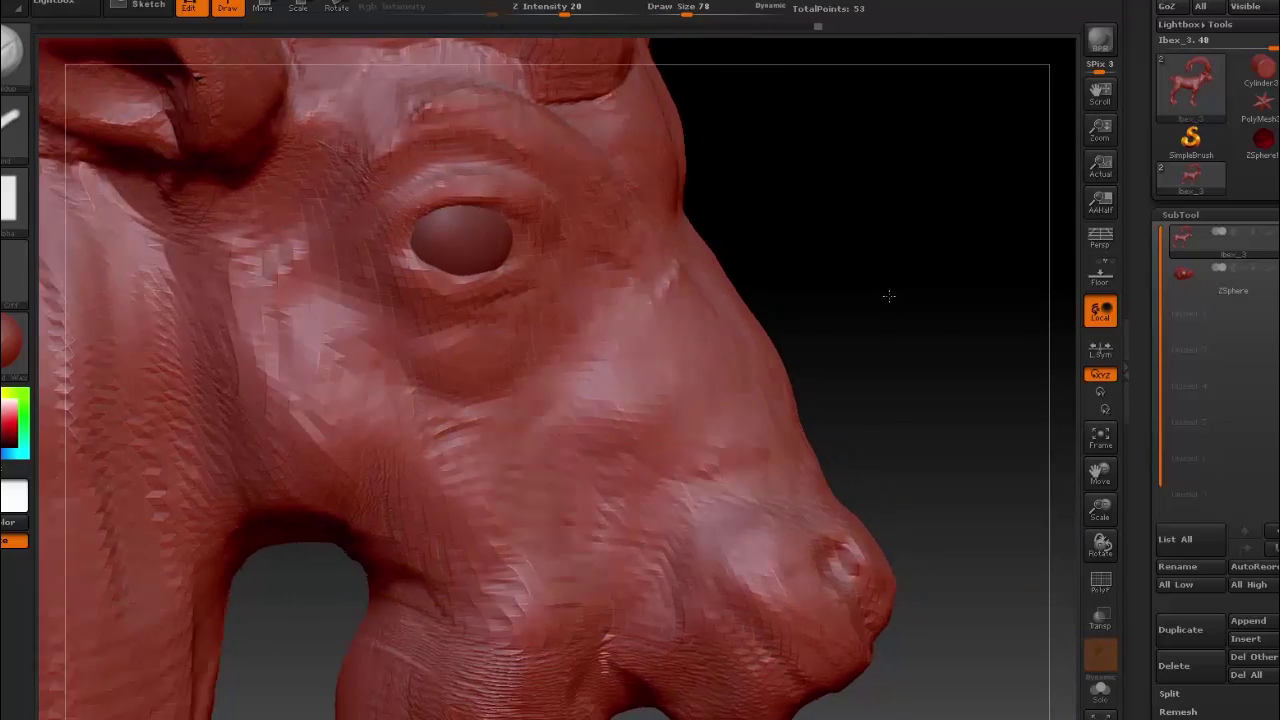
pyautogui.moveTo(318, 260); pyautogui.dragTo(248, 266)
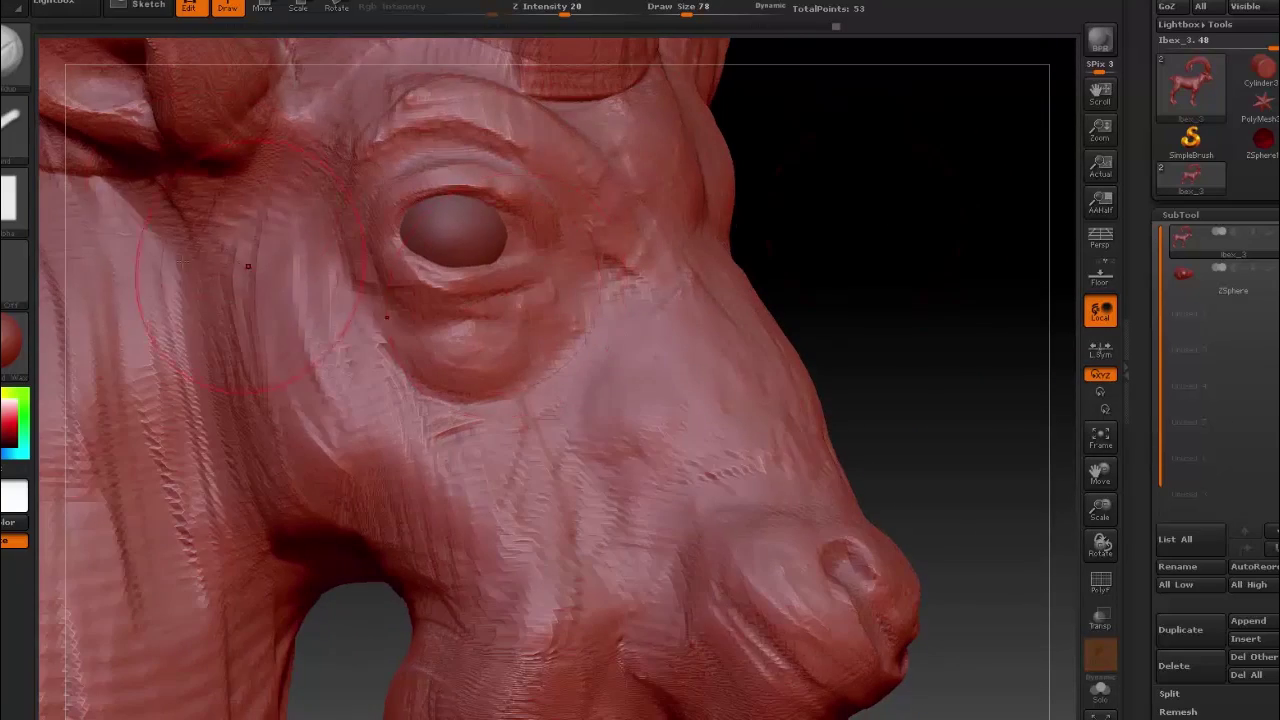
pyautogui.press('[')
pyautogui.press('[')
pyautogui.press('[')
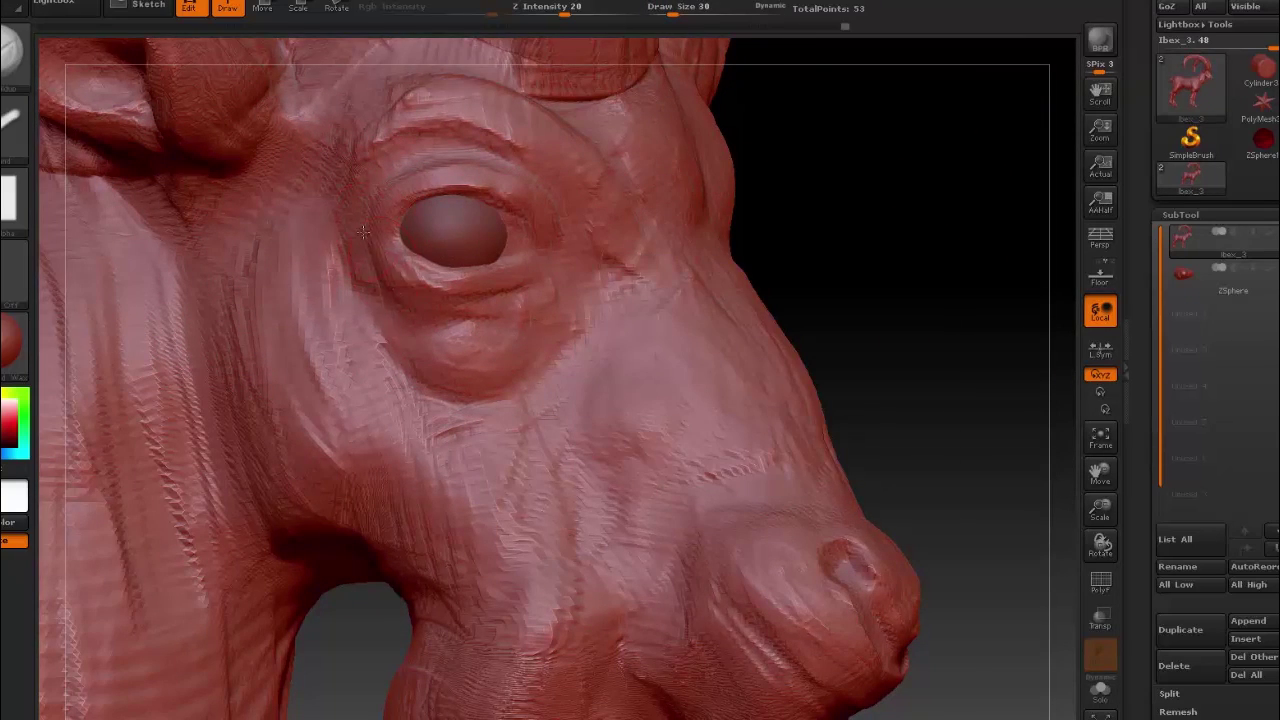
pyautogui.press('[')
# Step: Sculpt the muzzle and chin beard with the Standard brush enlarged to Draw Size 50
pyautogui.click(1180, 214)
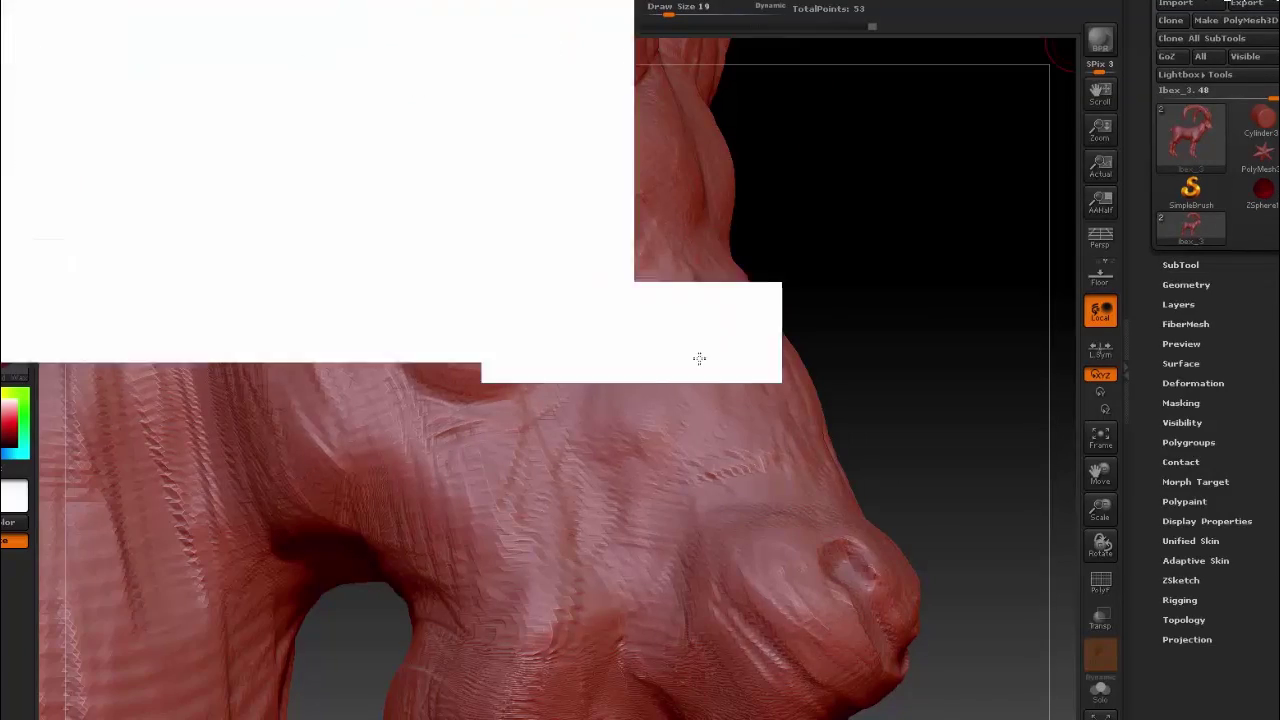
pyautogui.moveTo(960, 300); pyautogui.dragTo(413, 265)
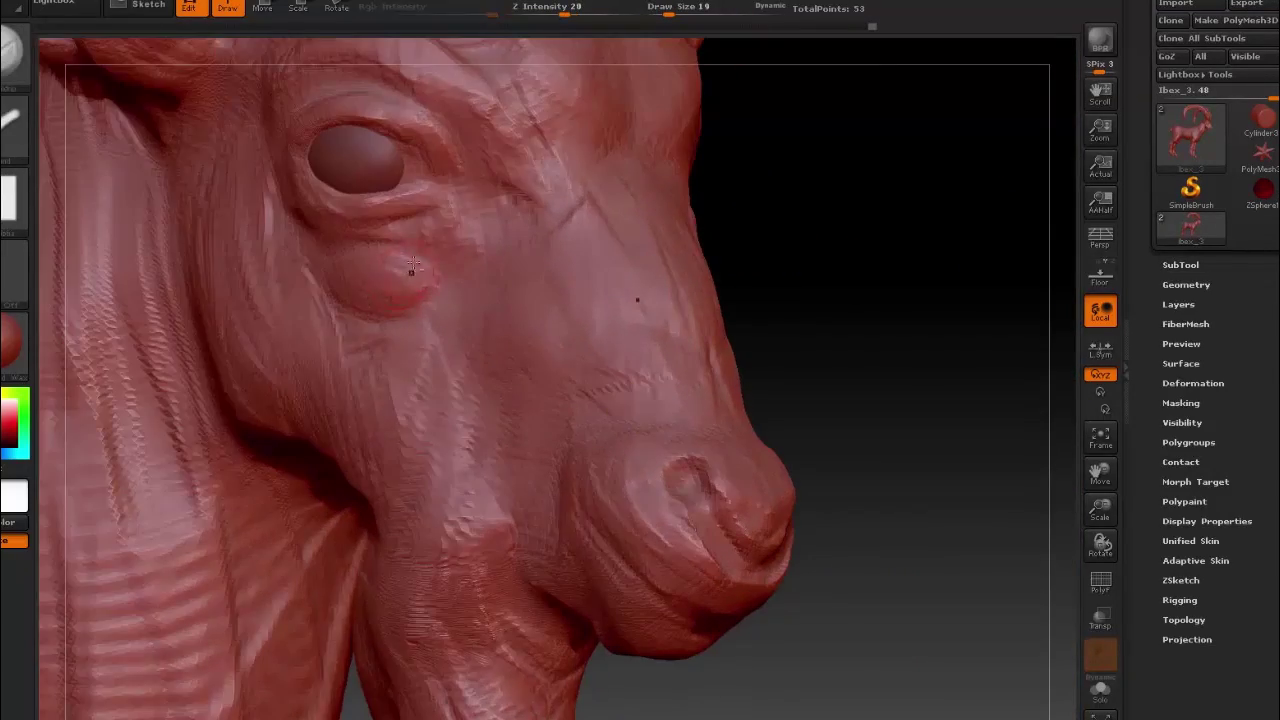
pyautogui.press(']')
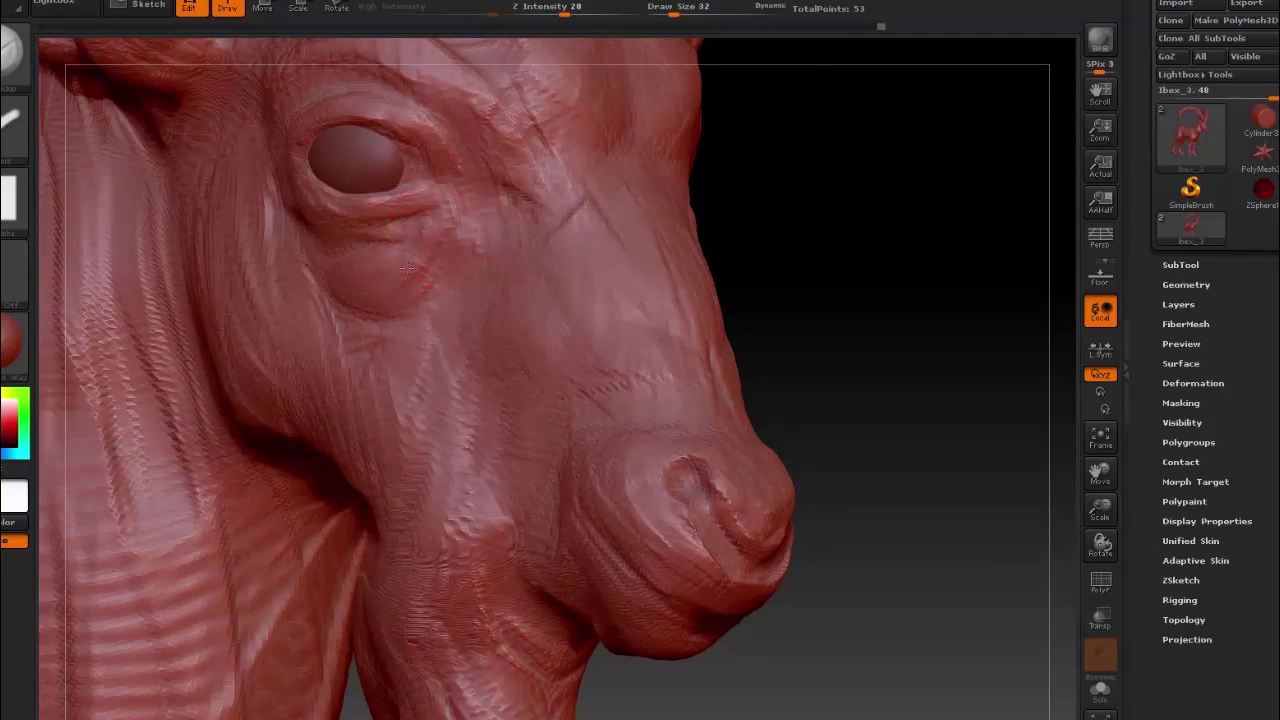
pyautogui.scroll(-3, 407, 267)
pyautogui.moveTo(774, 346)
pyautogui.mouseDown()
pyautogui.moveTo(685, 390)
pyautogui.moveTo(512, 200)
pyautogui.moveTo(640, 178)
pyautogui.mouseUp()
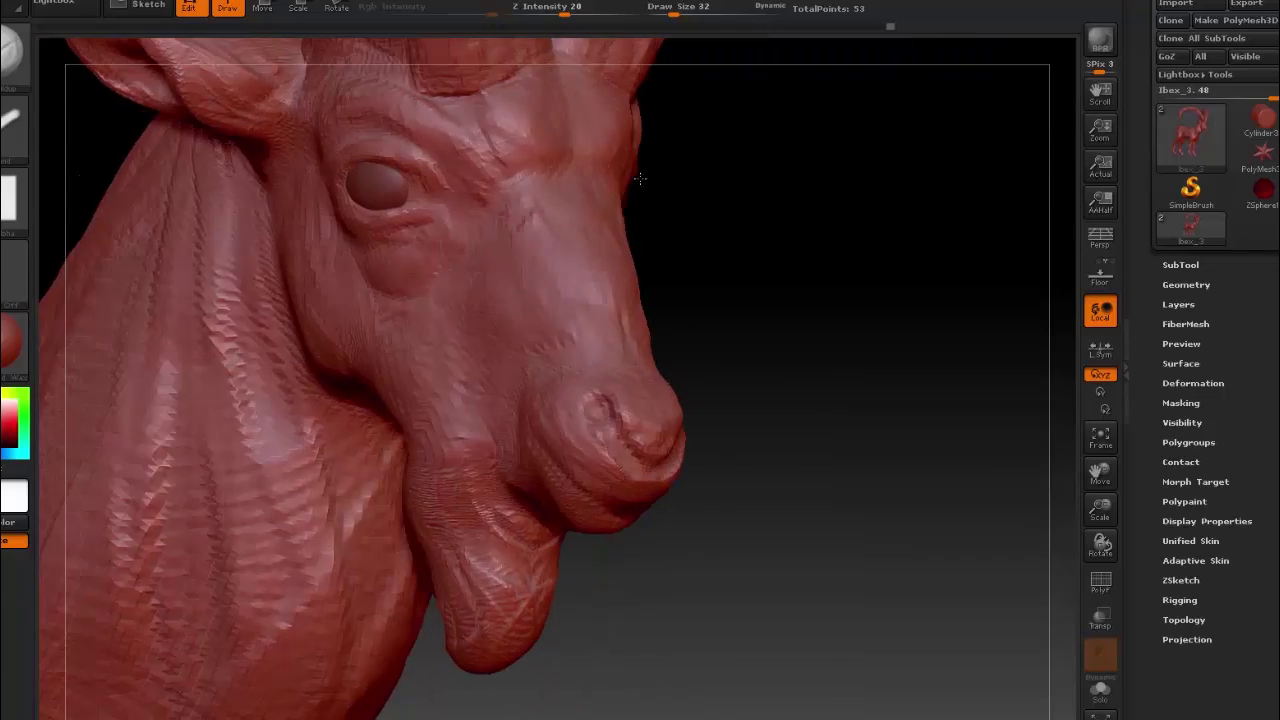
pyautogui.moveTo(722, 201)
pyautogui.mouseDown()
pyautogui.moveTo(655, 300)
pyautogui.moveTo(720, 280)
pyautogui.moveTo(791, 297)
pyautogui.moveTo(801, 329)
pyautogui.moveTo(816, 322)
pyautogui.mouseUp()
pyautogui.moveTo(809, 266)
pyautogui.mouseDown()
pyautogui.moveTo(870, 250)
pyautogui.moveTo(847, 220)
pyautogui.mouseUp()
pyautogui.moveTo(832, 270)
pyautogui.mouseDown()
pyautogui.moveTo(866, 265)
pyautogui.moveTo(606, 386)
pyautogui.moveTo(686, 523)
pyautogui.moveTo(650, 565)
pyautogui.moveTo(699, 551)
pyautogui.mouseUp()
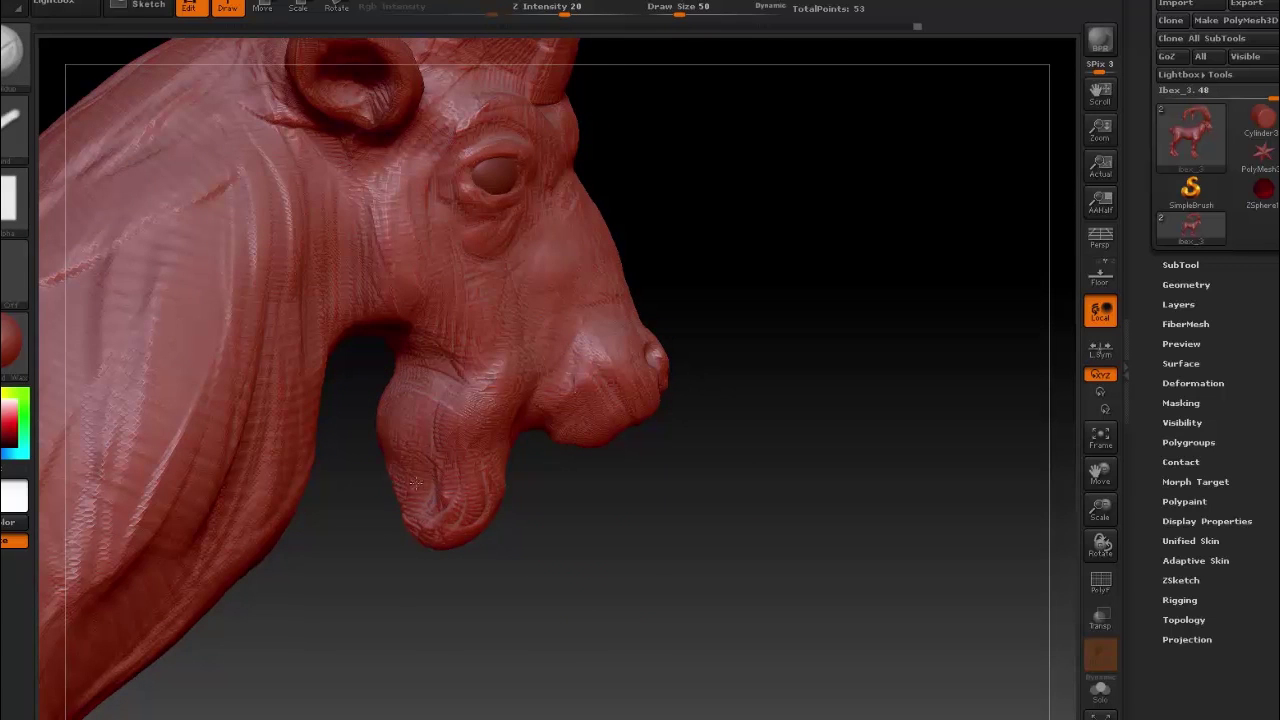
pyautogui.moveTo(442, 481)
pyautogui.mouseDown()
pyautogui.moveTo(569, 543)
pyautogui.moveTo(571, 509)
pyautogui.moveTo(471, 488)
pyautogui.moveTo(600, 570)
pyautogui.moveTo(613, 561)
pyautogui.moveTo(563, 537)
pyautogui.moveTo(660, 503)
pyautogui.moveTo(611, 551)
pyautogui.moveTo(473, 494)
pyautogui.moveTo(409, 531)
pyautogui.moveTo(381, 367)
pyautogui.moveTo(500, 457)
pyautogui.moveTo(586, 386)
pyautogui.moveTo(462, 618)
pyautogui.mouseUp()
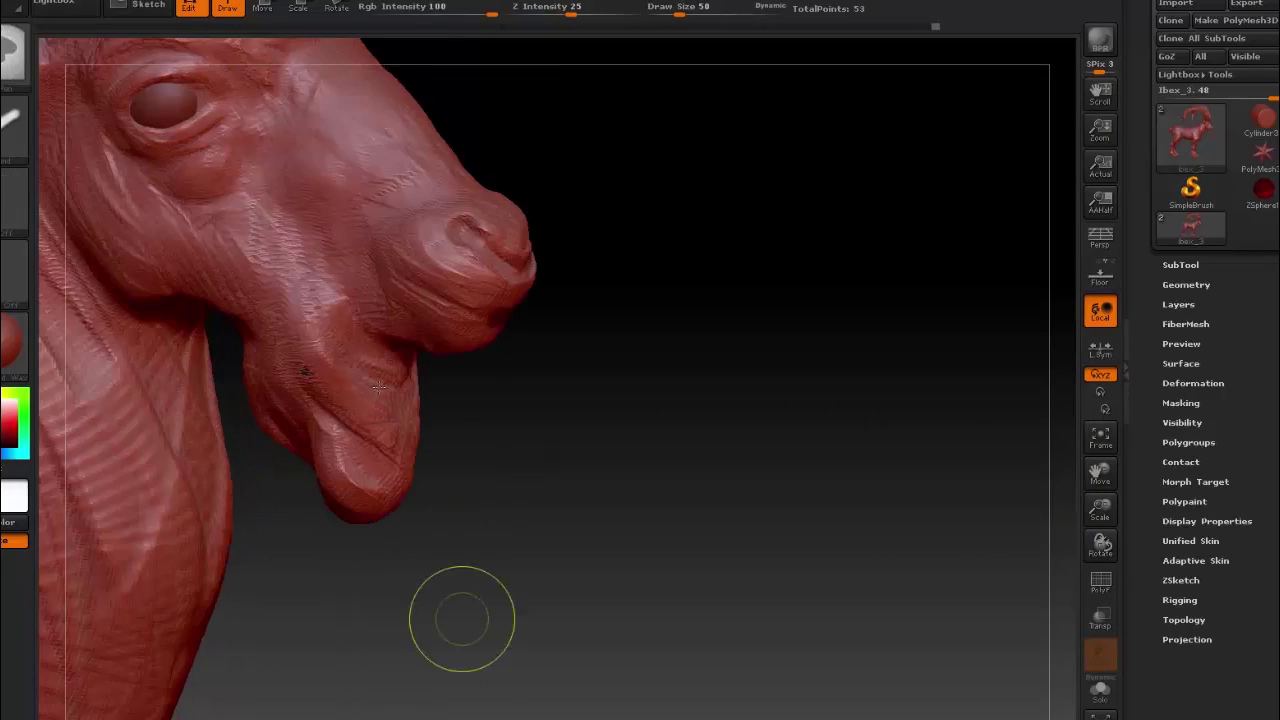
pyautogui.moveTo(335, 313)
pyautogui.mouseDown()
pyautogui.moveTo(566, 337)
pyautogui.moveTo(708, 394)
pyautogui.moveTo(622, 469)
pyautogui.mouseUp()
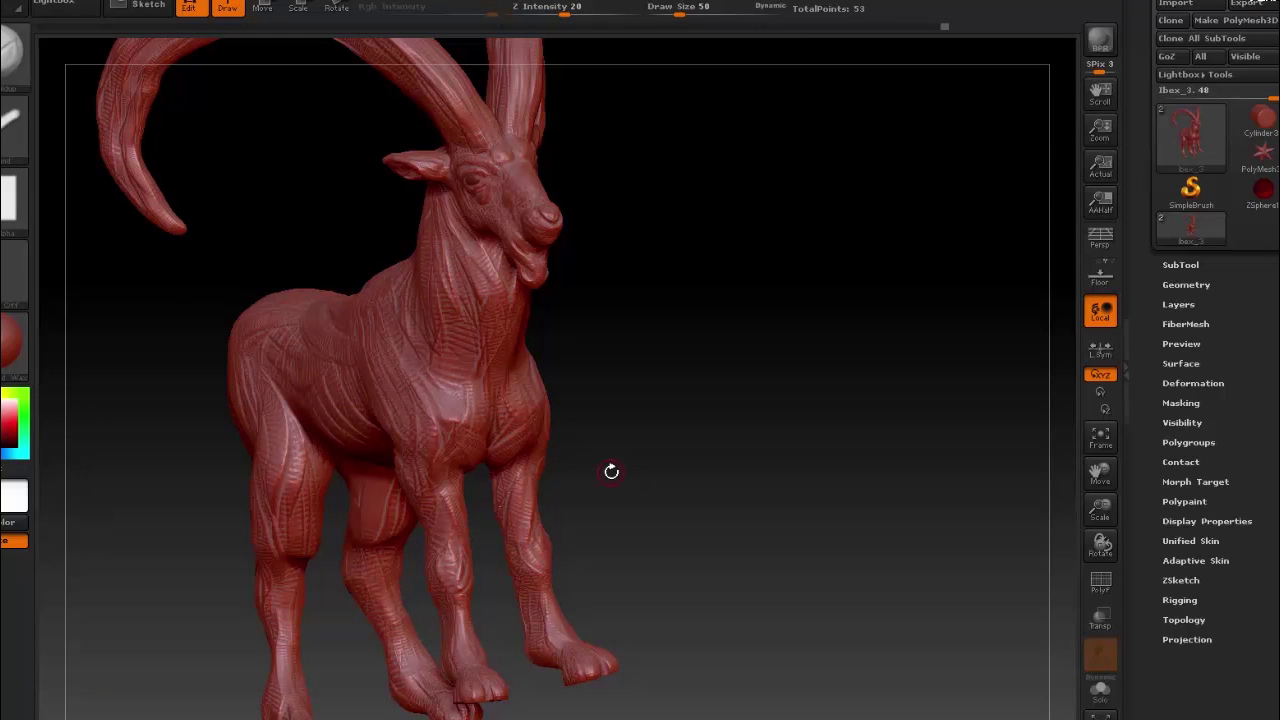
# Step: Sculpt muscle detail on the body and front legs, then enlarge the brush to 311
pyautogui.moveTo(546, 483)
pyautogui.mouseDown()
pyautogui.moveTo(640, 571)
pyautogui.moveTo(694, 471)
pyautogui.moveTo(451, 401)
pyautogui.moveTo(671, 449)
pyautogui.moveTo(622, 468)
pyautogui.moveTo(676, 443)
pyautogui.mouseUp()
pyautogui.moveTo(414, 428); pyautogui.dragTo(479, 461)
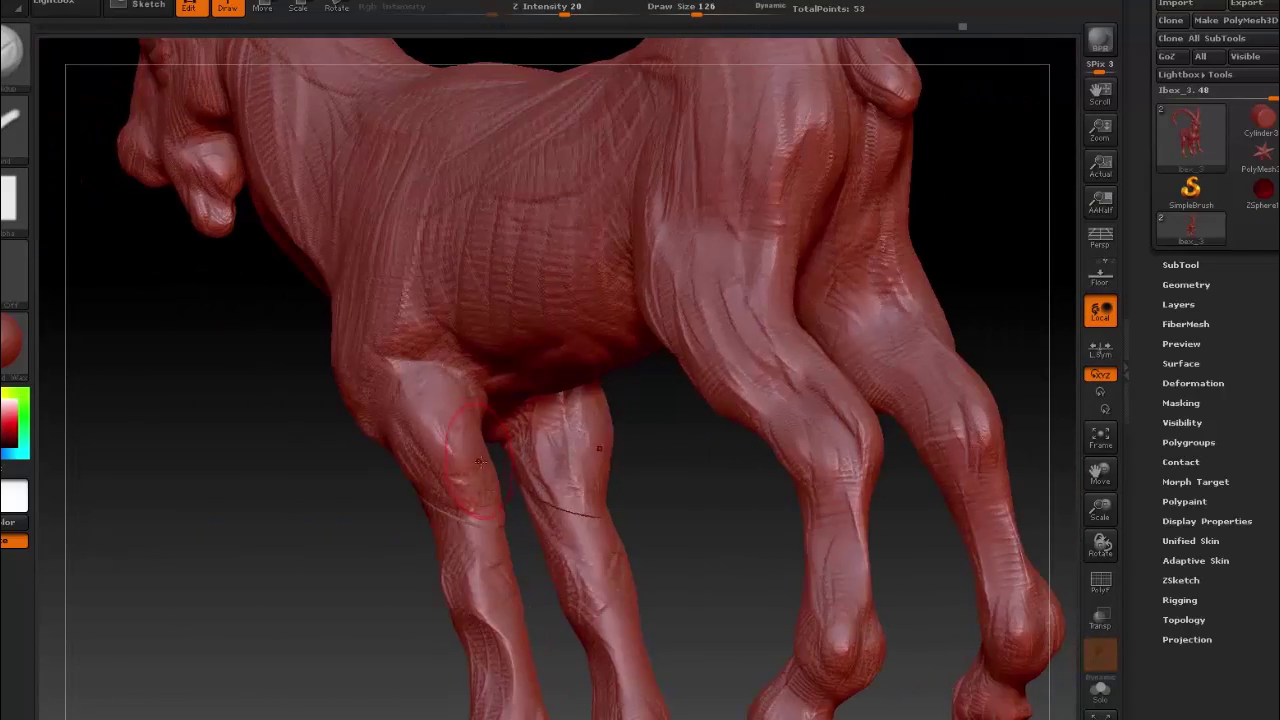
pyautogui.moveTo(695, 472); pyautogui.dragTo(407, 466)
pyautogui.moveTo(613, 514)
pyautogui.mouseDown()
pyautogui.moveTo(437, 369)
pyautogui.moveTo(608, 400)
pyautogui.moveTo(415, 340)
pyautogui.mouseUp()
pyautogui.moveTo(621, 287)
pyautogui.mouseDown()
pyautogui.moveTo(643, 449)
pyautogui.moveTo(519, 468)
pyautogui.mouseUp()
pyautogui.moveTo(662, 559)
pyautogui.mouseDown()
pyautogui.moveTo(694, 449)
pyautogui.moveTo(700, 597)
pyautogui.moveTo(767, 565)
pyautogui.mouseUp()
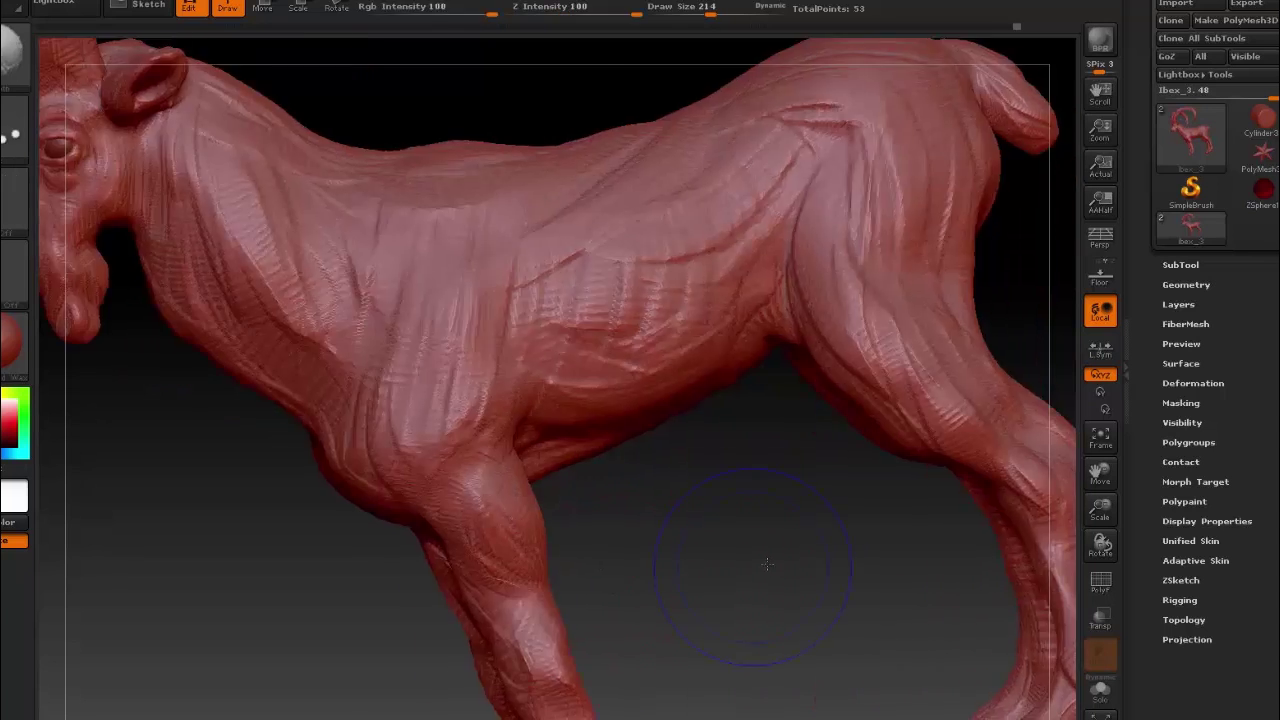
pyautogui.press('f')
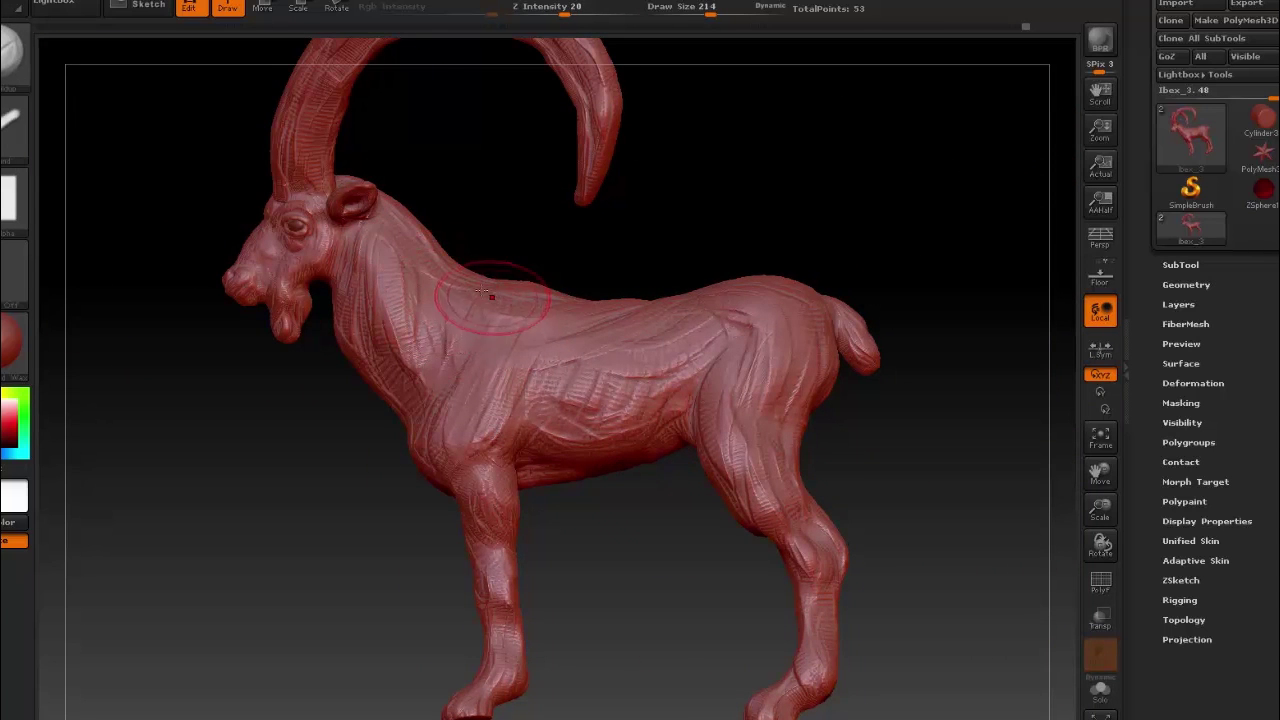
pyautogui.keyDown('alt'); pyautogui.moveTo(528, 437); pyautogui.dragTo(703, 271); pyautogui.keyUp('alt')
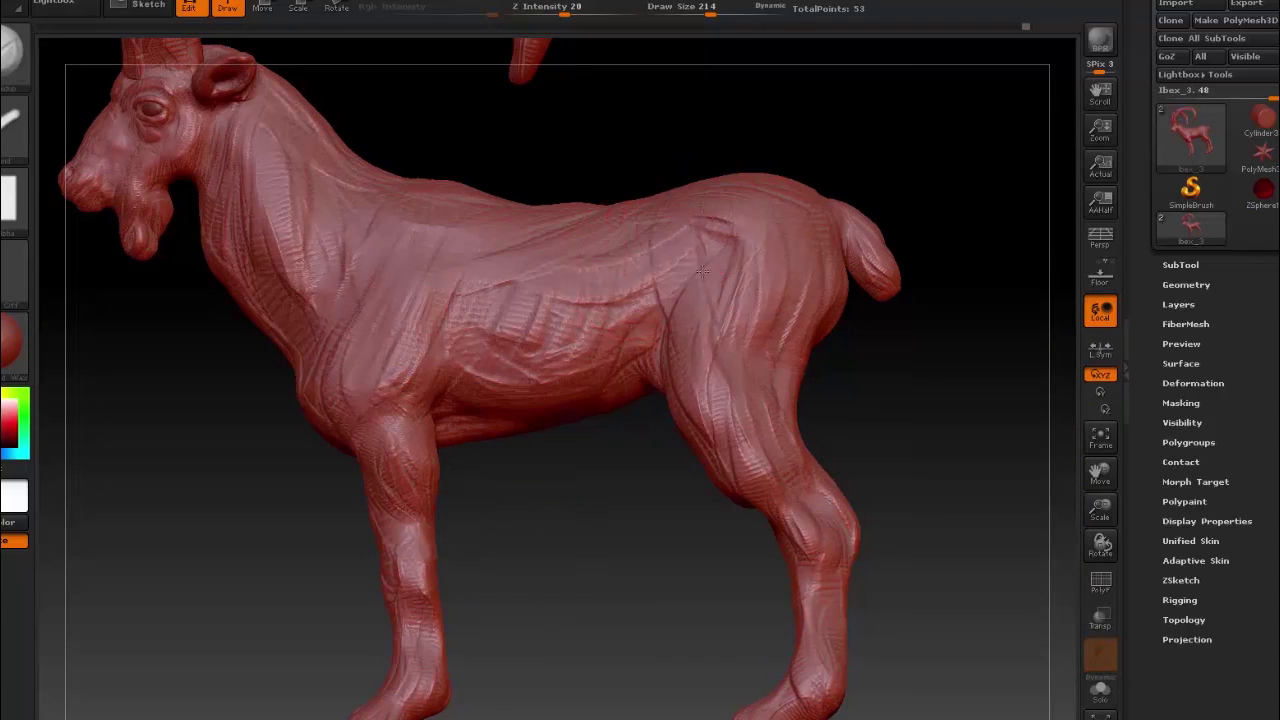
pyautogui.moveTo(868, 410)
pyautogui.mouseDown()
pyautogui.moveTo(648, 147)
pyautogui.moveTo(834, 360)
pyautogui.moveTo(678, 313)
pyautogui.moveTo(900, 300)
pyautogui.moveTo(700, 286)
pyautogui.mouseUp()
pyautogui.press('space')
# Step: Push the ibex's rump and tail into shape with Move Topological at Draw Size 688
pyautogui.press('b')
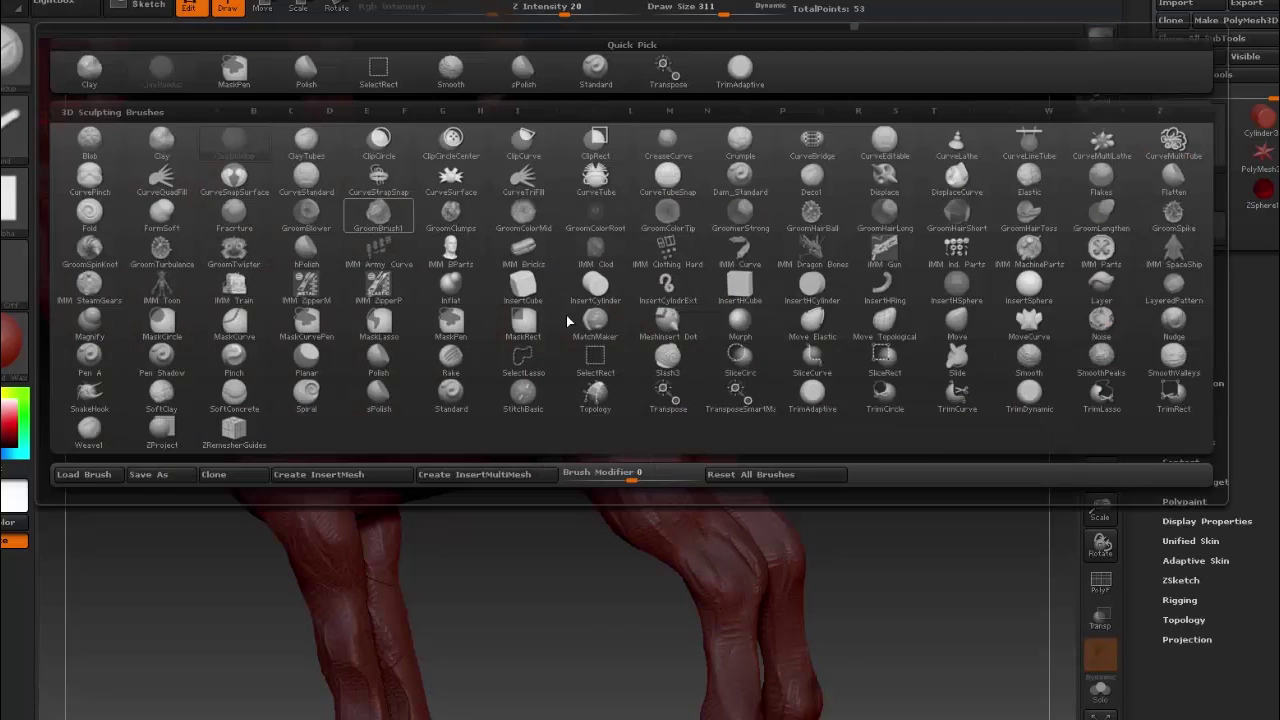
pyautogui.click(890, 330)
pyautogui.press('space')
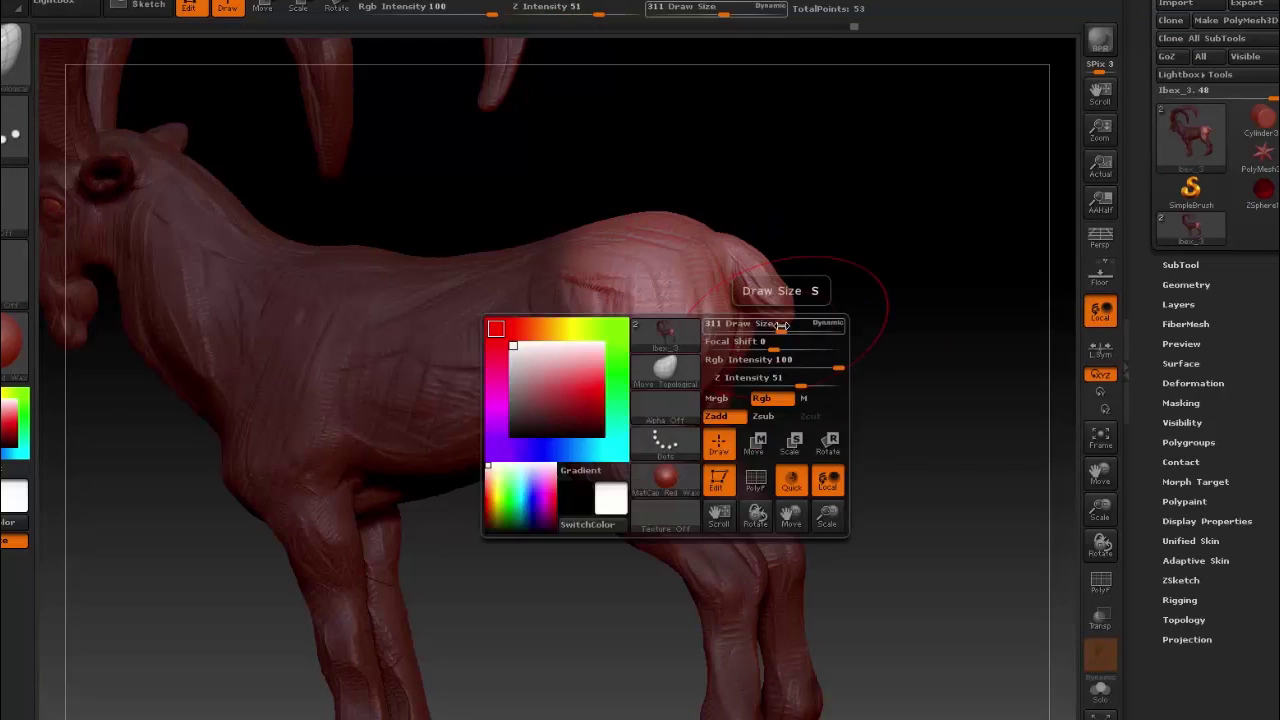
pyautogui.moveTo(766, 300); pyautogui.dragTo(716, 310)
pyautogui.moveTo(825, 410); pyautogui.dragTo(839, 394)
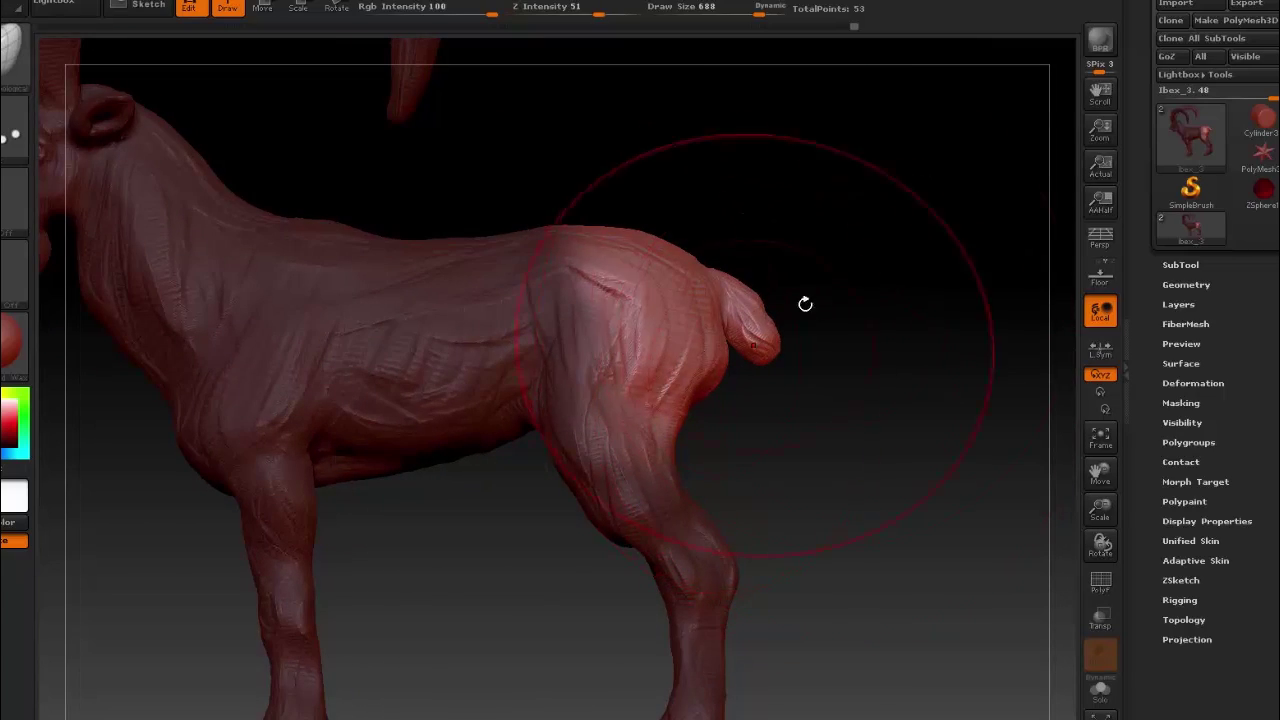
pyautogui.moveTo(686, 428)
pyautogui.mouseDown()
pyautogui.moveTo(808, 474)
pyautogui.moveTo(894, 423)
pyautogui.mouseUp()
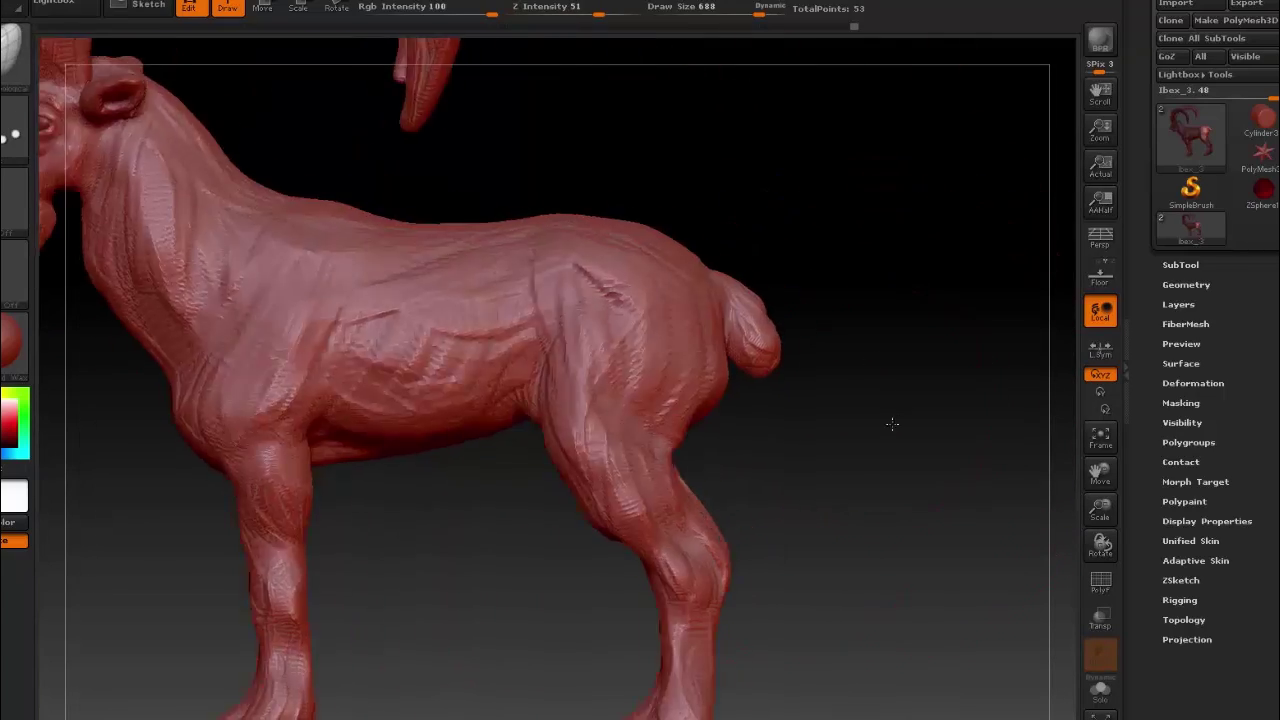
# Step: Return to the finer sculpting brush at a smaller size and work around the rear
pyautogui.press('b')
pyautogui.press('c')
pyautogui.press('b')
pyautogui.press('space')
pyautogui.moveTo(613, 299); pyautogui.dragTo(585, 297)
pyautogui.moveTo(607, 357)
pyautogui.mouseDown()
pyautogui.moveTo(737, 337)
pyautogui.moveTo(785, 385)
pyautogui.mouseUp()
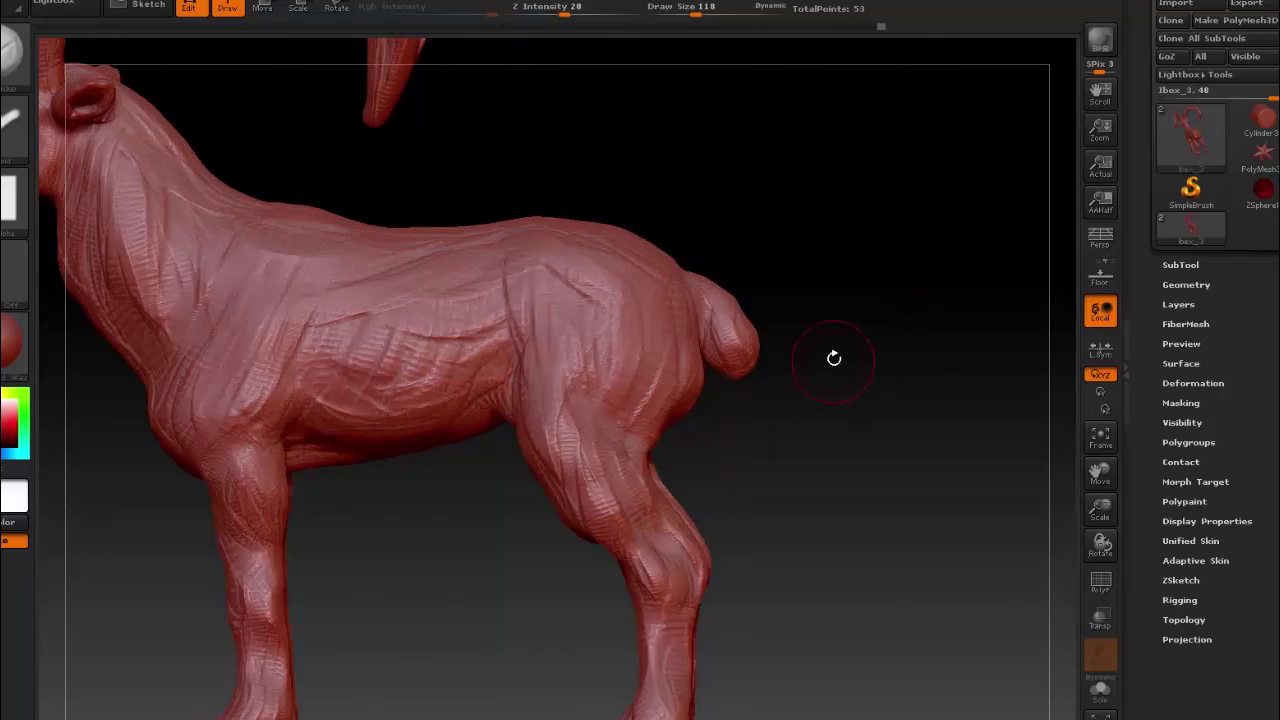
pyautogui.moveTo(659, 453)
pyautogui.mouseDown()
pyautogui.moveTo(786, 443)
pyautogui.moveTo(631, 475)
pyautogui.moveTo(614, 425)
pyautogui.moveTo(886, 437)
pyautogui.moveTo(800, 450)
pyautogui.moveTo(910, 466)
pyautogui.moveTo(638, 298)
pyautogui.moveTo(900, 309)
pyautogui.moveTo(823, 371)
pyautogui.moveTo(886, 423)
pyautogui.moveTo(613, 382)
pyautogui.moveTo(536, 352)
pyautogui.mouseUp()
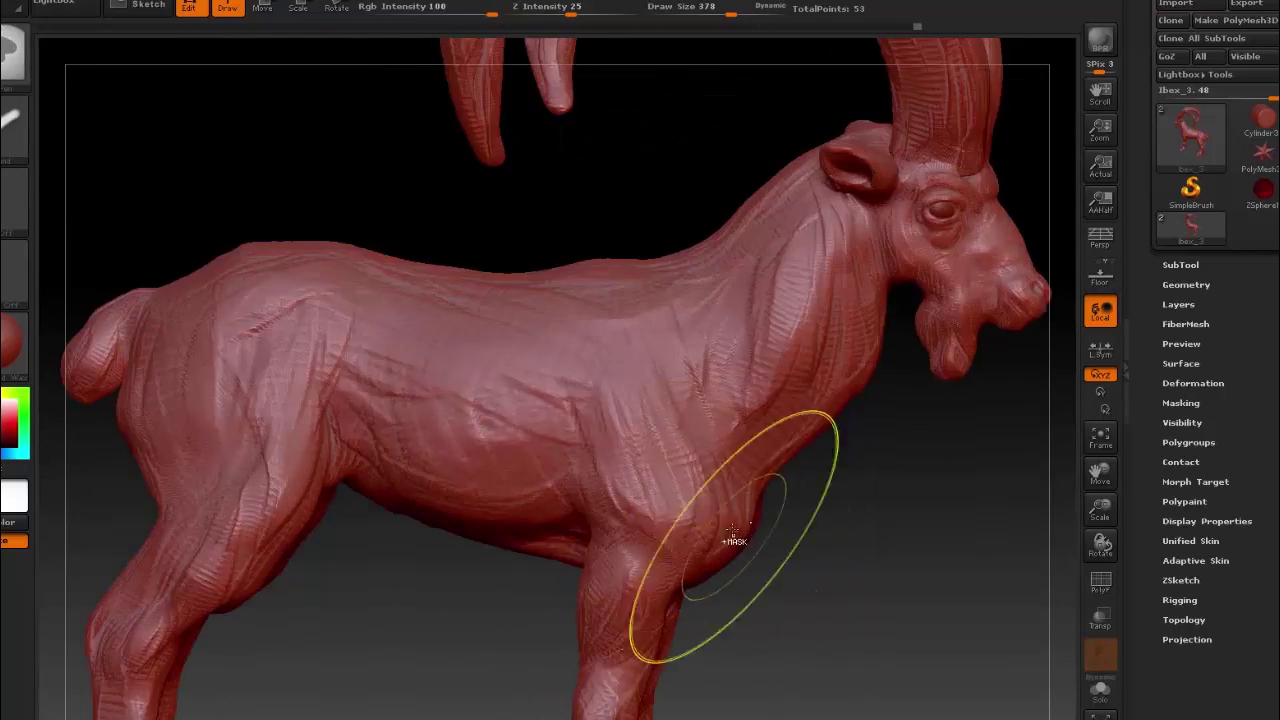
# Step: Smooth the flanks and belly at Draw Size 131, Z Intensity 20, from several angles
pyautogui.press('space')
pyautogui.moveTo(651, 566)
pyautogui.mouseDown()
pyautogui.moveTo(829, 512)
pyautogui.moveTo(313, 638)
pyautogui.mouseUp()
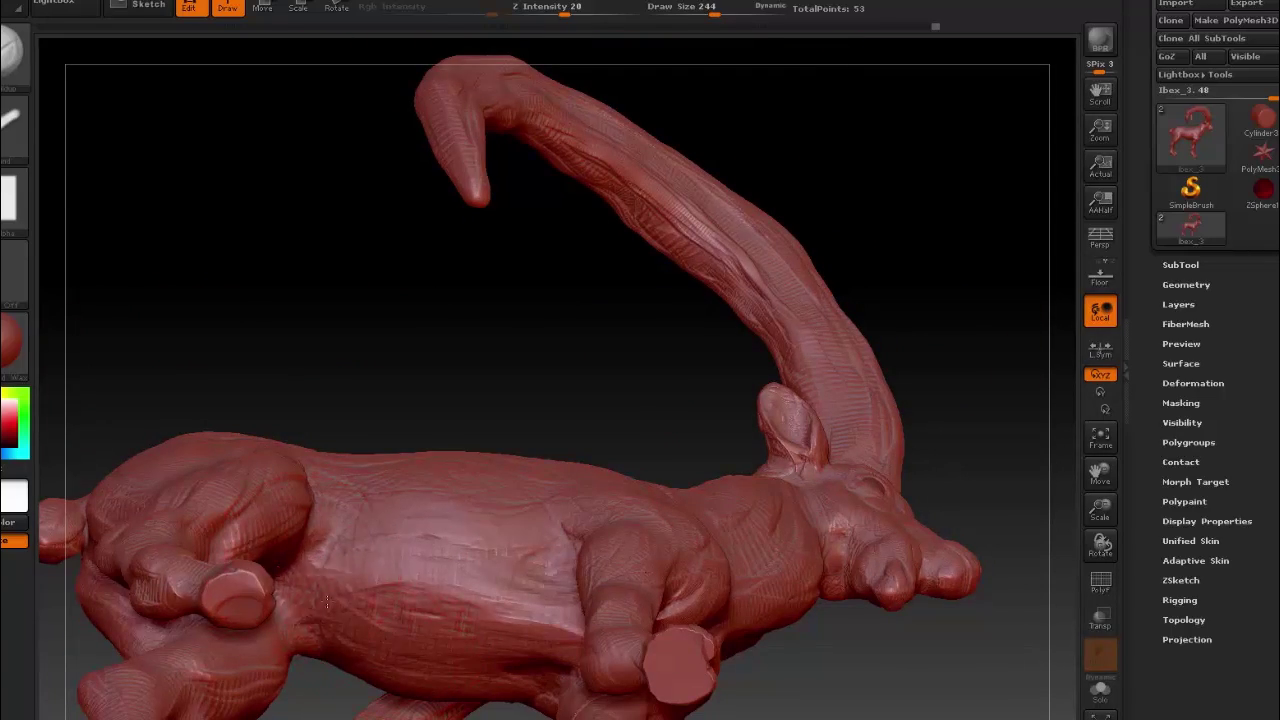
pyautogui.moveTo(570, 362); pyautogui.dragTo(405, 452)
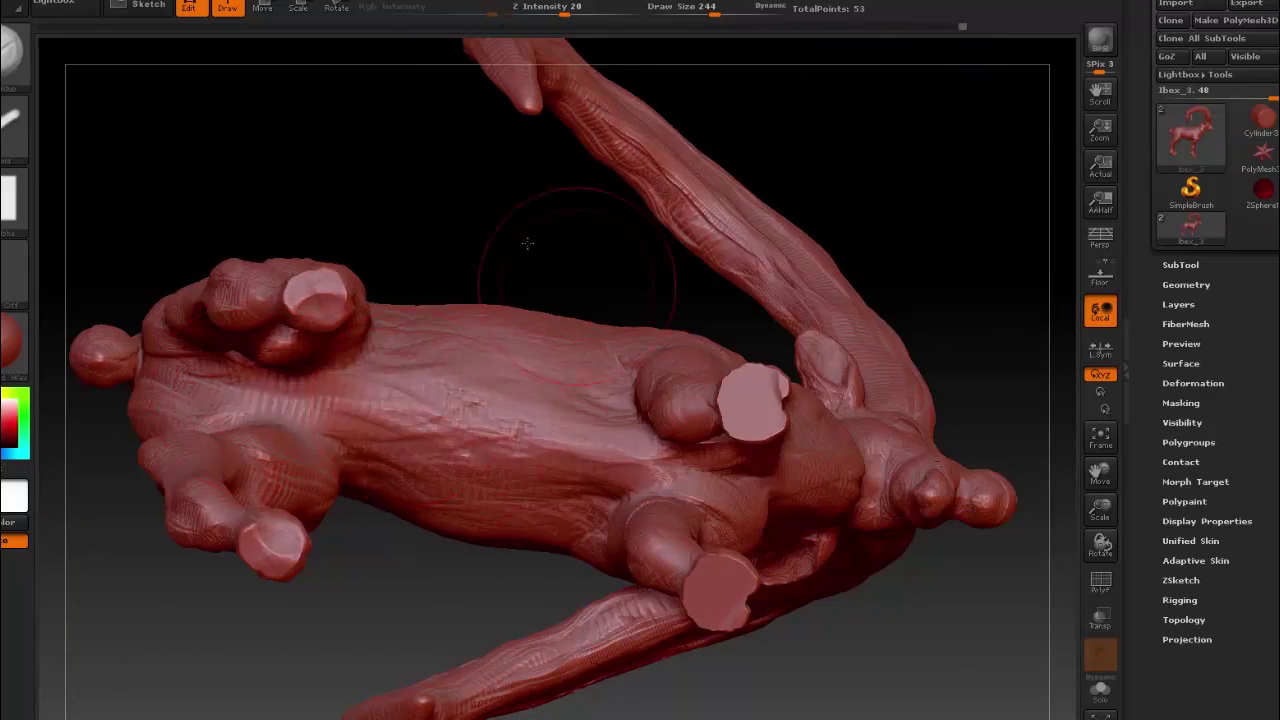
pyautogui.keyDown('shift'); pyautogui.moveTo(527, 243); pyautogui.dragTo(460, 349); pyautogui.keyUp('shift')
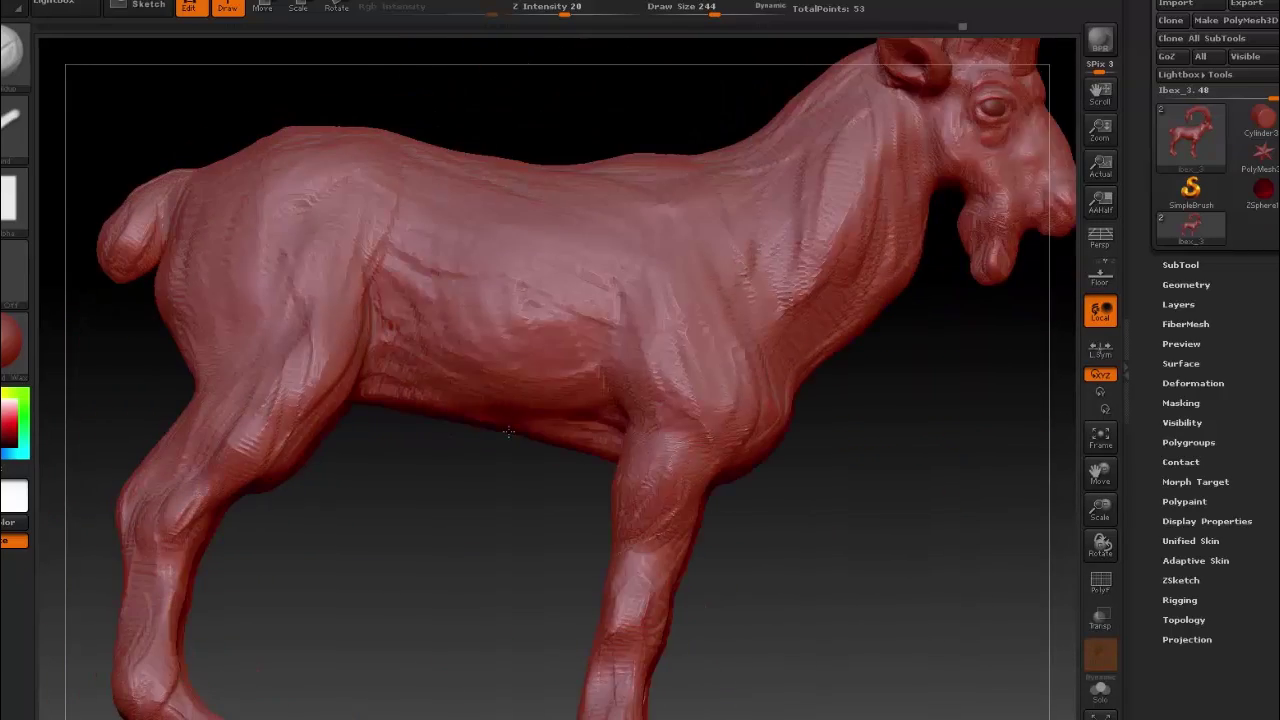
pyautogui.moveTo(447, 510)
pyautogui.mouseDown()
pyautogui.moveTo(455, 390)
pyautogui.moveTo(433, 428)
pyautogui.mouseUp()
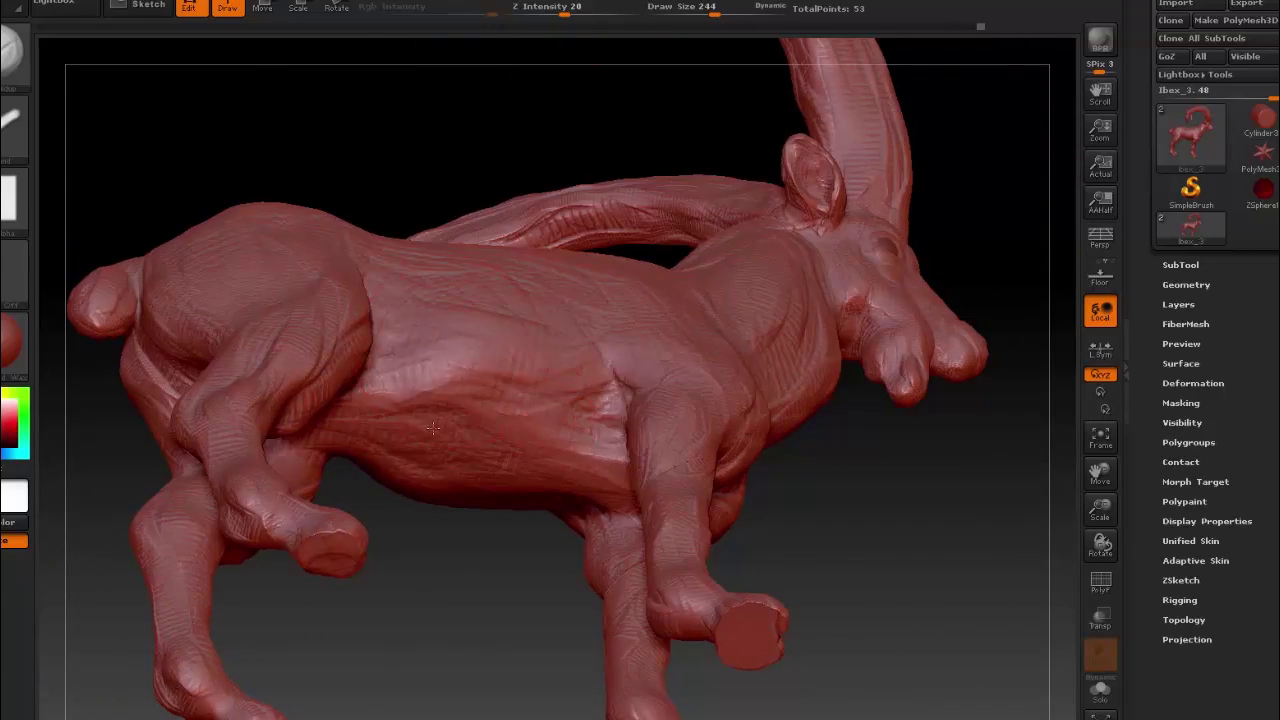
pyautogui.moveTo(540, 560)
pyautogui.keyDown('shift'); pyautogui.mouseDown()
pyautogui.moveTo(493, 708)
pyautogui.moveTo(532, 440)
pyautogui.mouseUp(); pyautogui.keyUp('shift')
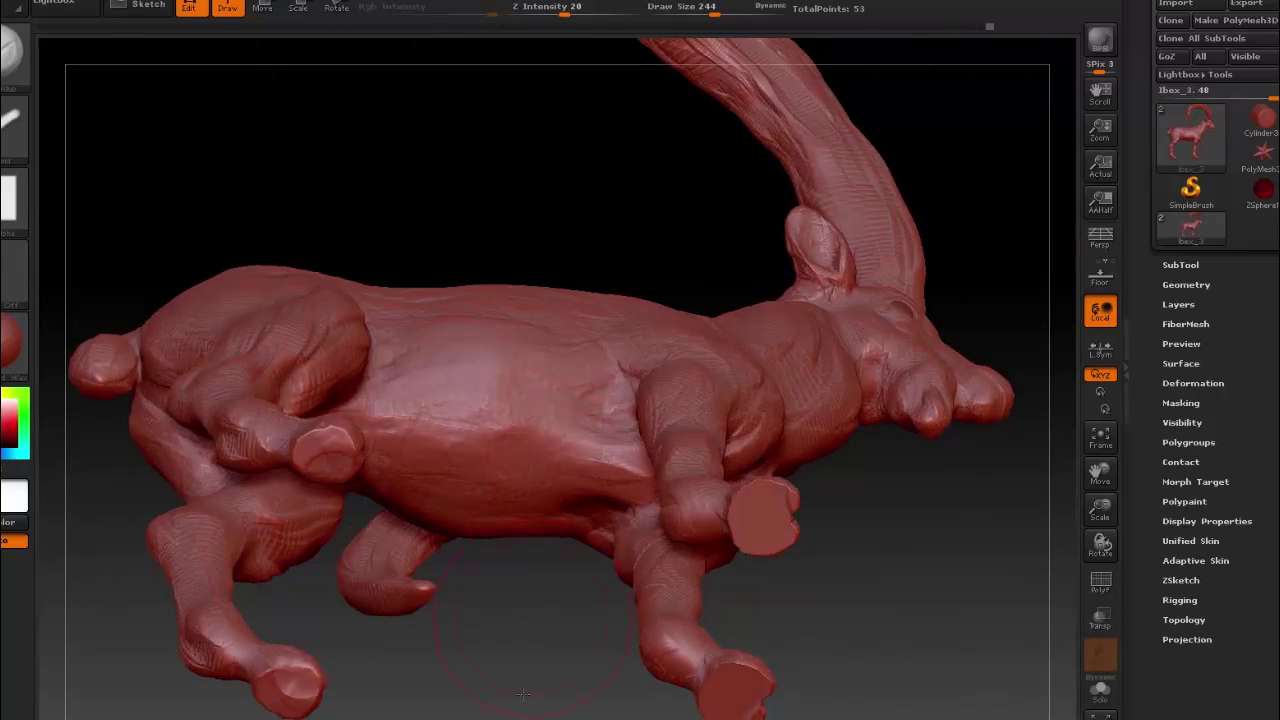
pyautogui.moveTo(523, 693)
pyautogui.mouseDown()
pyautogui.moveTo(743, 428)
pyautogui.moveTo(705, 485)
pyautogui.moveTo(644, 470)
pyautogui.moveTo(731, 531)
pyautogui.moveTo(697, 385)
pyautogui.moveTo(718, 400)
pyautogui.mouseUp()
# Step: Detail both curved horns with a smaller brush, then frame the whole ibex
pyautogui.press('space')
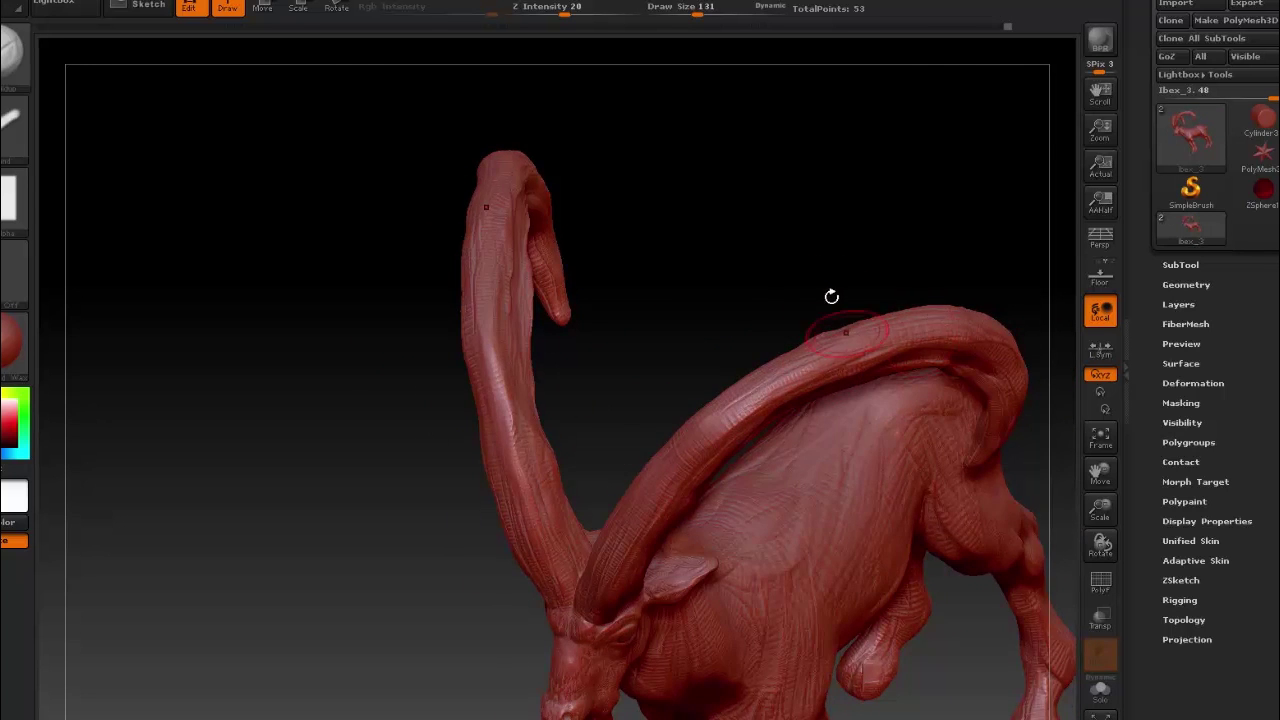
pyautogui.moveTo(831, 296); pyautogui.dragTo(713, 425)
pyautogui.moveTo(958, 364); pyautogui.dragTo(680, 322)
pyautogui.moveTo(809, 406); pyautogui.dragTo(790, 413)
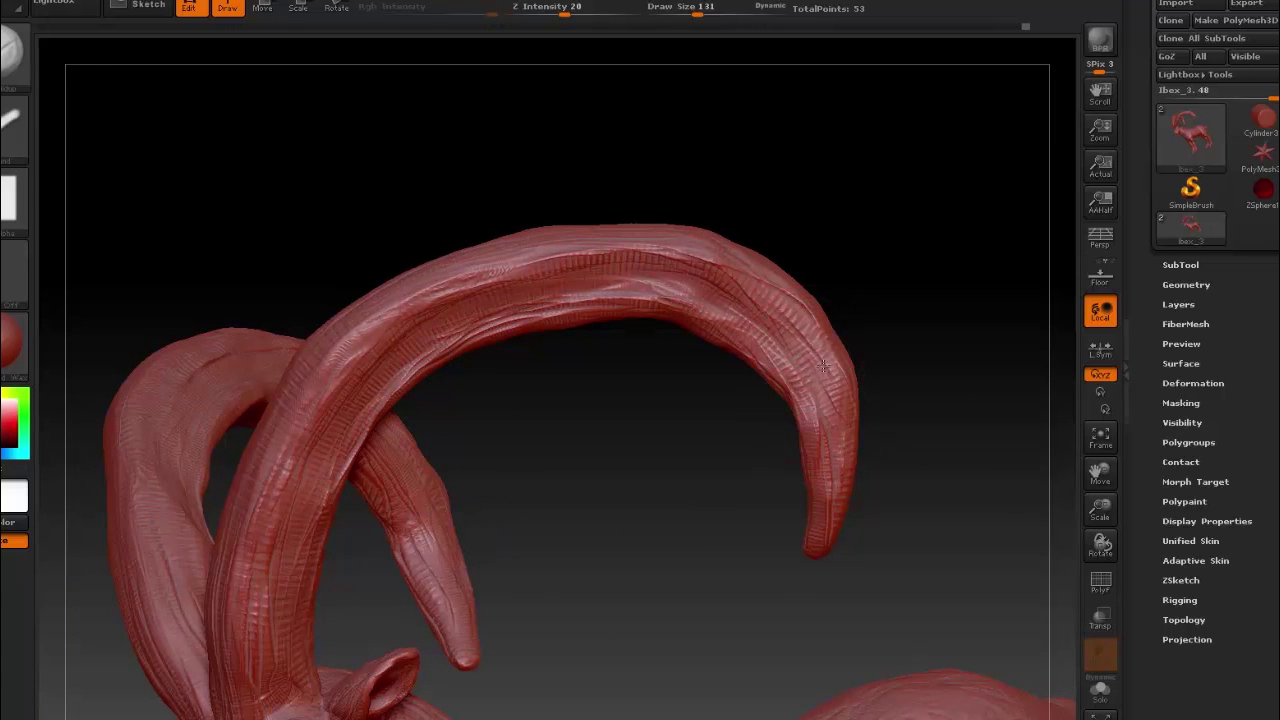
pyautogui.moveTo(824, 367); pyautogui.dragTo(624, 300)
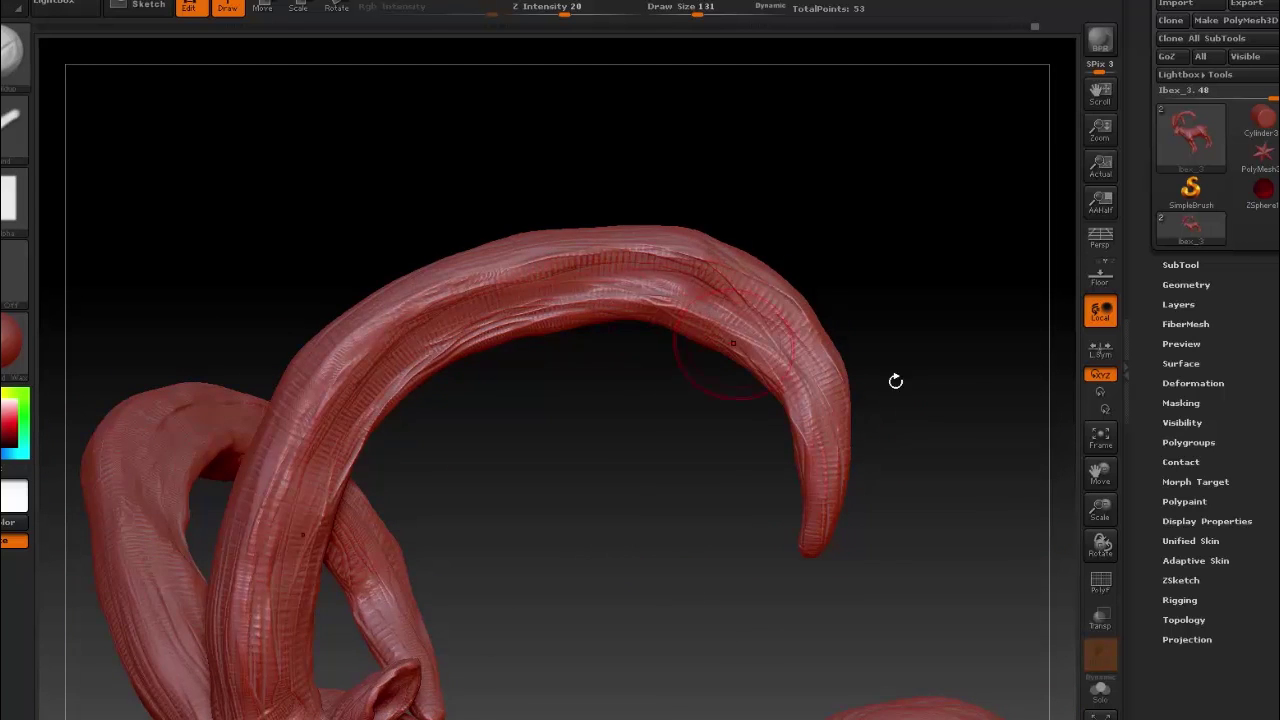
pyautogui.moveTo(895, 381); pyautogui.dragTo(442, 418)
pyautogui.moveTo(821, 244); pyautogui.dragTo(697, 565)
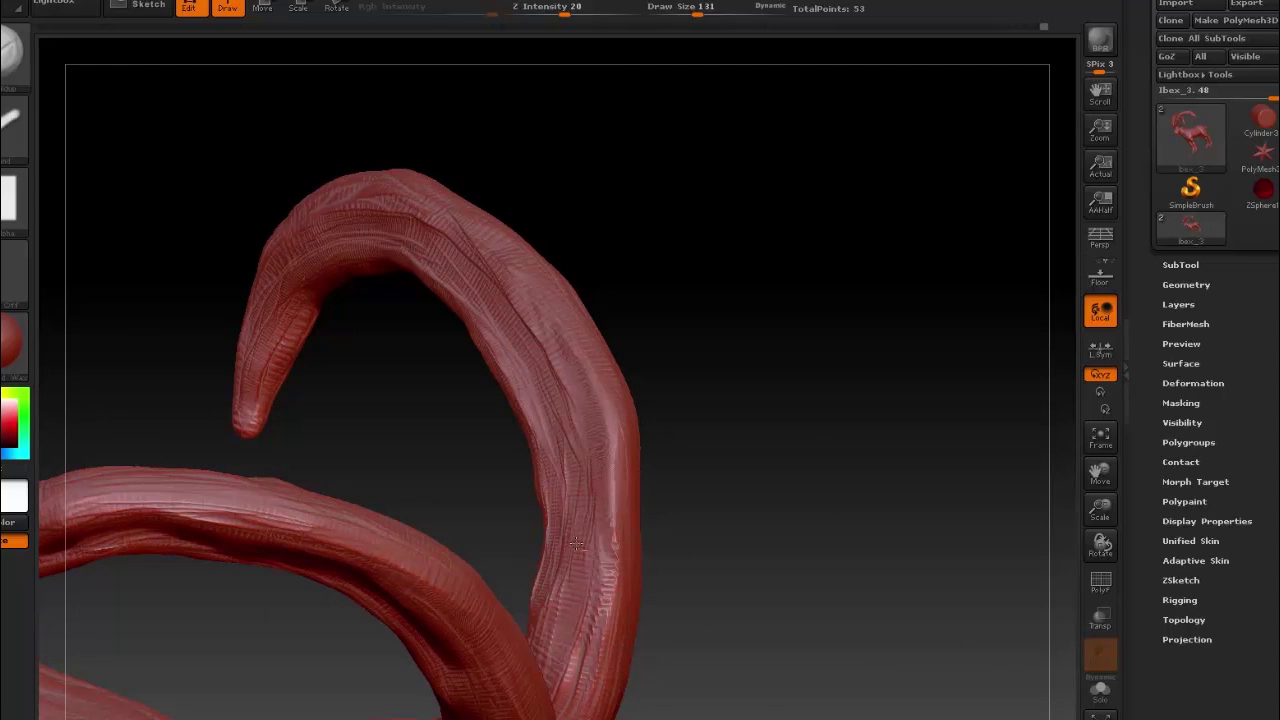
pyautogui.moveTo(538, 570)
pyautogui.mouseDown()
pyautogui.moveTo(725, 563)
pyautogui.moveTo(777, 434)
pyautogui.mouseUp()
pyautogui.press('f')
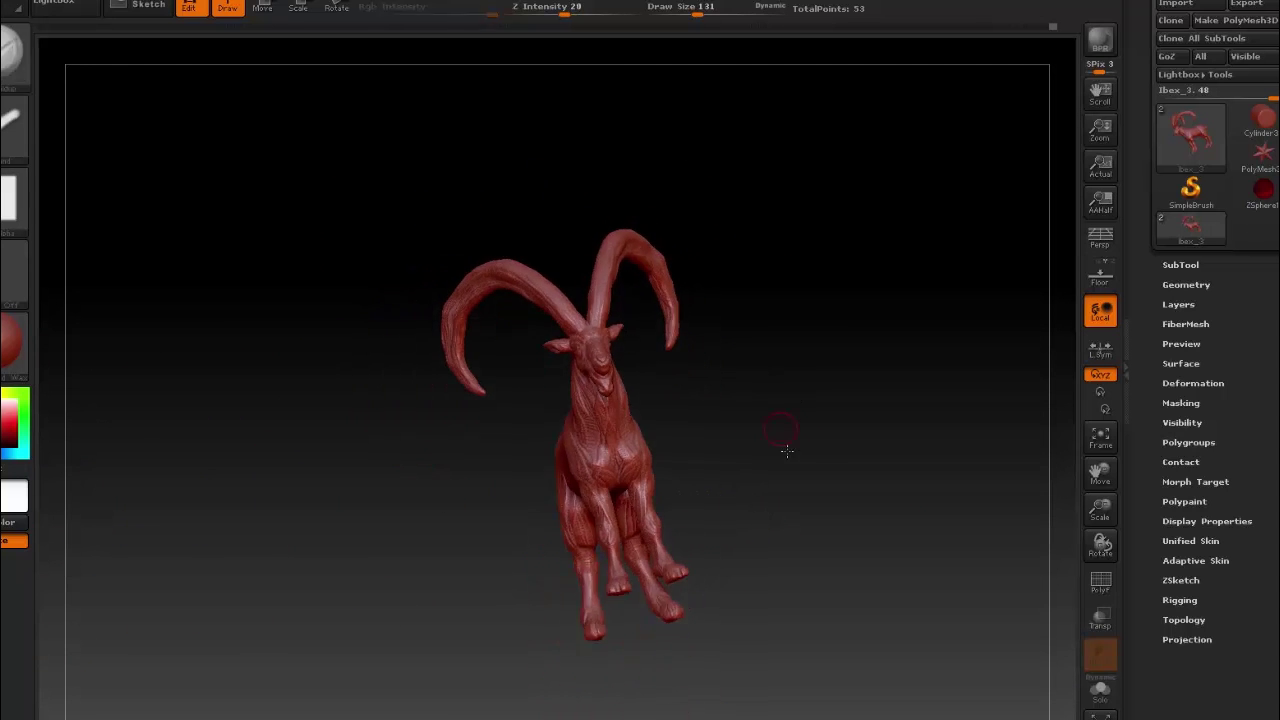
# Step: Save the project, then carve a crease down the neck with a smaller brush
pyautogui.click(1176, 60)
pyautogui.moveTo(766, 389)
pyautogui.keyDown('alt'); pyautogui.mouseDown()
pyautogui.moveTo(823, 475)
pyautogui.moveTo(693, 287)
pyautogui.mouseUp(); pyautogui.keyUp('alt')
pyautogui.keyDown('alt'); pyautogui.moveTo(785, 425); pyautogui.dragTo(700, 330); pyautogui.keyUp('alt')
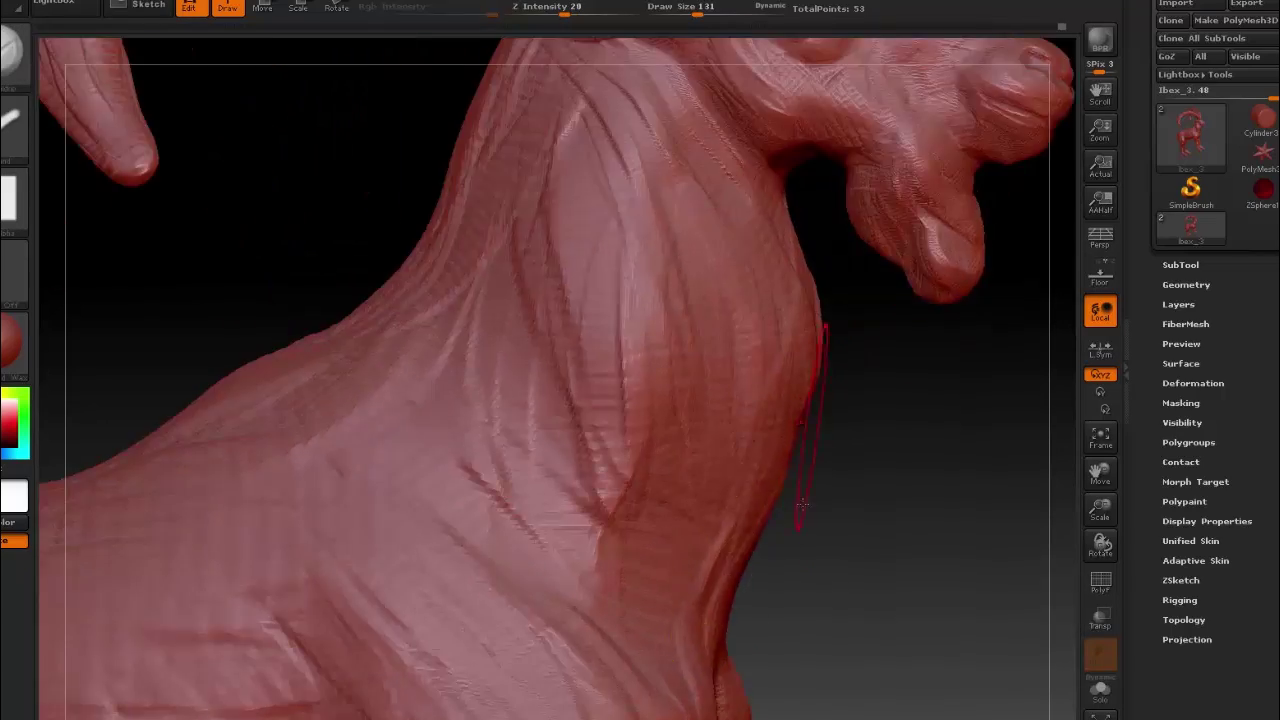
pyautogui.press('space')
pyautogui.moveTo(760, 420)
pyautogui.keyDown('alt'); pyautogui.mouseDown()
pyautogui.moveTo(800, 482)
pyautogui.moveTo(885, 310)
pyautogui.mouseUp(); pyautogui.keyUp('alt')
pyautogui.press('[')
# Step: Pick a different sculpting brush, turn the ibex, and bring up the brush library
pyautogui.click(6, 68)
pyautogui.click(600, 445)
pyautogui.moveTo(913, 312)
pyautogui.mouseDown()
pyautogui.moveTo(938, 470)
pyautogui.moveTo(929, 329)
pyautogui.moveTo(957, 349)
pyautogui.moveTo(89, 120)
pyautogui.mouseUp()
pyautogui.press('b')
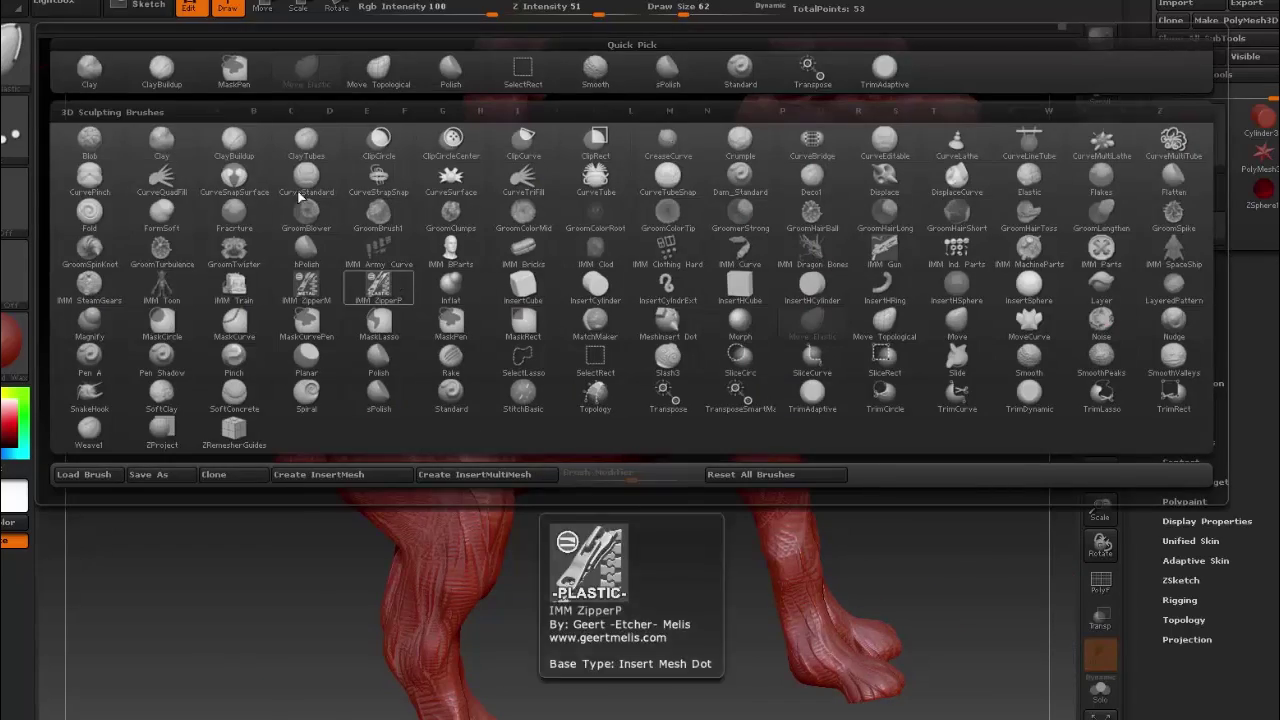